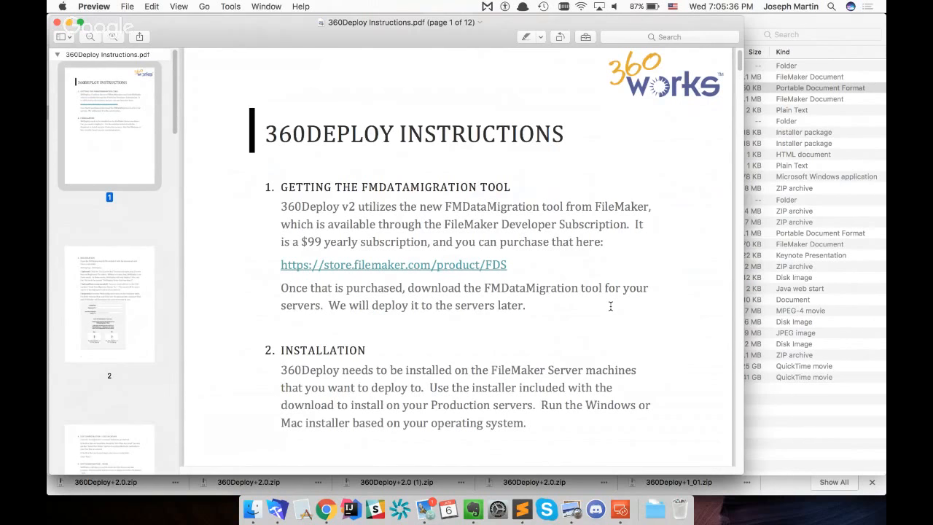
Open the FileMaker Store link from the PDF, read the Developer Subscription page through the data migration tool, and return to the PDF's Installation section
left_click(396, 266)
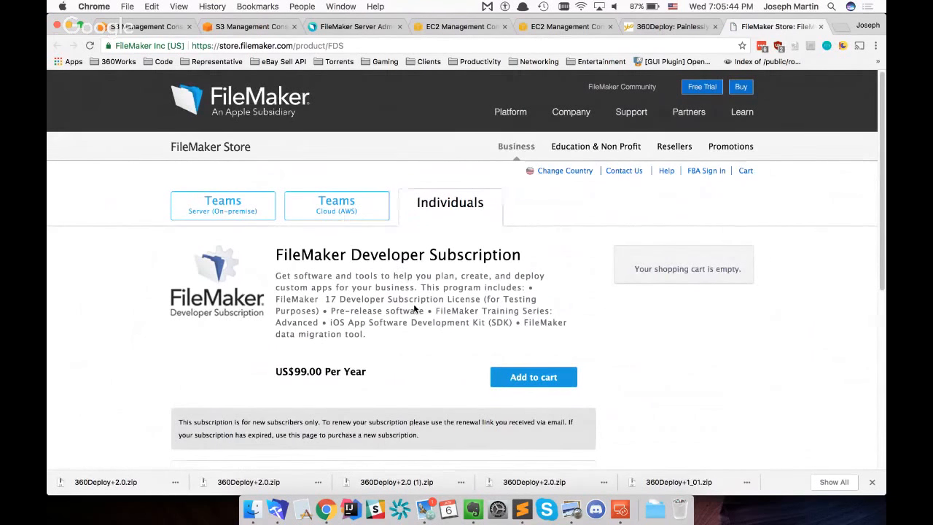
scroll(414, 309, "down", 5)
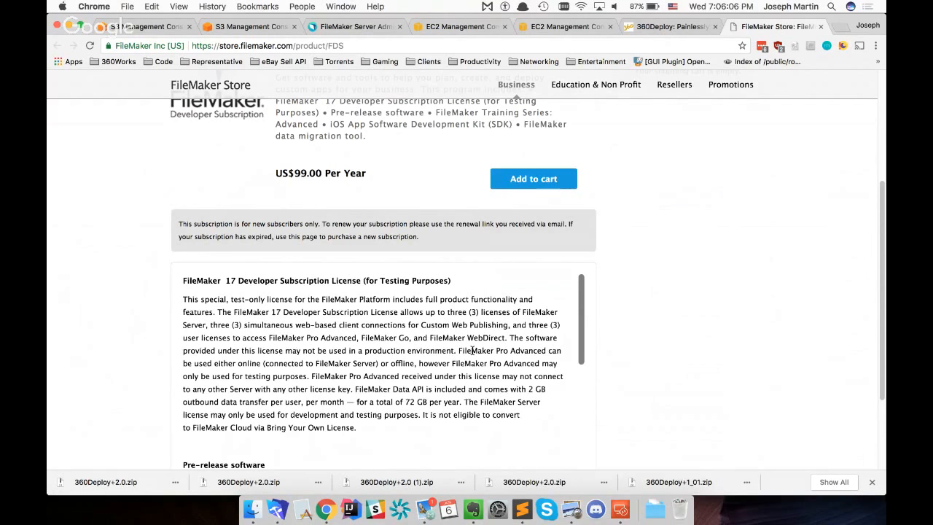
scroll(471, 350, "down", 10)
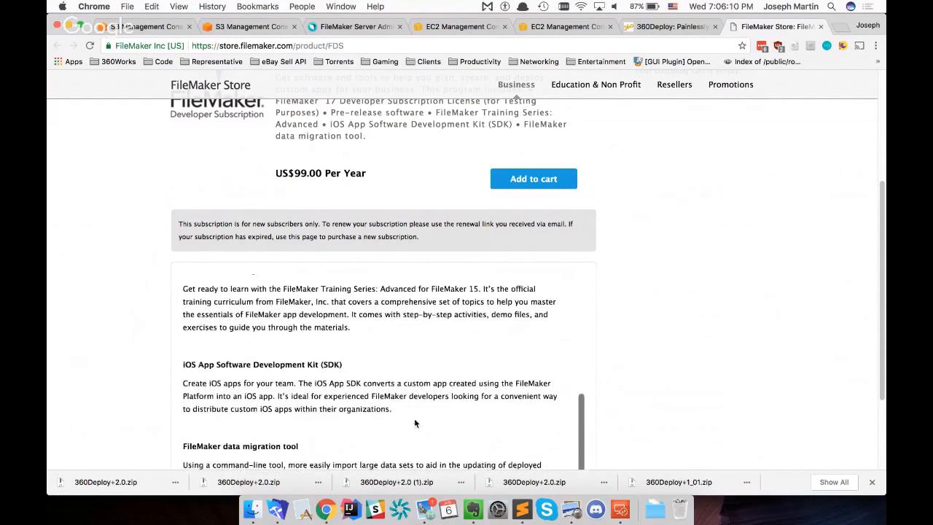
scroll(693, 372, "down", 3)
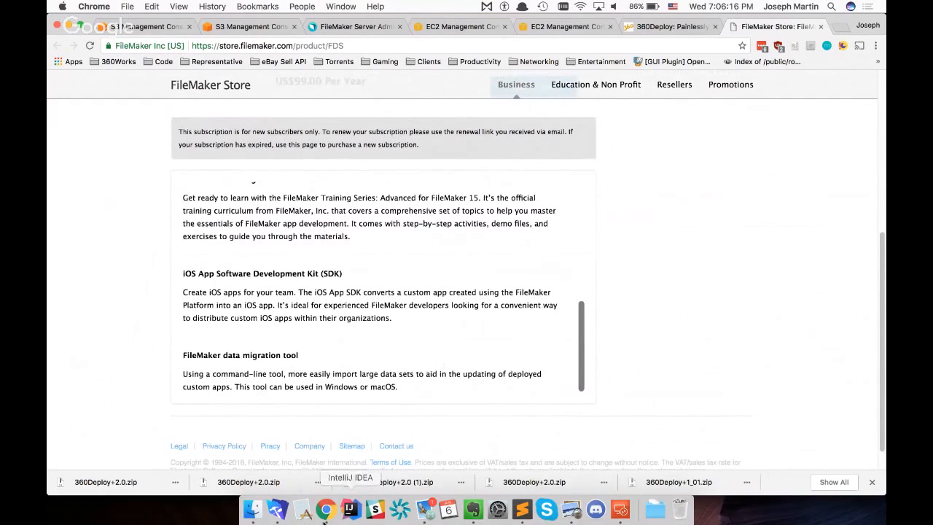
left_click(576, 513)
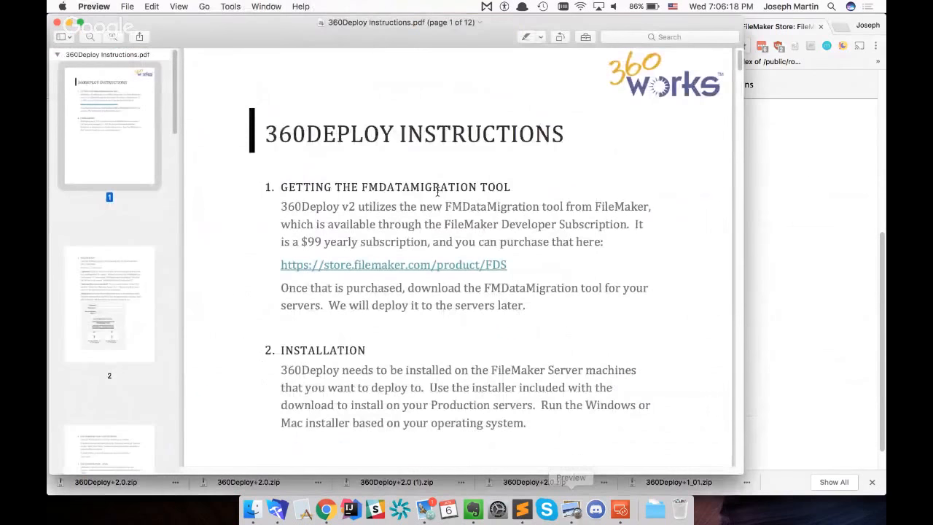
scroll(454, 264, "down", 5)
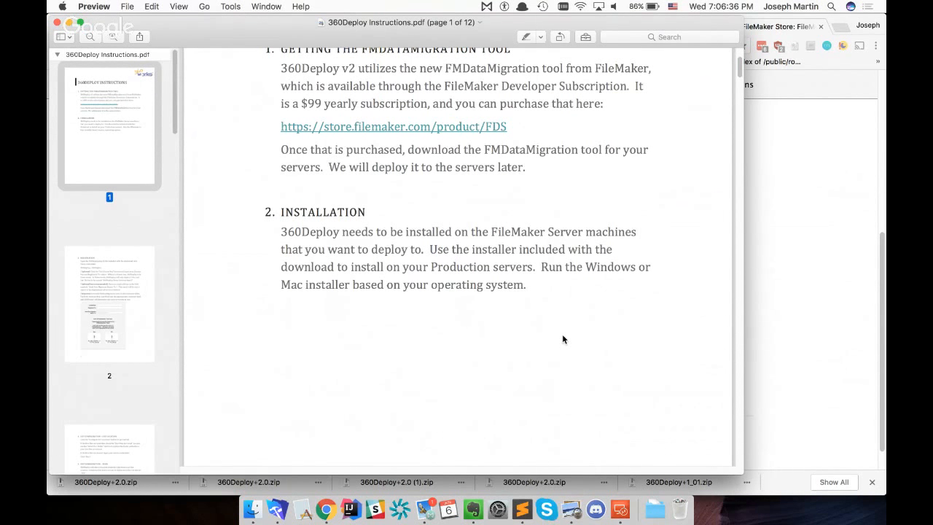
Switch to Microsoft Remote Desktop and connect to the DeployTester machine, accepting the unverified certificate
left_click(620, 508)
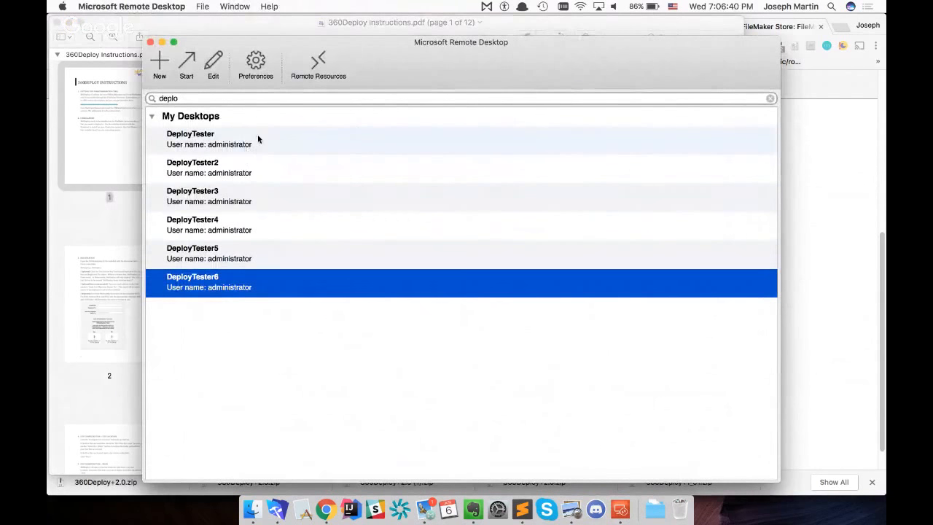
double_click(254, 140)
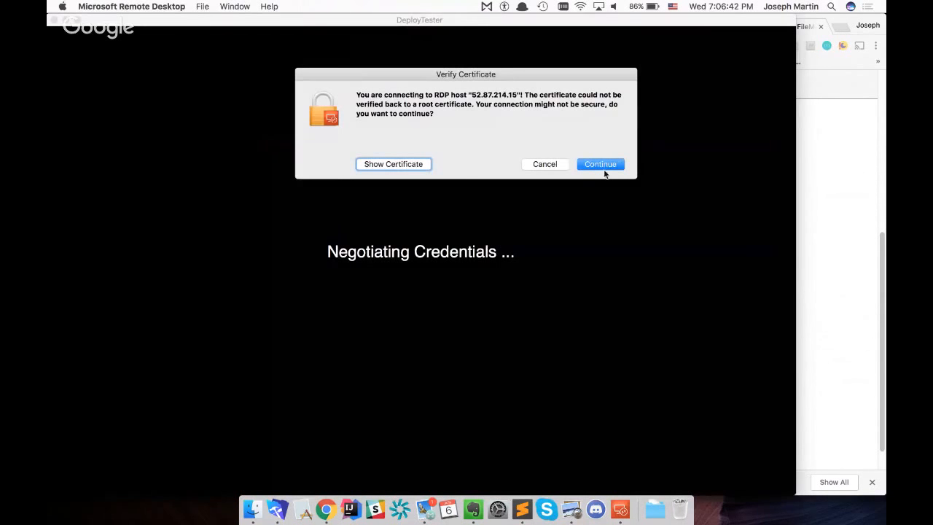
left_click(602, 166)
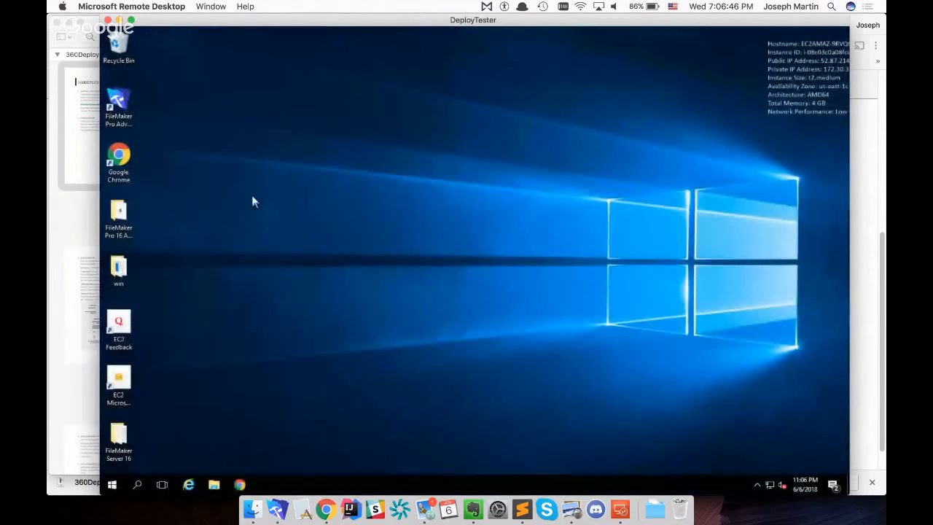
Open 360works.com in Chrome on the remote Windows machine
left_click(240, 484)
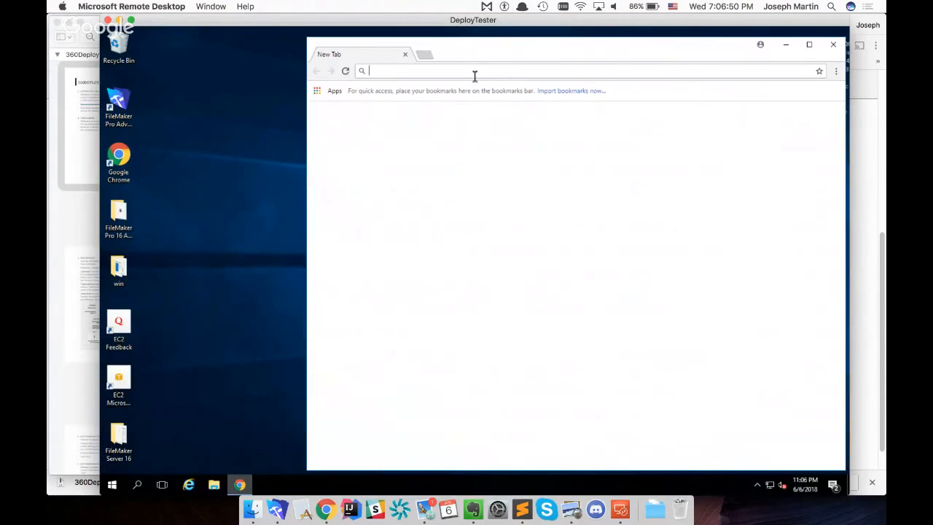
type("360works")
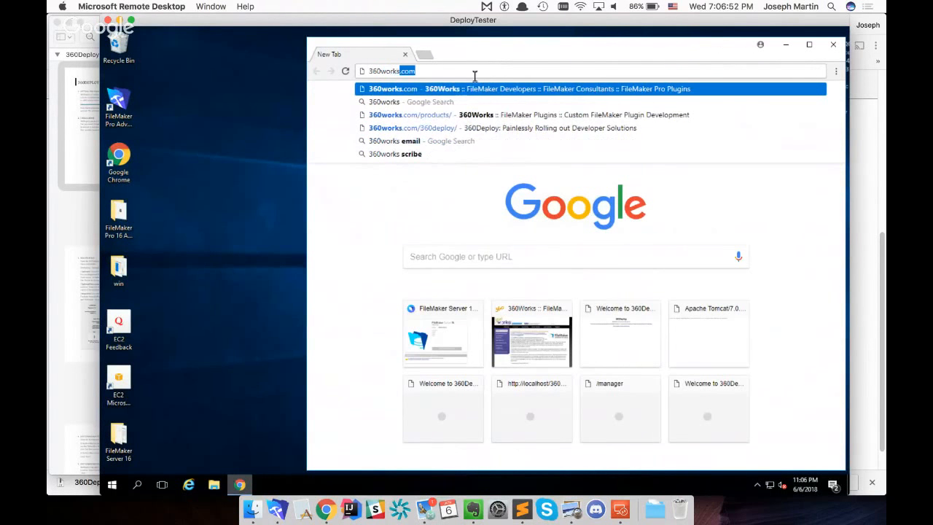
type(".com")
key("Return")
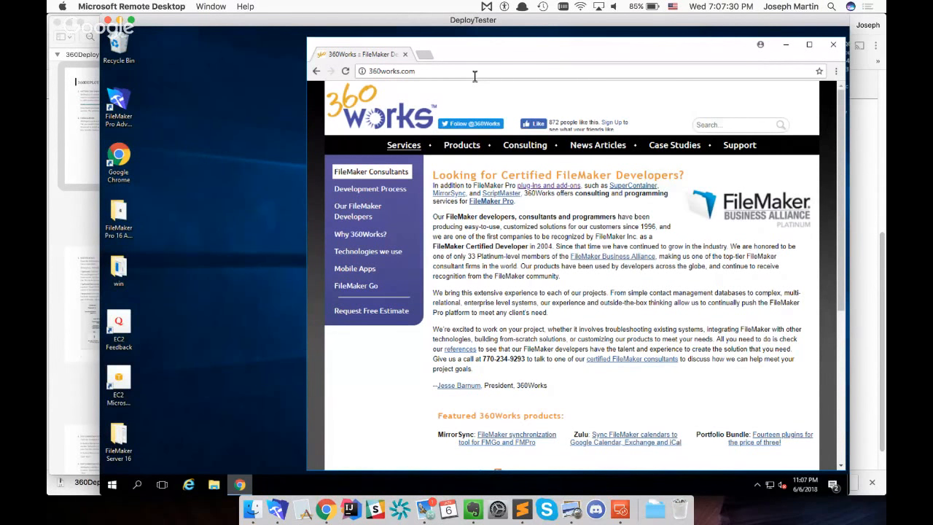
Go to the 360Deploy 2 product page and download the current version for existing licence owners
left_click(452, 148)
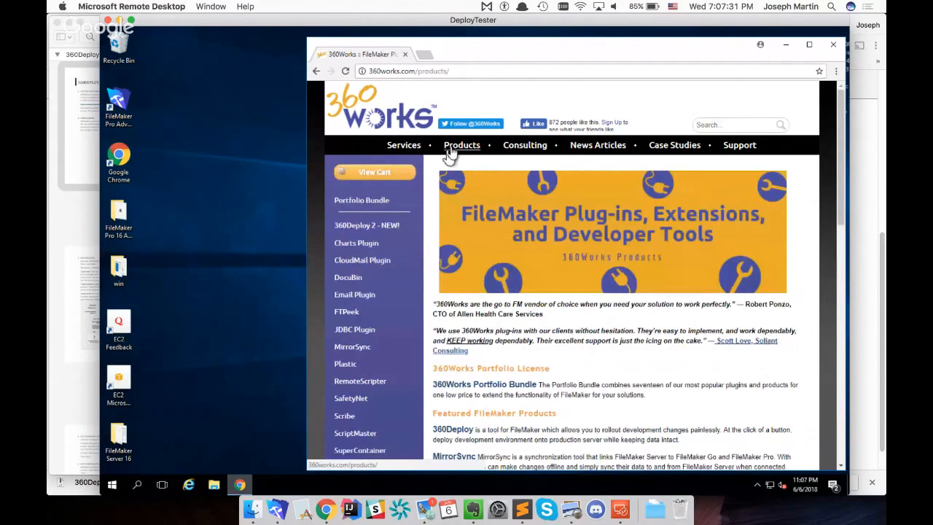
left_click(371, 229)
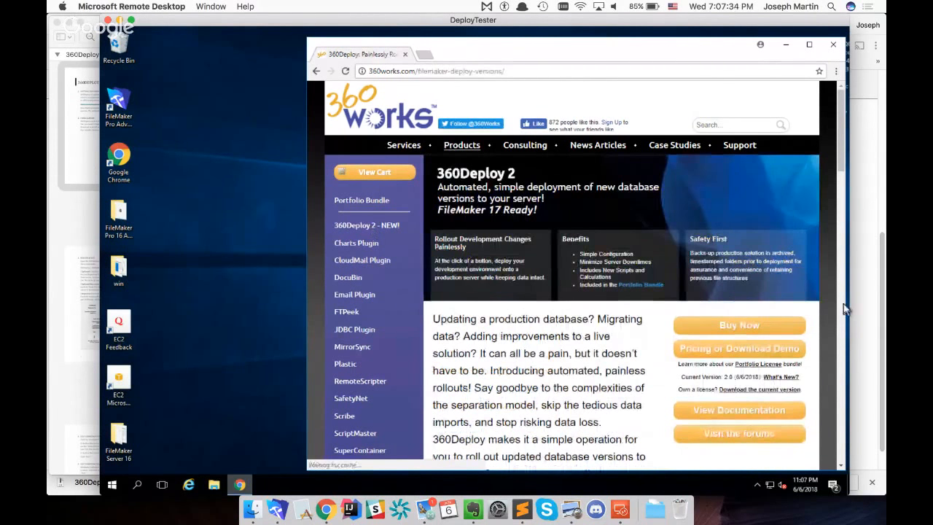
left_click(748, 393)
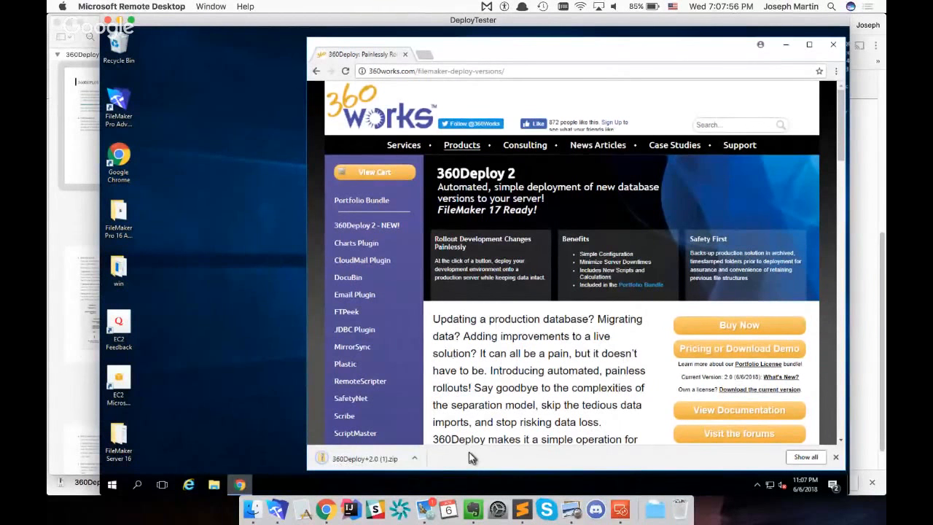
Show the downloaded zip in its folder and delete the older 360Deploy+2.0 folder and 360Deploy+2.0.zip
left_click(414, 459)
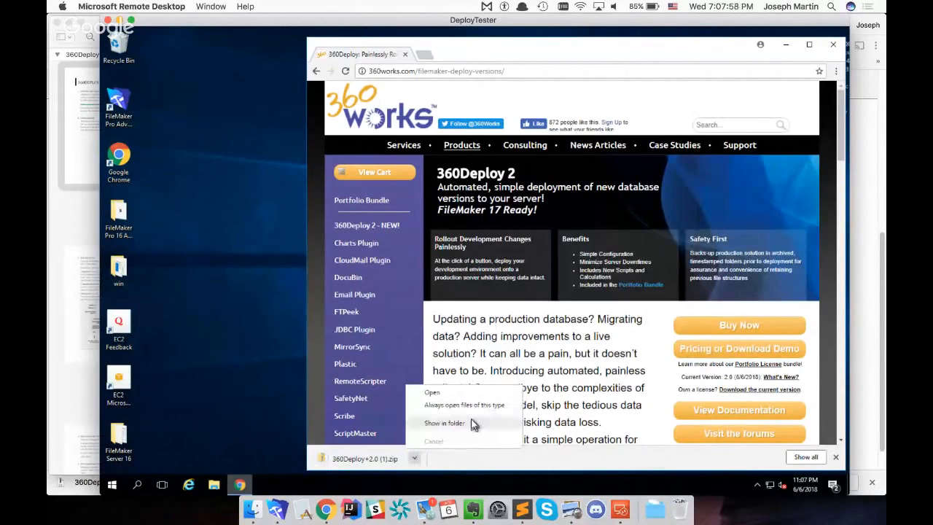
left_click(467, 424)
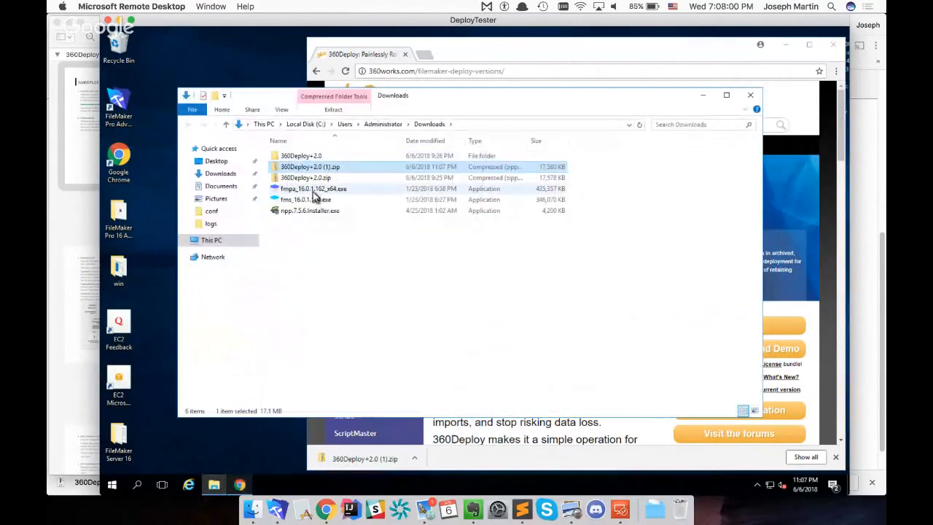
left_click(311, 177)
left_click(312, 158)
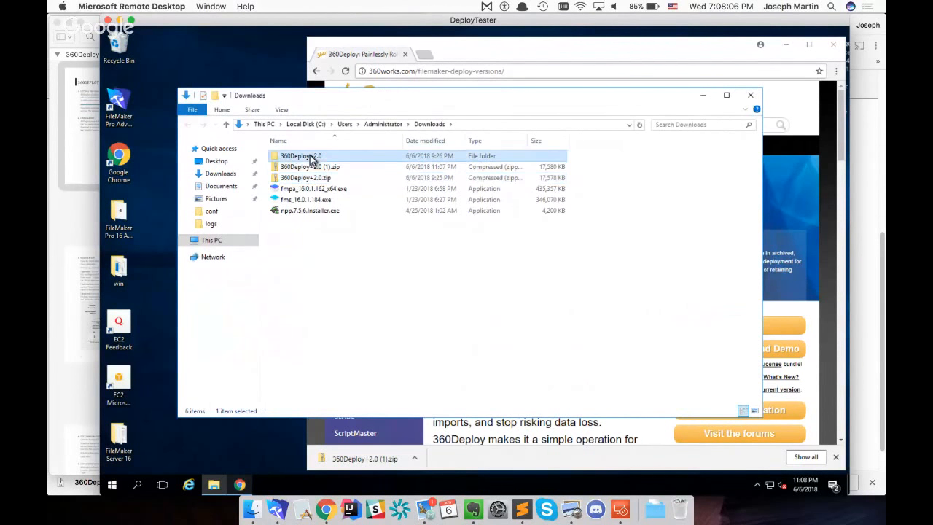
left_click(302, 180, "ctrl")
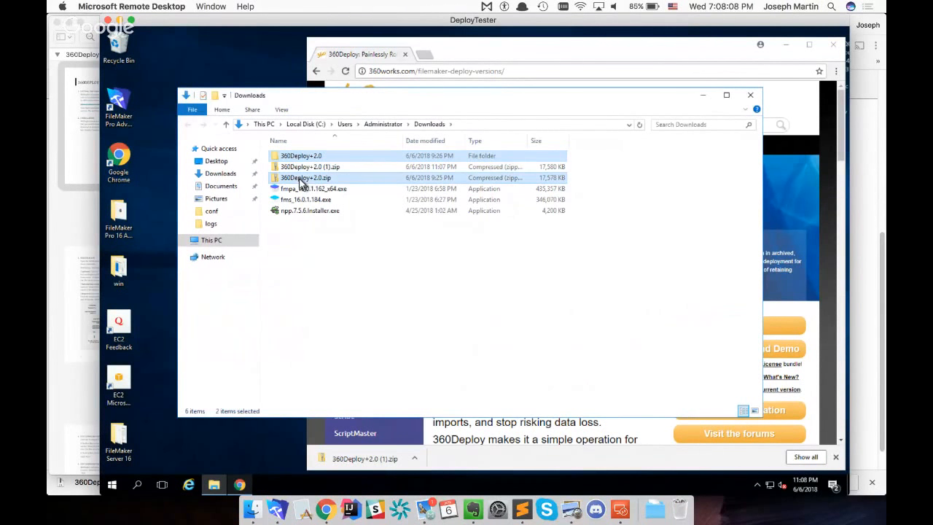
key("Delete")
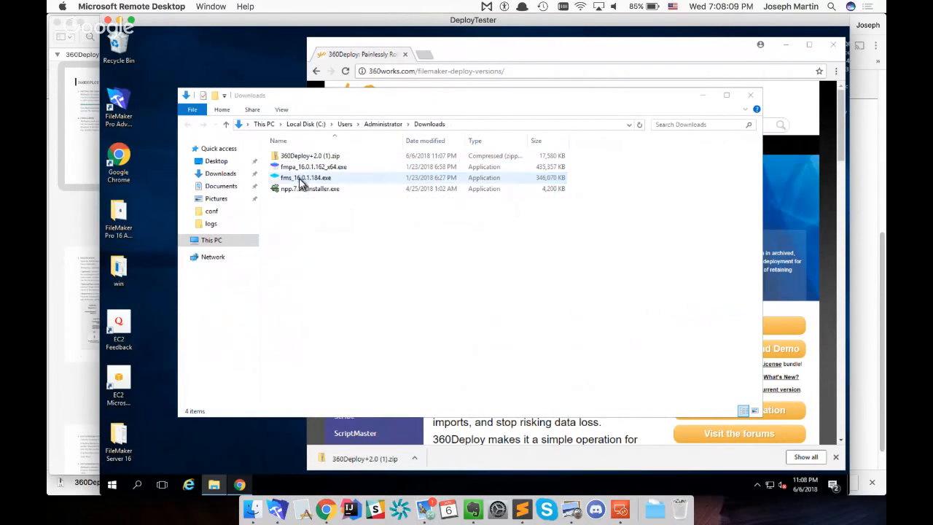
Extract 360Deploy+2.0 (1).zip to the suggested folder in Downloads
left_click(296, 157)
right_click(288, 156)
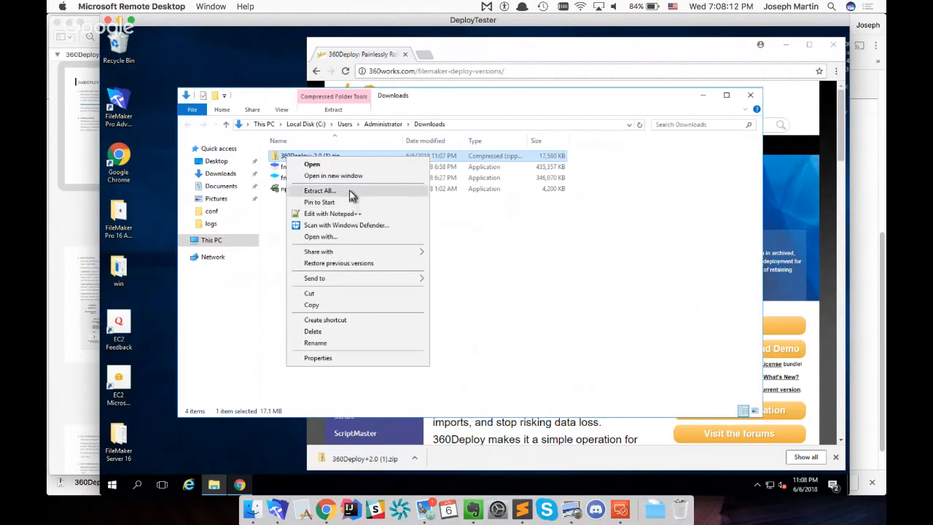
left_click(347, 190)
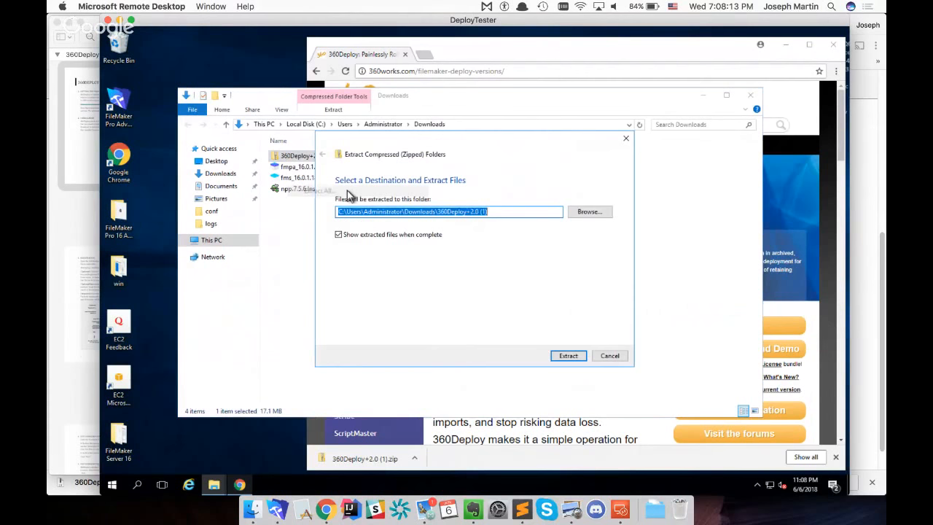
left_click(567, 355)
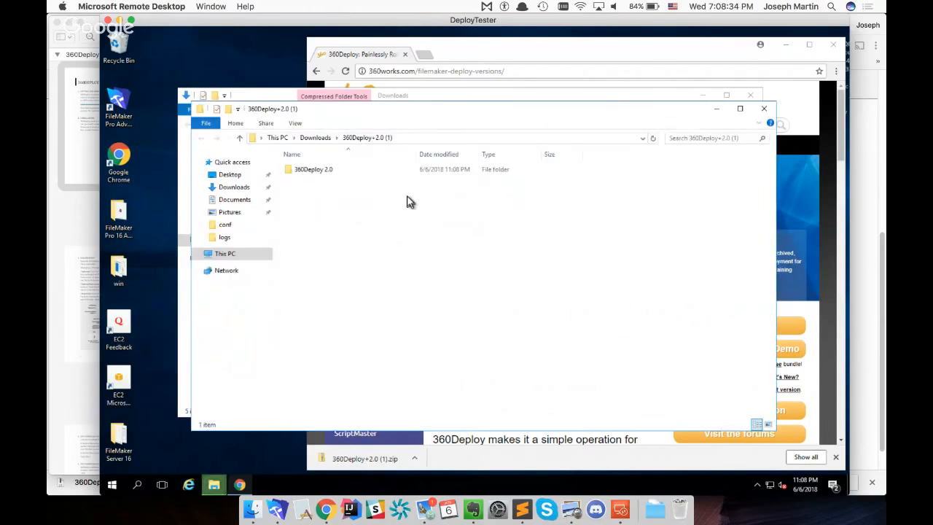
Run WindowsInstaller.exe from the extracted 360Deploy 2.0 folder and complete a Standard Installation in the default location C:\Program Files\360Works
double_click(303, 169)
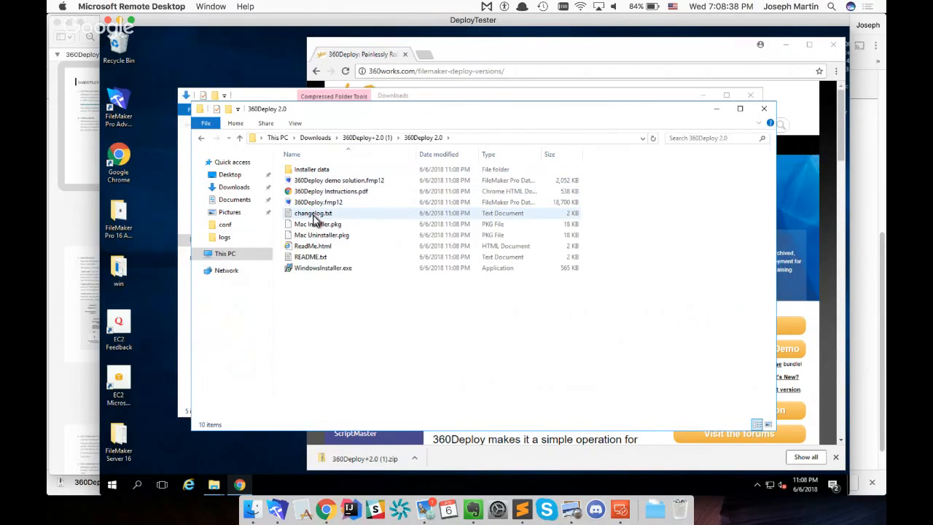
double_click(290, 272)
left_click(518, 270)
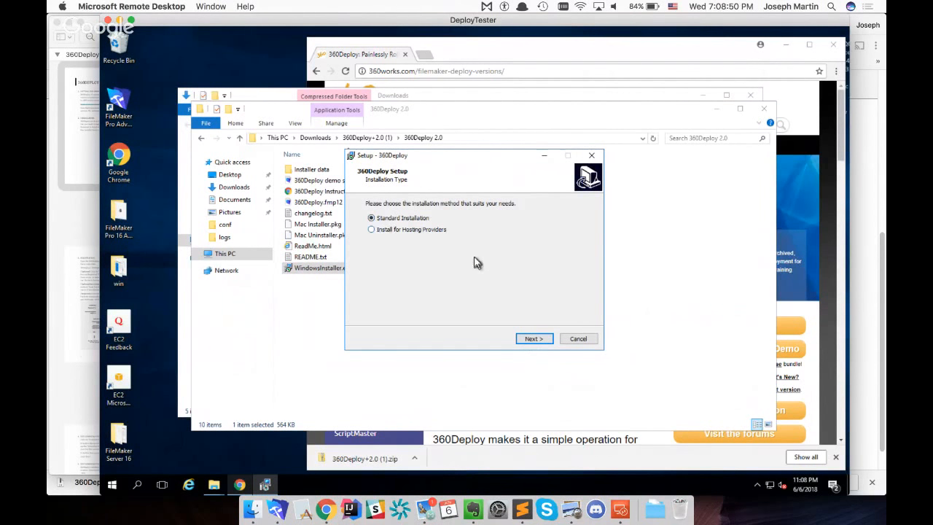
left_click(540, 340)
left_click(540, 339)
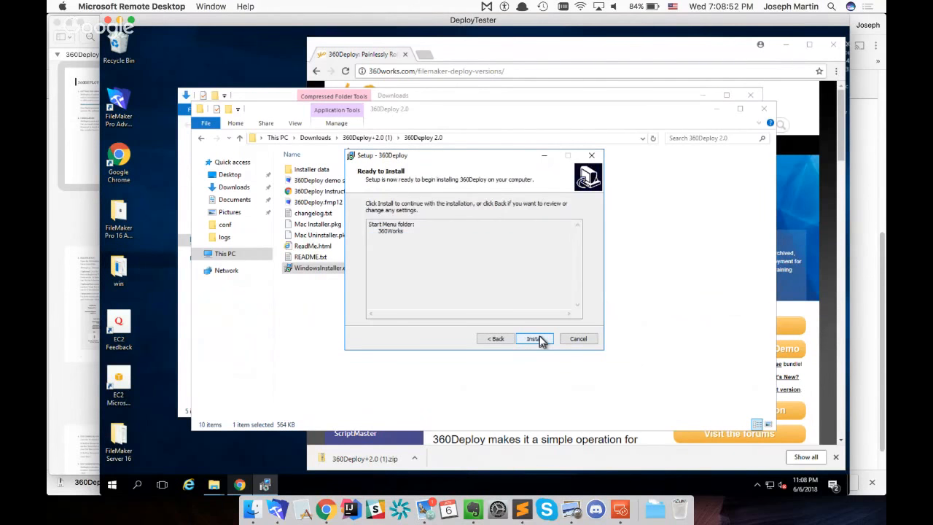
left_click(539, 339)
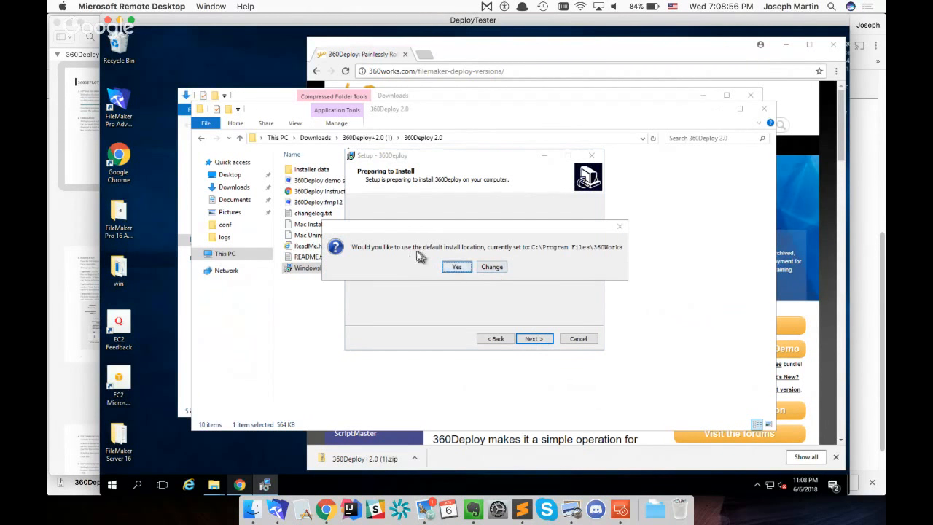
left_click(458, 268)
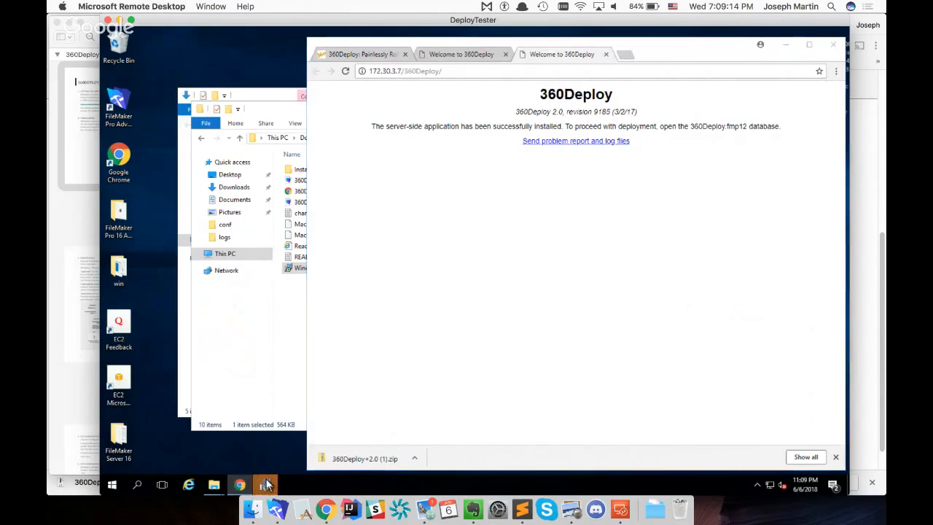
left_click(535, 340)
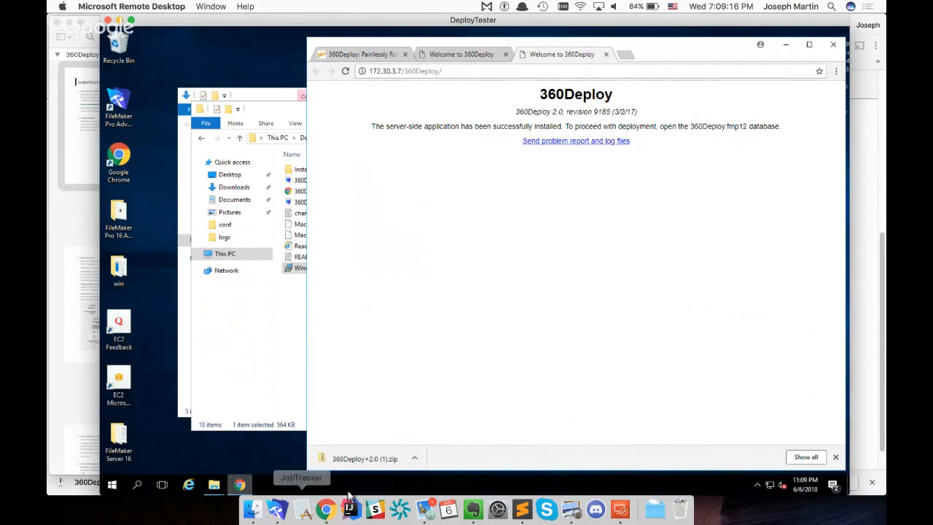
Switch to the 360Deploy Instructions PDF in Preview and read the Registration section
left_click(572, 513)
scroll(495, 285, "down", 10)
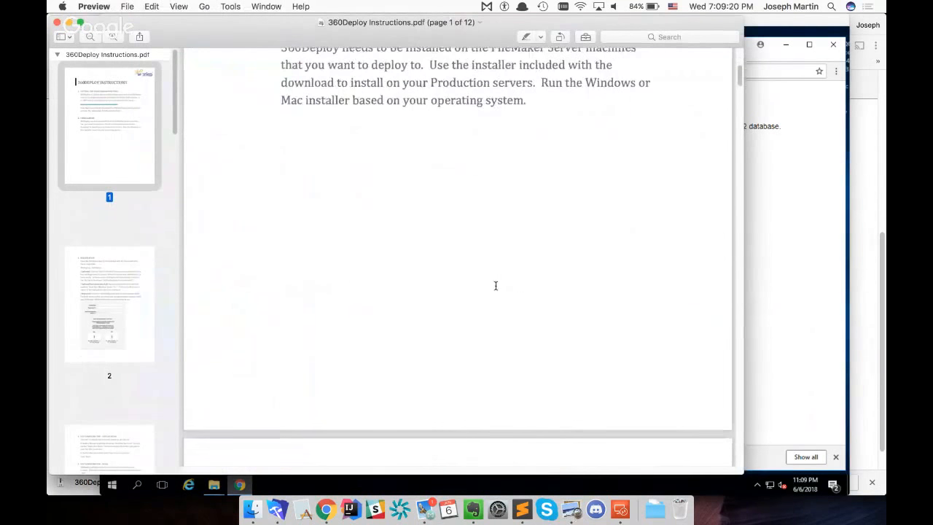
scroll(496, 285, "down", 2)
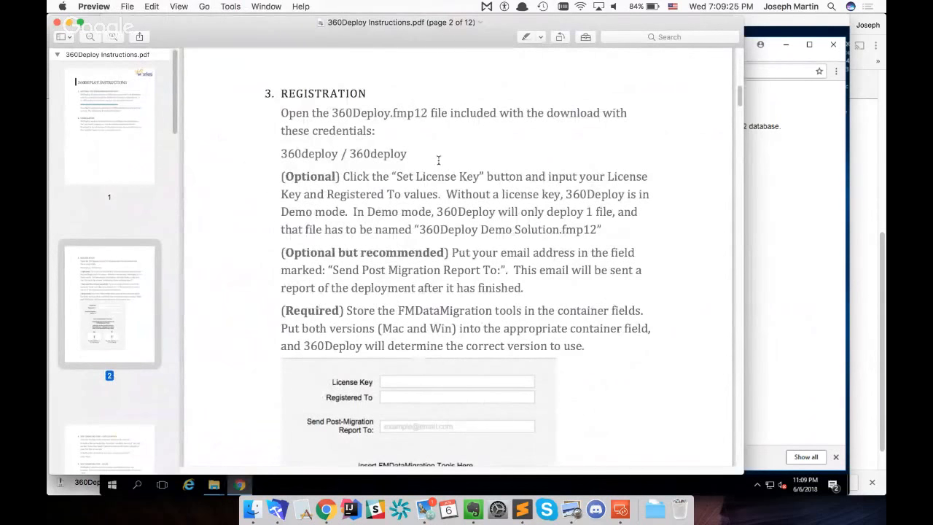
Open 360Deploy.fmp12 from the 360Deploy 2.0 folder in the Mac's Downloads
left_click(253, 509)
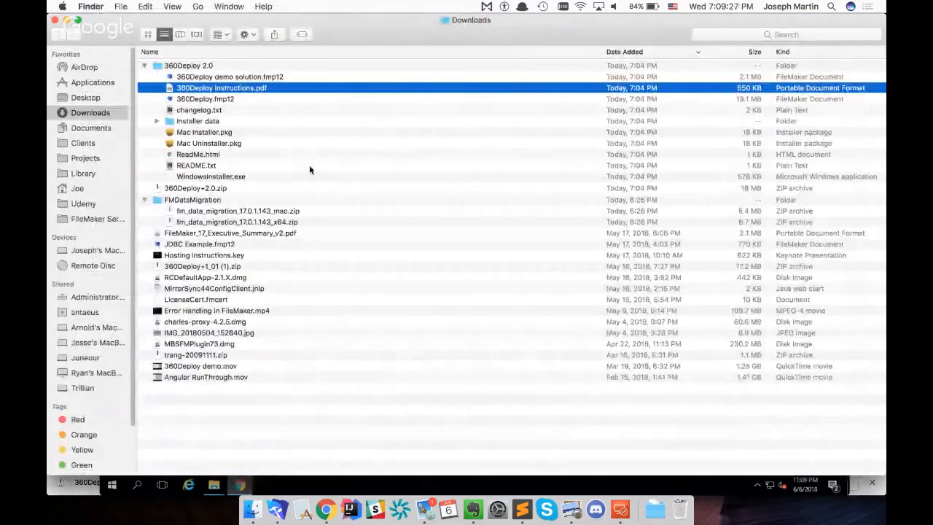
left_click(177, 99)
double_click(172, 102)
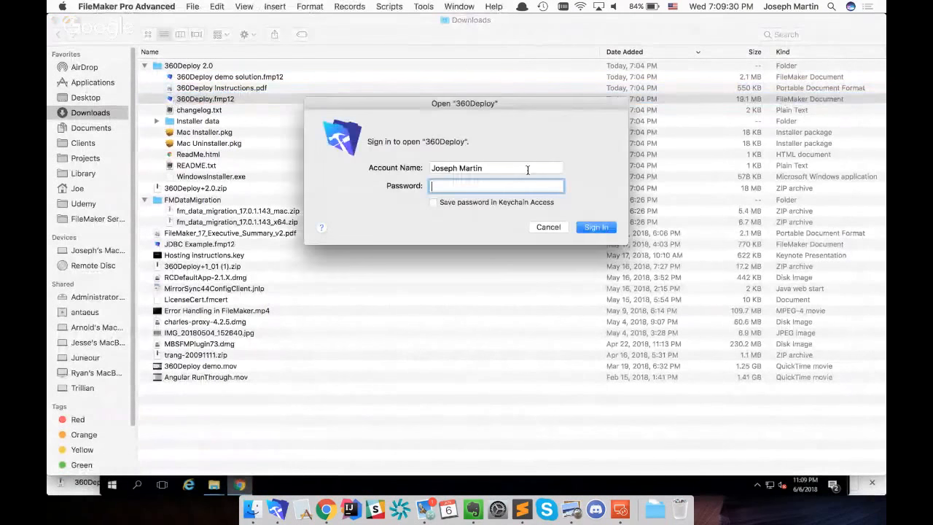
Look up the 360Deploy.fmp12 sign-in credentials in the PDF's Registration section, and switch back to Finder
left_click(578, 516)
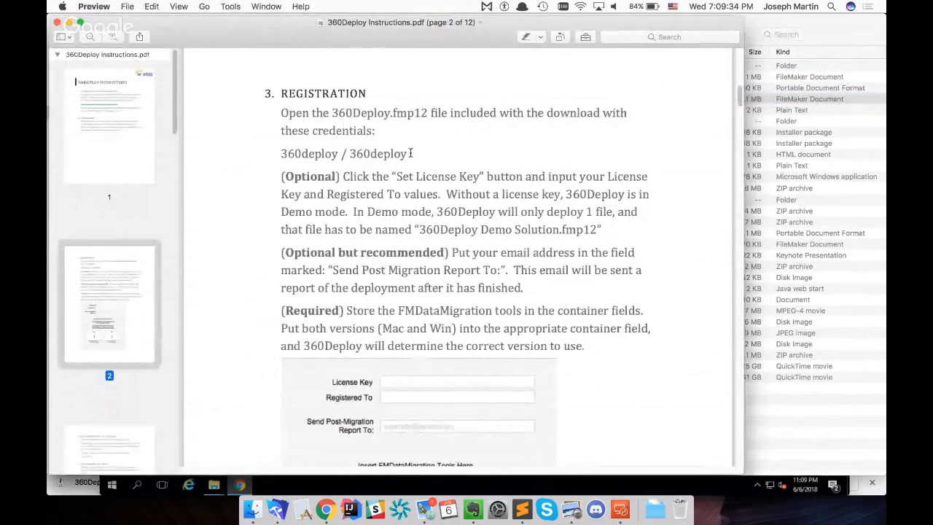
left_click_drag(409, 153, 271, 153)
key("super+Tab")
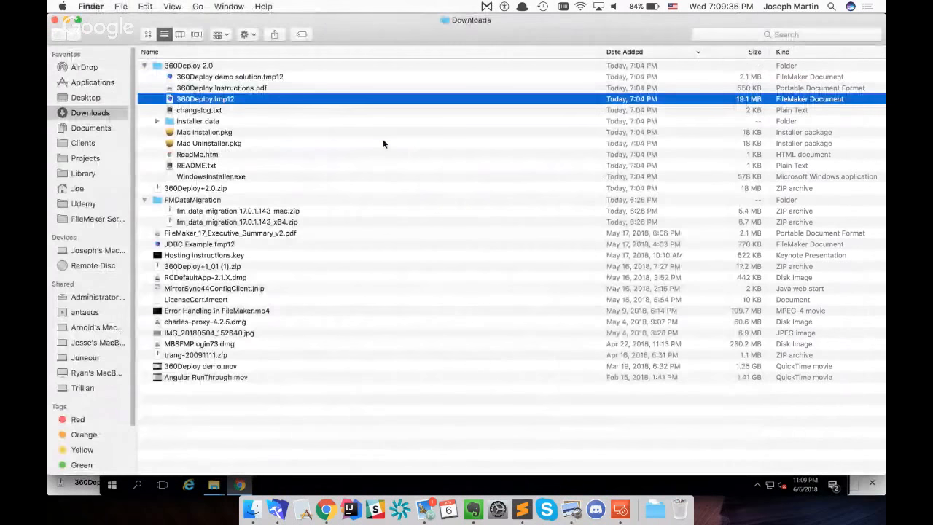
Open 360Deploy.fmp12 and sign in with the account name and account password given in the PDF's Registration section
double_click(172, 101)
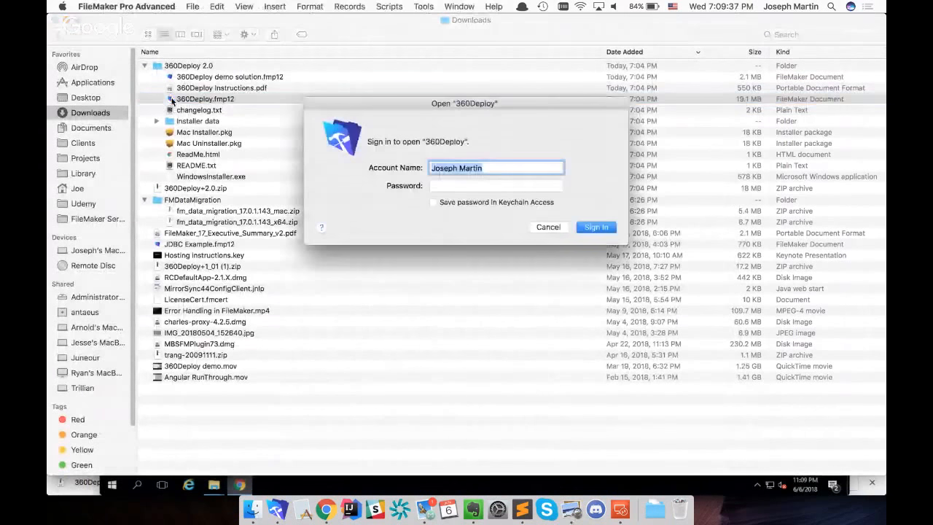
type("360deploy")
left_click(506, 187)
type("360deploy")
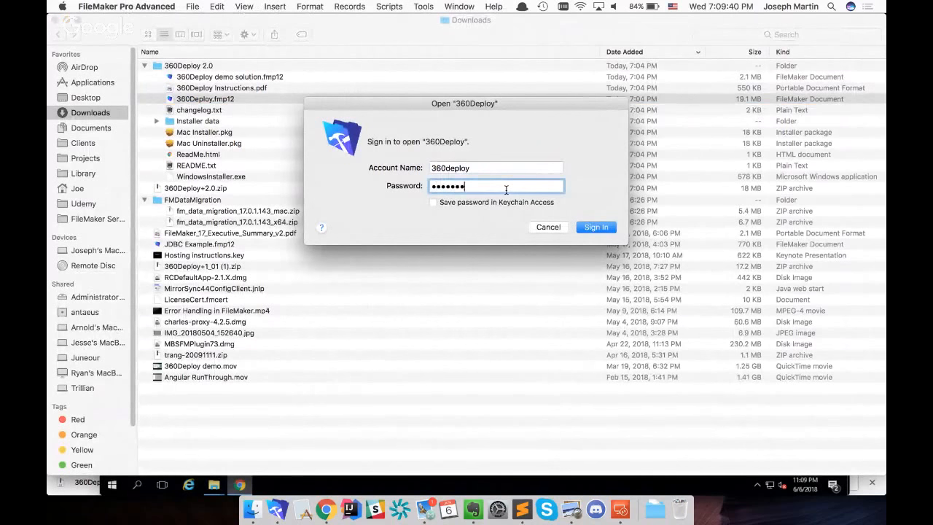
key("Return")
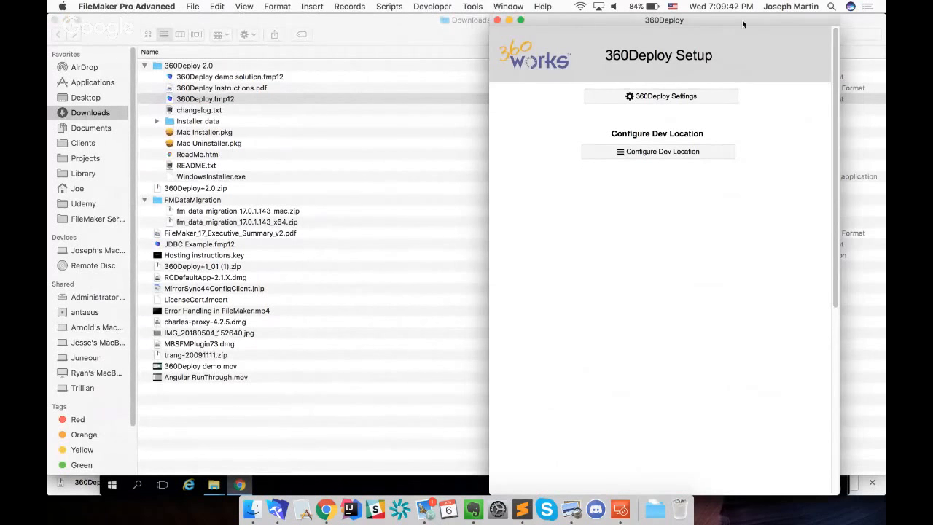
left_click_drag(742, 20, 675, 6)
Switch to the 360Deploy Instructions PDF in Preview and read the license key instructions in the Registration section
key("super+Tab")
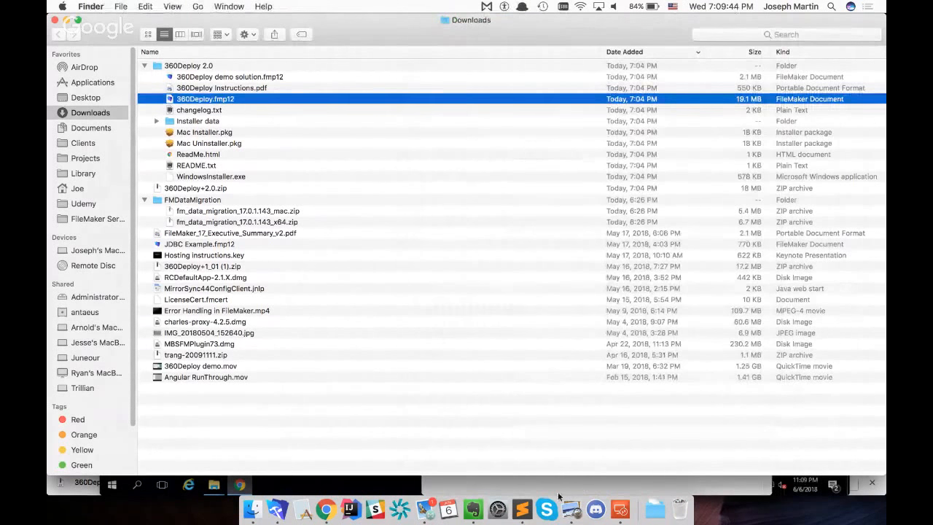
left_click(571, 509)
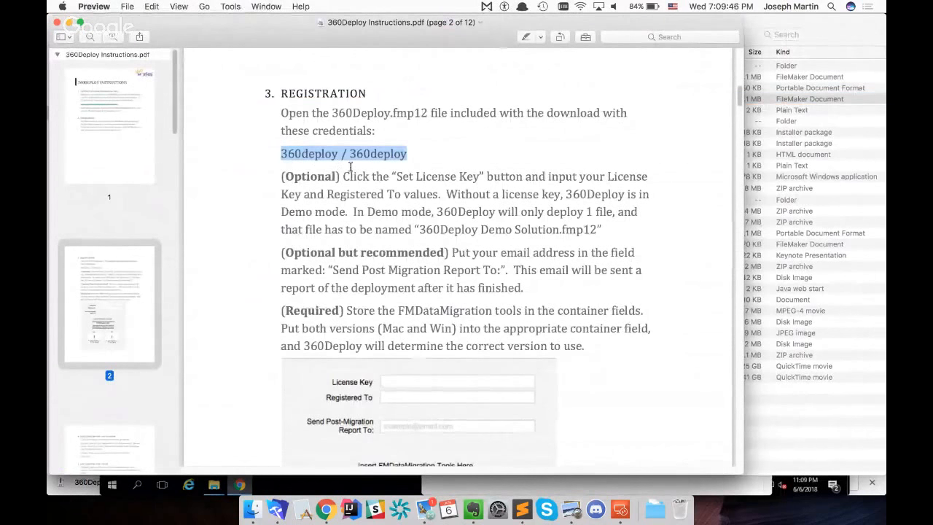
scroll(490, 308, "down", 4)
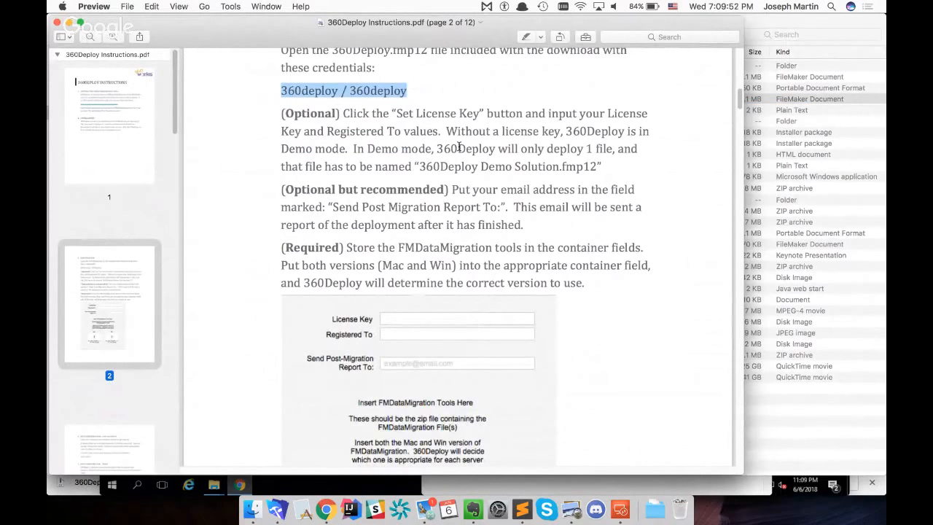
Copy the license key from the notes in Sublime Text and switch to FileMaker Pro Advanced
left_click(522, 509)
key("super+shift+Left")
key("super+c")
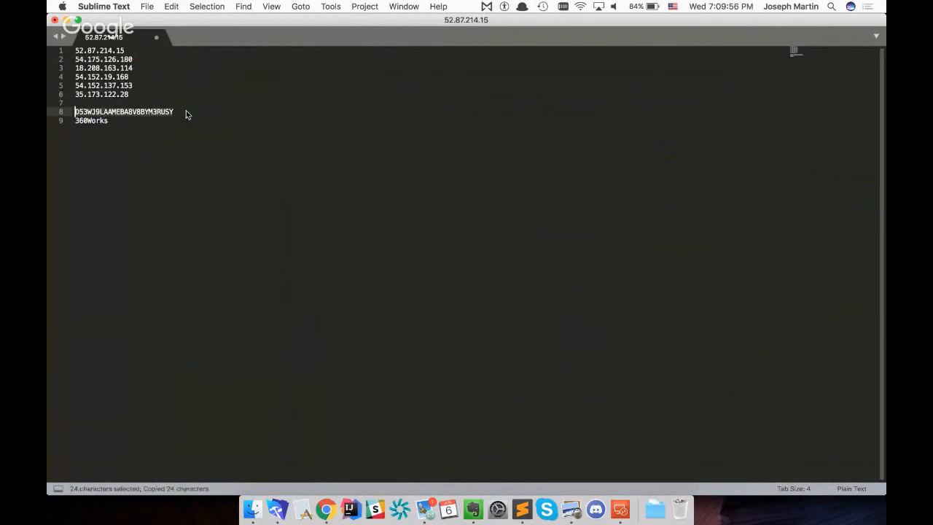
key("super+Tab")
key("super+Tab")
key("super+Tab")
key("super+Tab")
key("super+Tab")
key("super+Tab")
In the 360Deploy Settings, paste the license key and set Registered To to 360Works
left_click(612, 96)
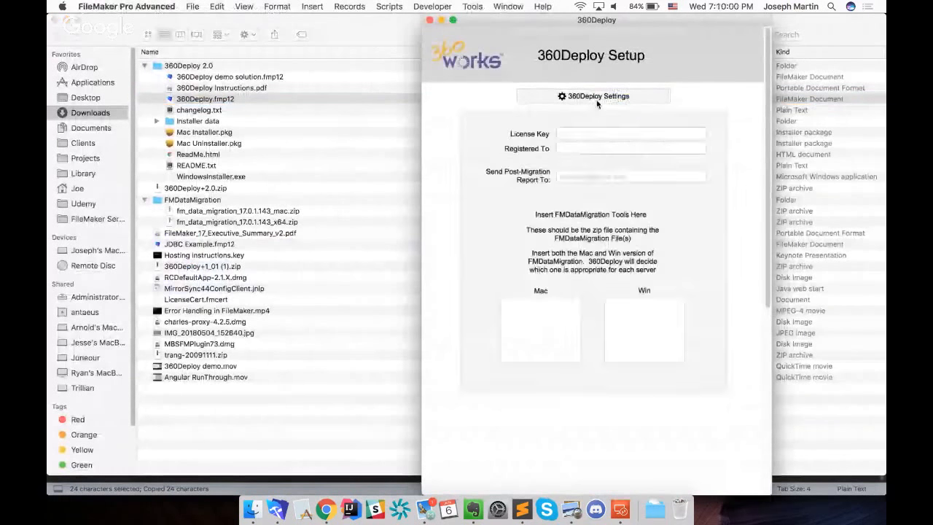
left_click(602, 132)
key("super+v")
key("Tab")
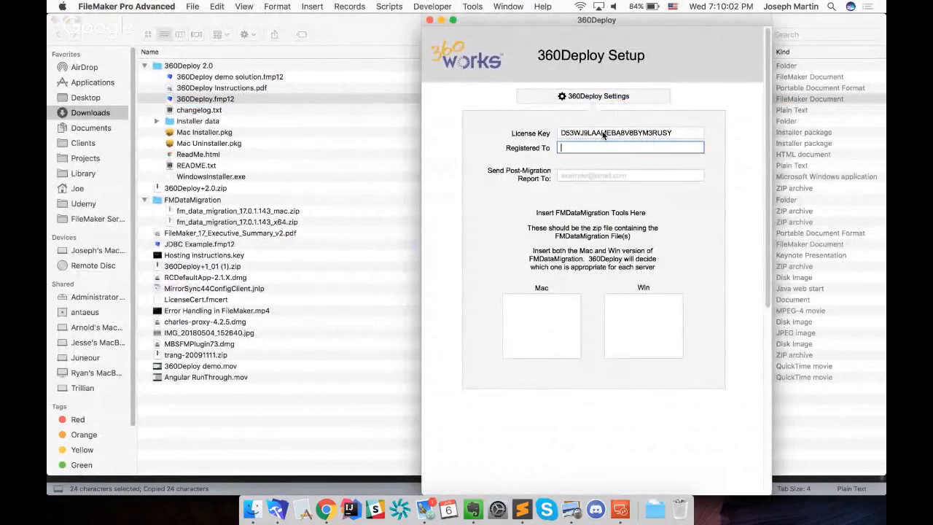
type("360Works")
key("Tab")
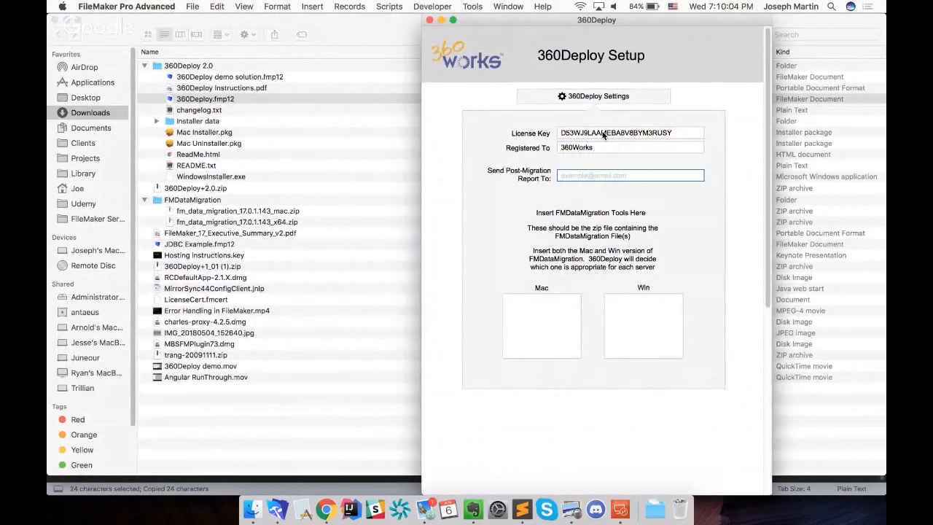
Switch to the instructions PDF in Preview and read about the post-migration report email and the FMDataMigration tools
key("super+Tab")
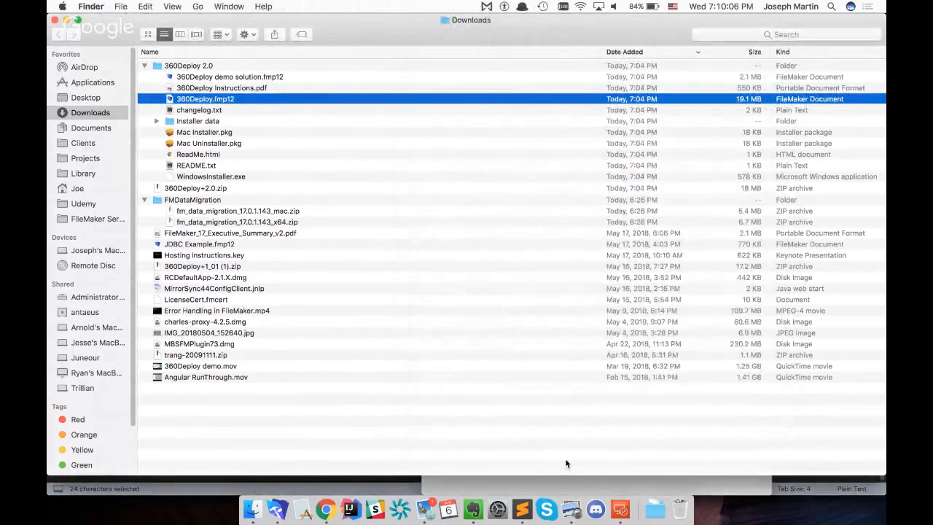
left_click(571, 486)
left_click(574, 513)
scroll(510, 179, "down", 3)
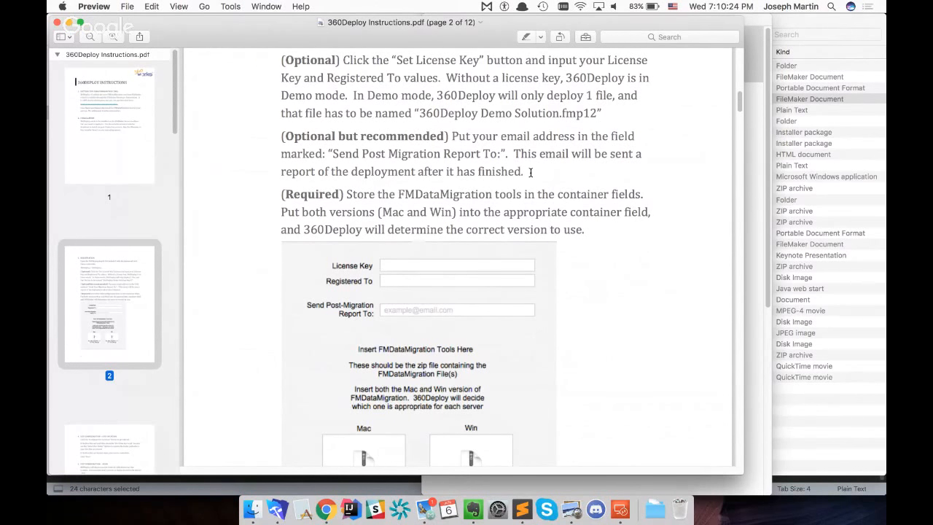
Switch back to FileMaker Pro Advanced and enter the recipient's e-mail address for the post-migration report
key("super+Tab")
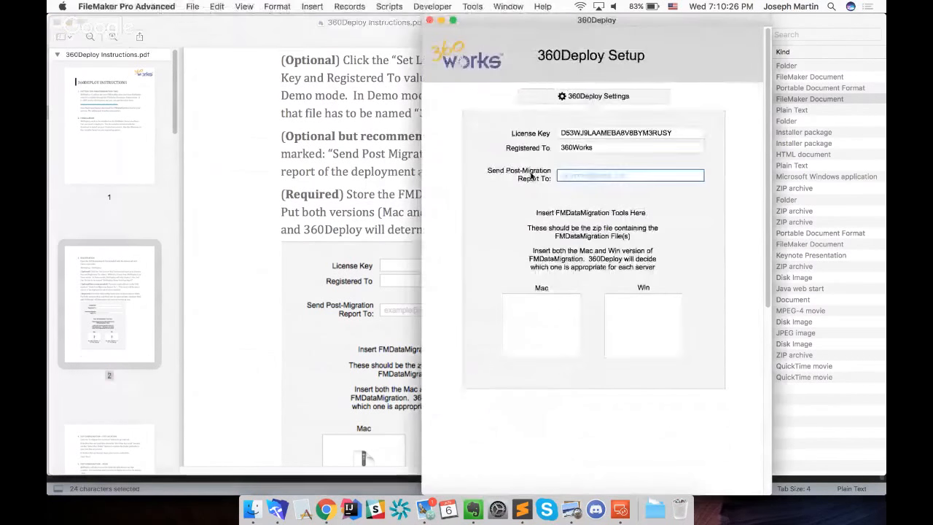
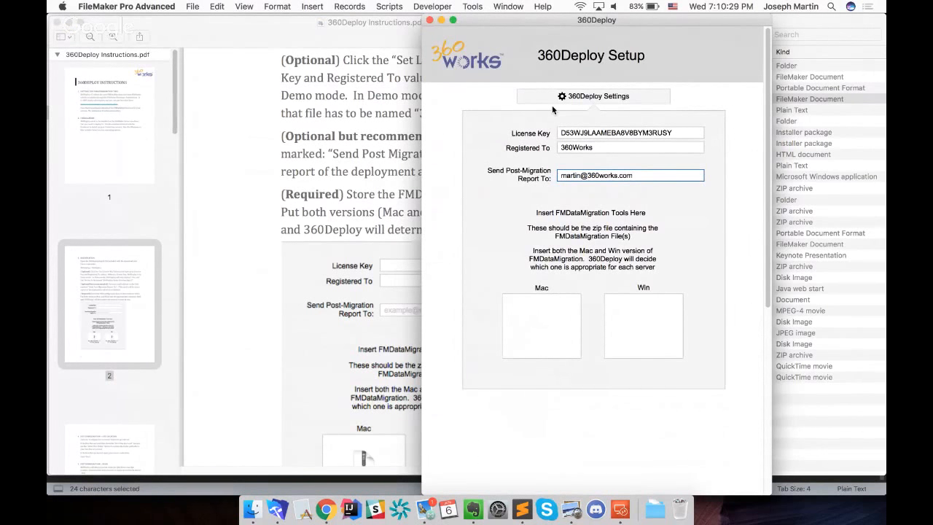
left_click(670, 247)
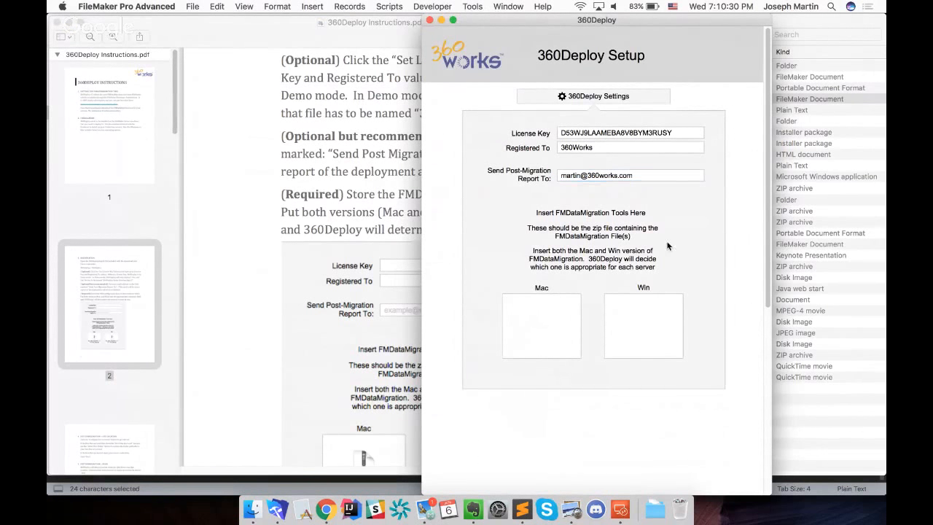
left_click_drag(668, 19, 705, 20)
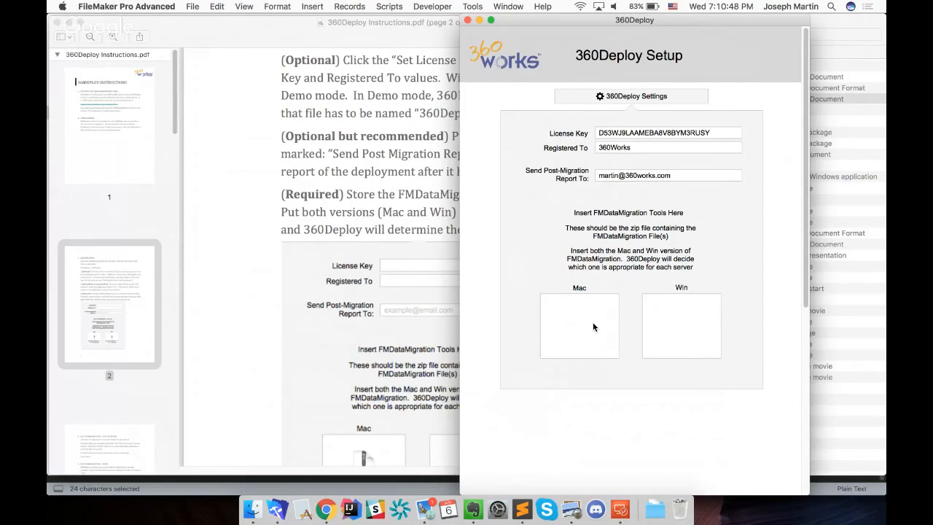
Insert fm_data_migration_17.0.1.143_mac.zip from FMDataMigration into the Mac container and fm_data_migration_17.0.1.143_x64.zip into the Win container, then check and close the settings
left_click(252, 508)
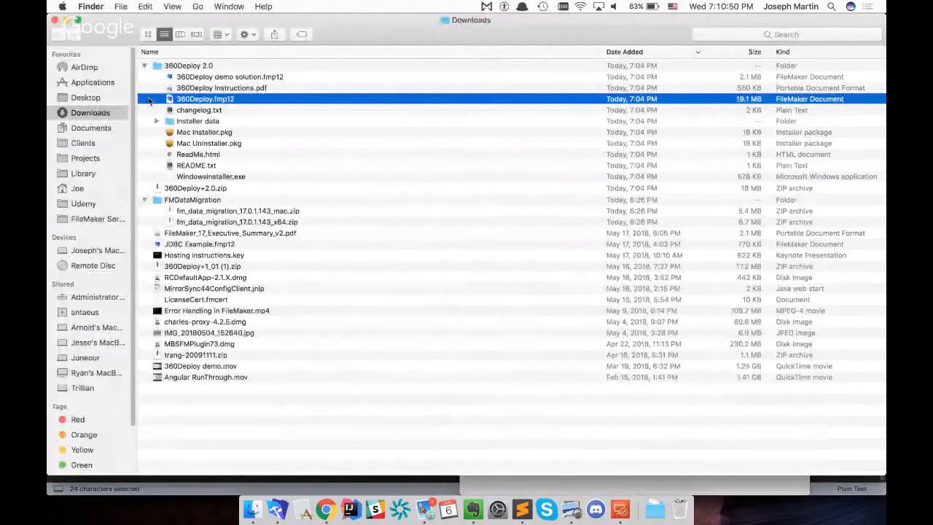
left_click(144, 66)
left_click(143, 89)
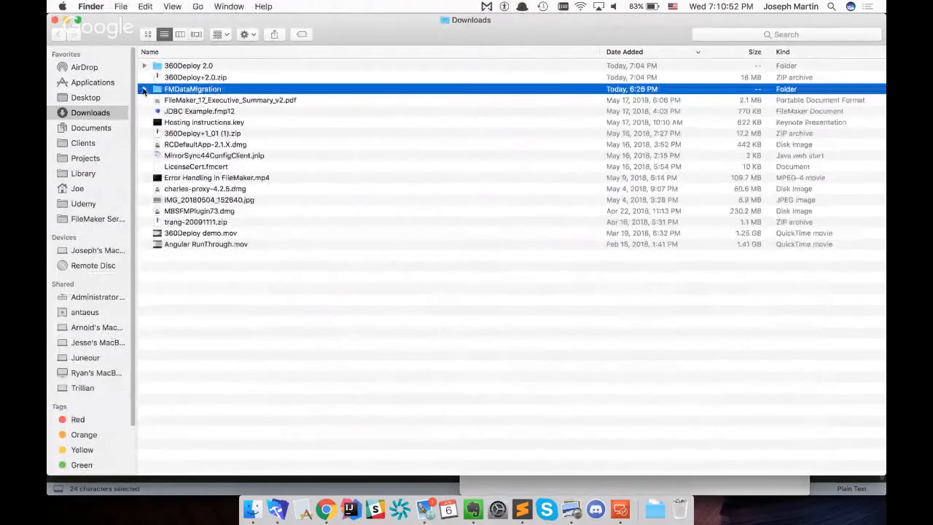
left_click(143, 89)
left_click(277, 509)
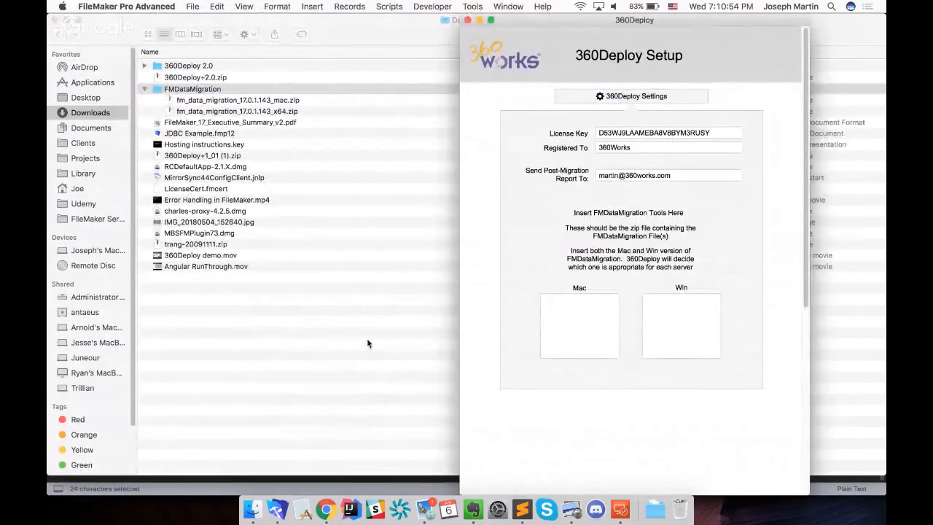
left_click_drag(170, 99, 580, 327)
left_click_drag(175, 112, 682, 320)
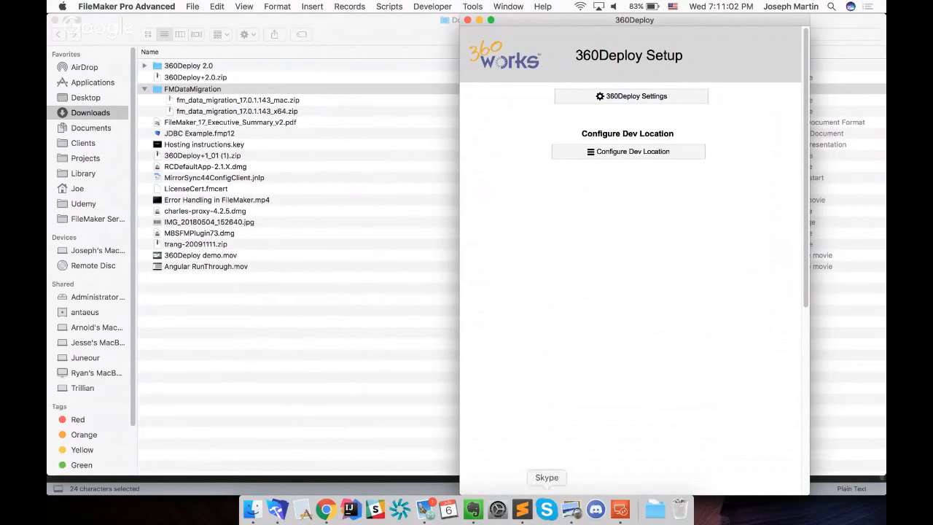
left_click(636, 97)
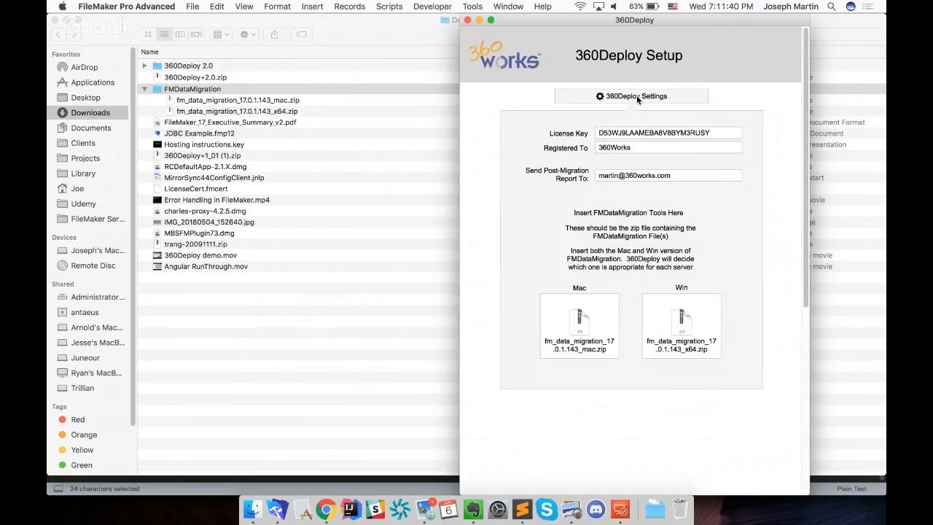
left_click(635, 96)
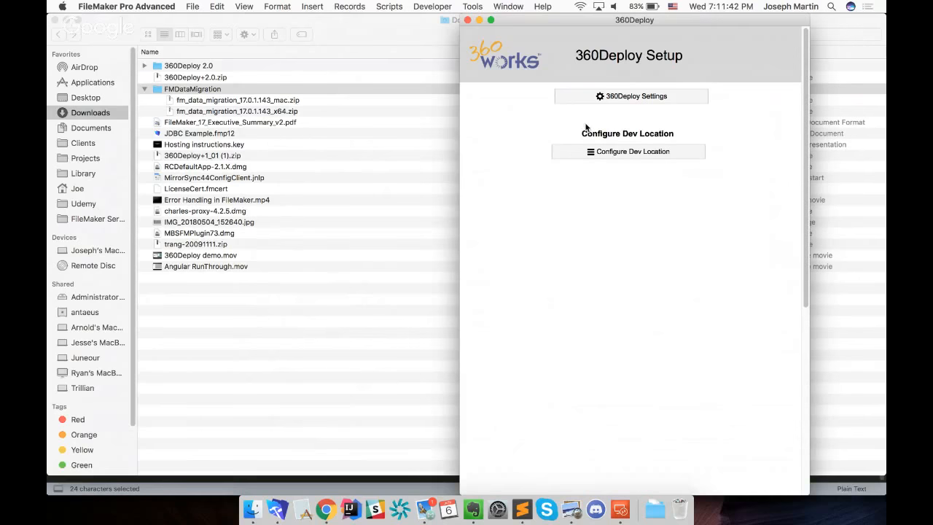
Read the Dev Configuration – Dev Location section of the instructions PDF in Preview, and switch back to FileMaker Pro Advanced
left_click(571, 509)
scroll(472, 296, "down", 5)
scroll(472, 302, "down", 7)
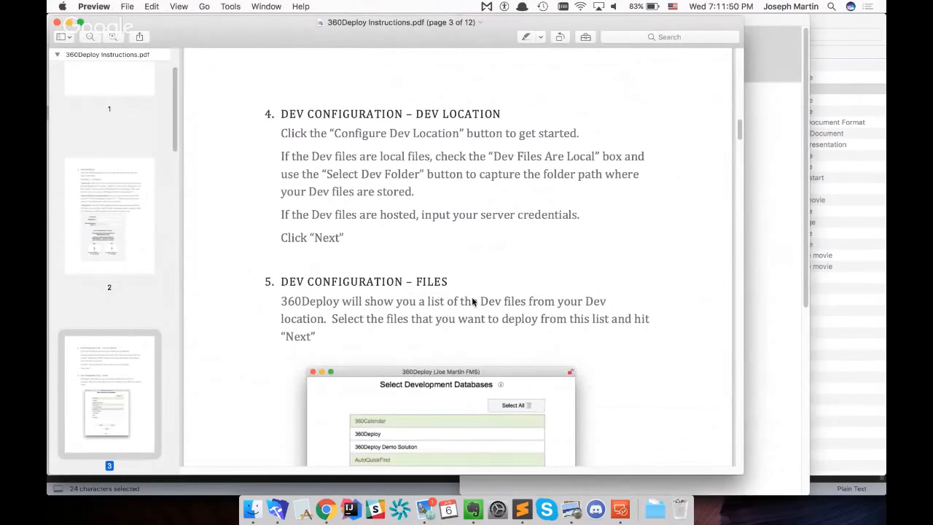
left_click(279, 510)
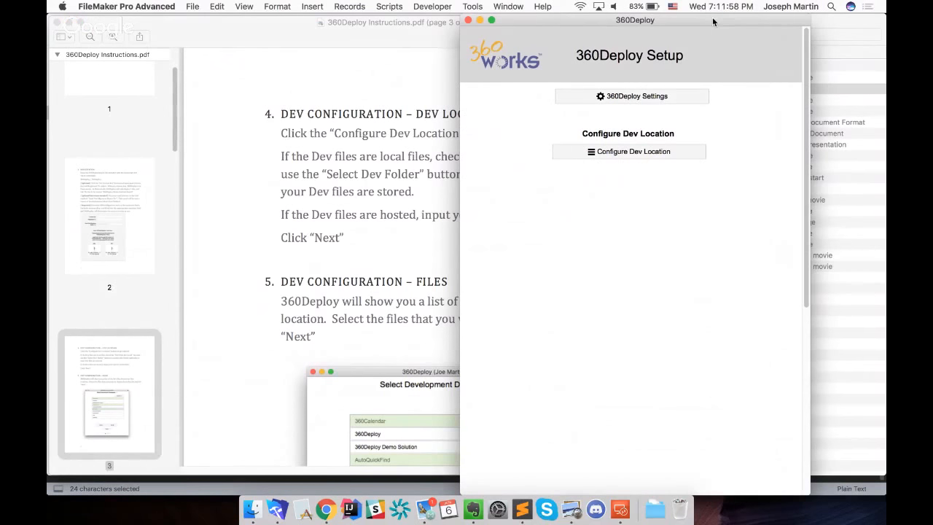
Start configuring the dev location and enable Dev Files Are Local
left_click(654, 152)
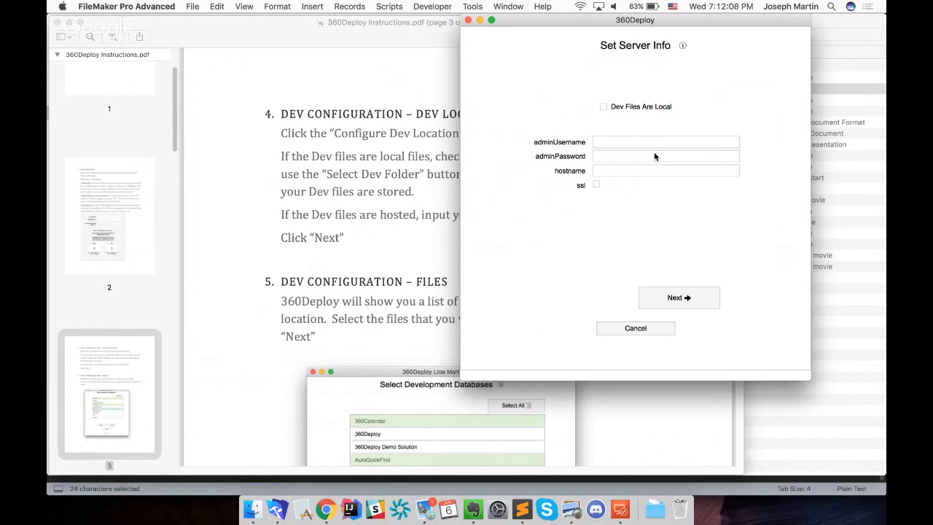
left_click(603, 107)
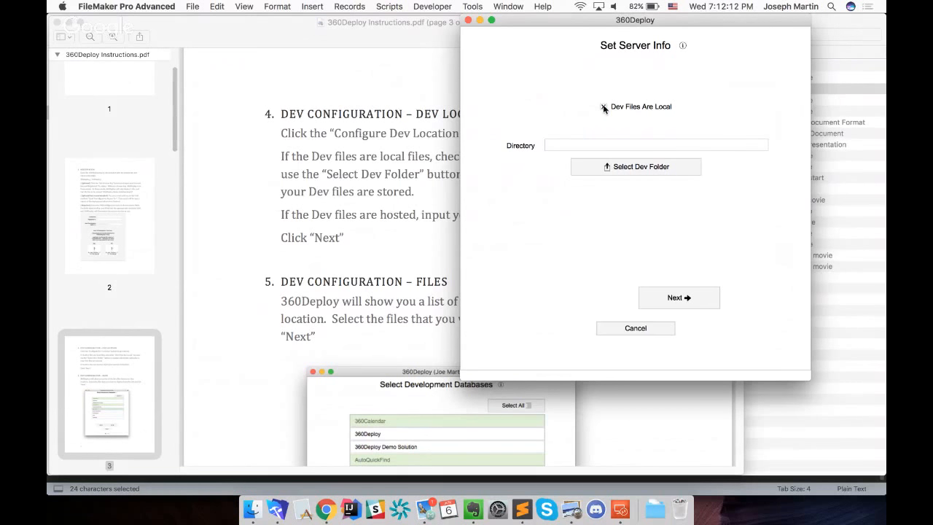
left_click(603, 107)
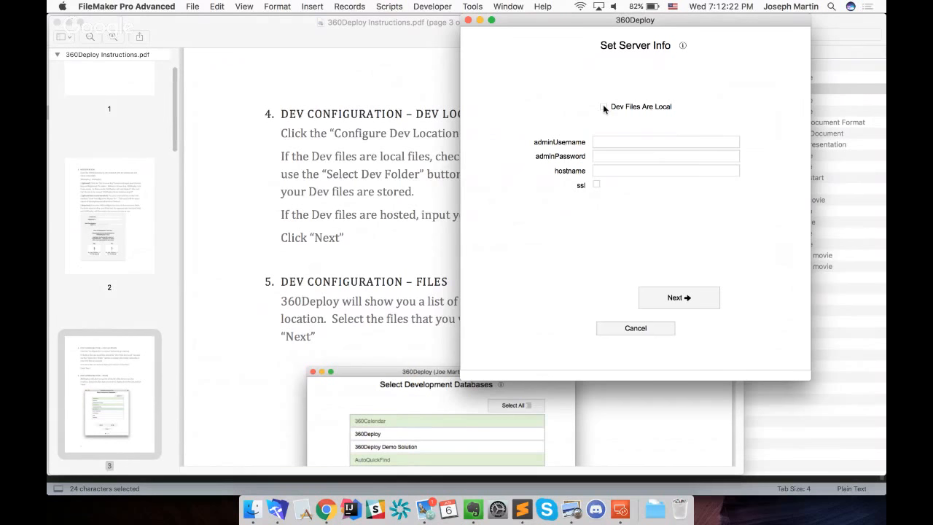
left_click(603, 107)
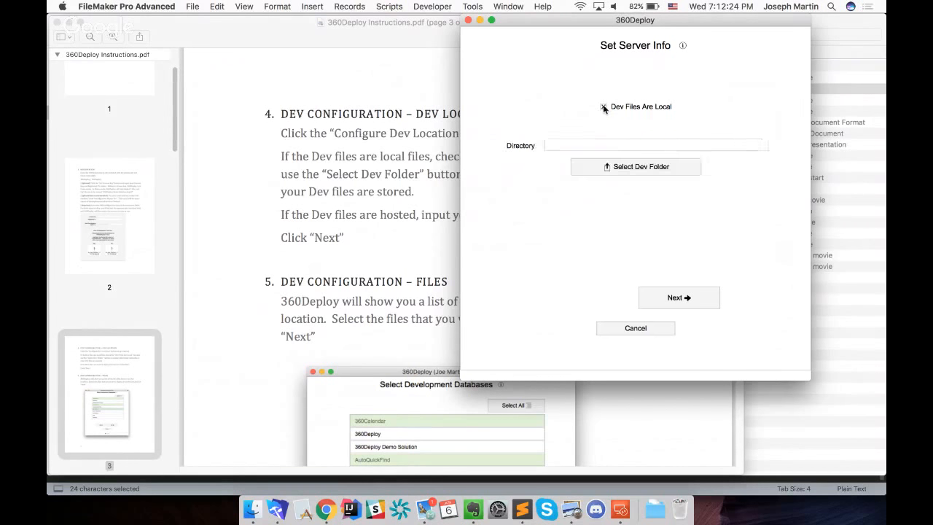
Choose the Desktop folder 360Deploy/Test Files/easyDeploy/devFile as the dev folder and continue to the development database selection
left_click(645, 172)
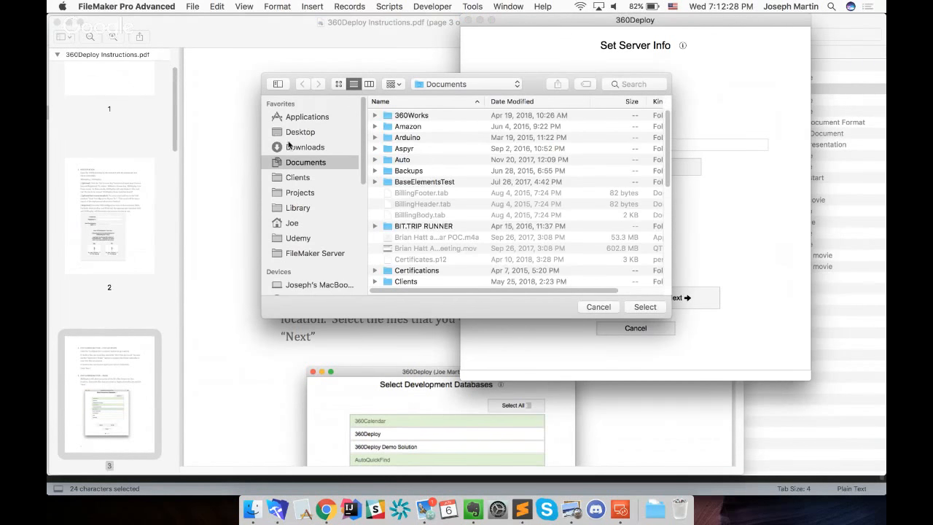
left_click(292, 133)
double_click(386, 116)
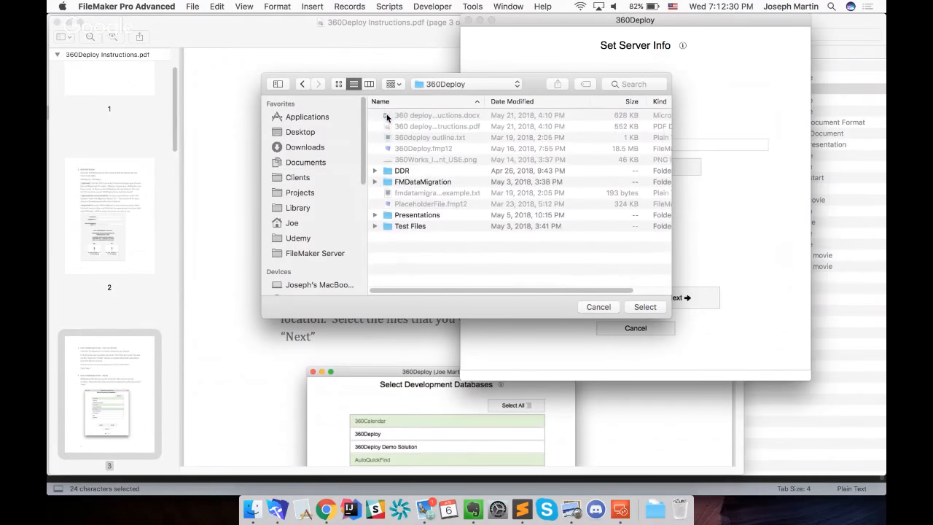
double_click(388, 225)
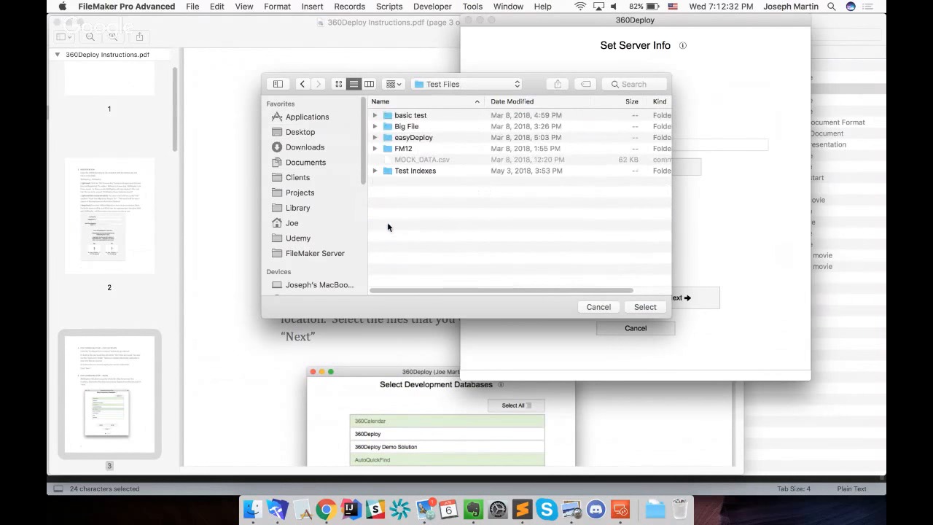
double_click(391, 137)
left_click(393, 126)
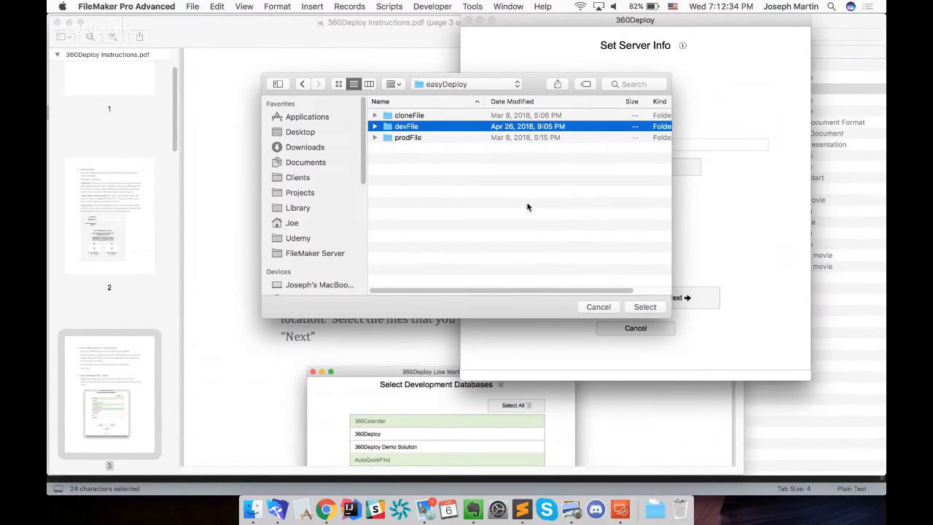
double_click(390, 129)
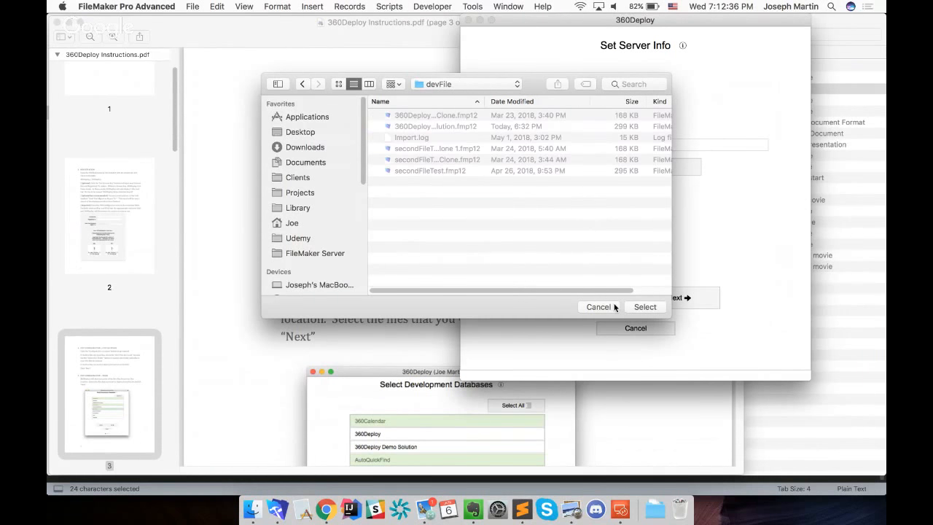
left_click(644, 307)
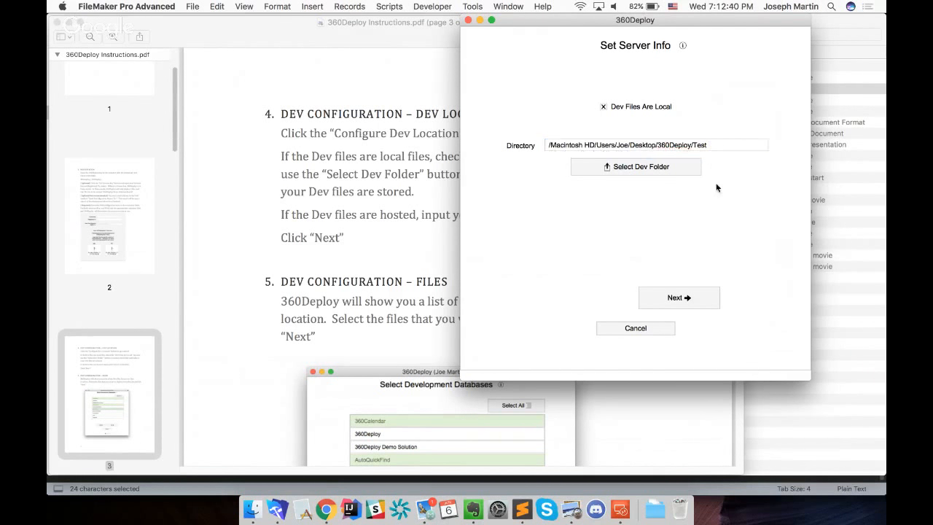
left_click(681, 299)
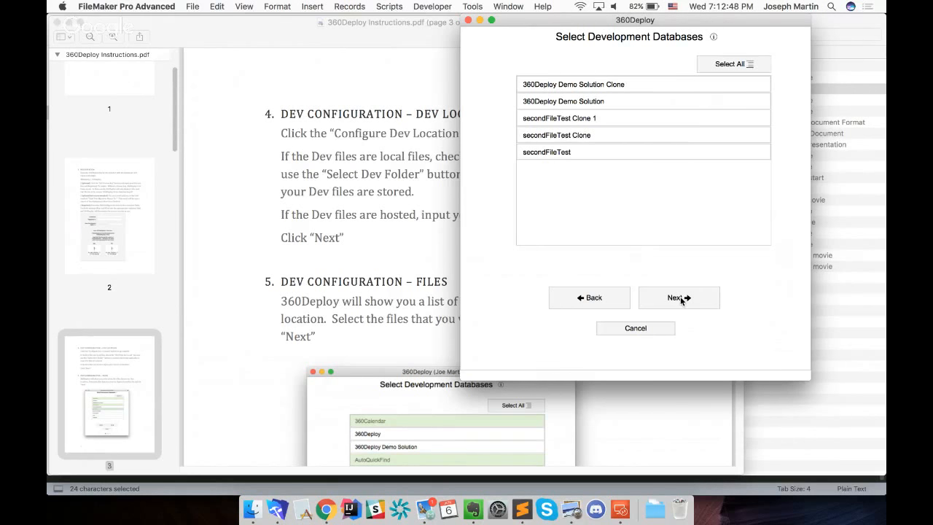
Select 360Deploy Demo Solution and secondFileTest as the development databases and continue to the script folder page
left_click(630, 101)
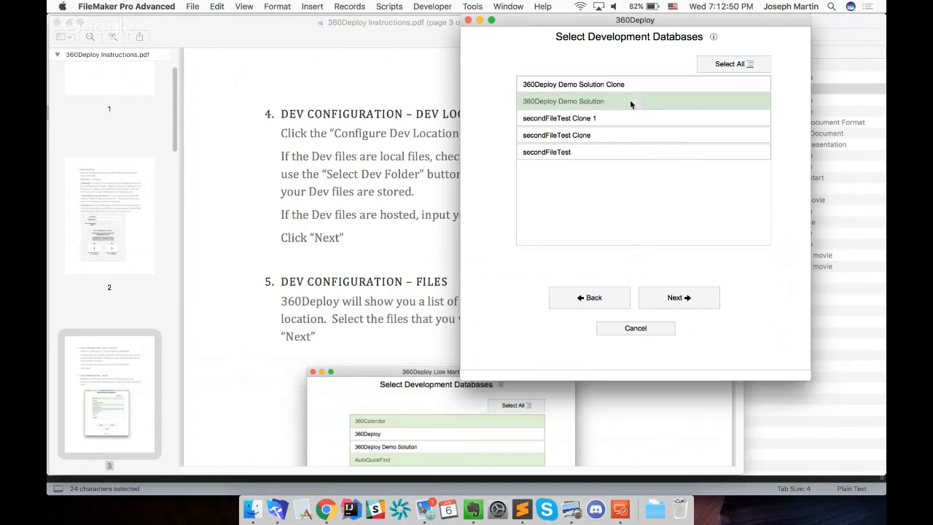
left_click(576, 152)
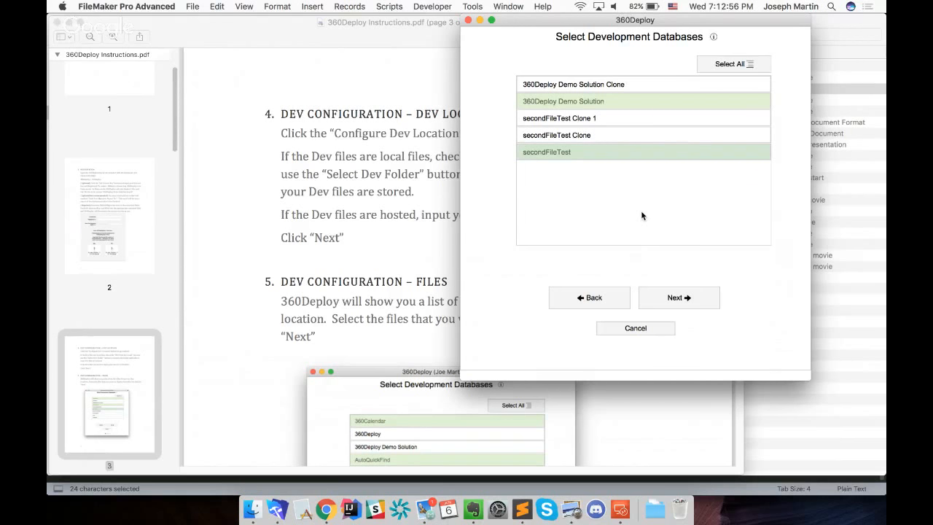
left_click(690, 297)
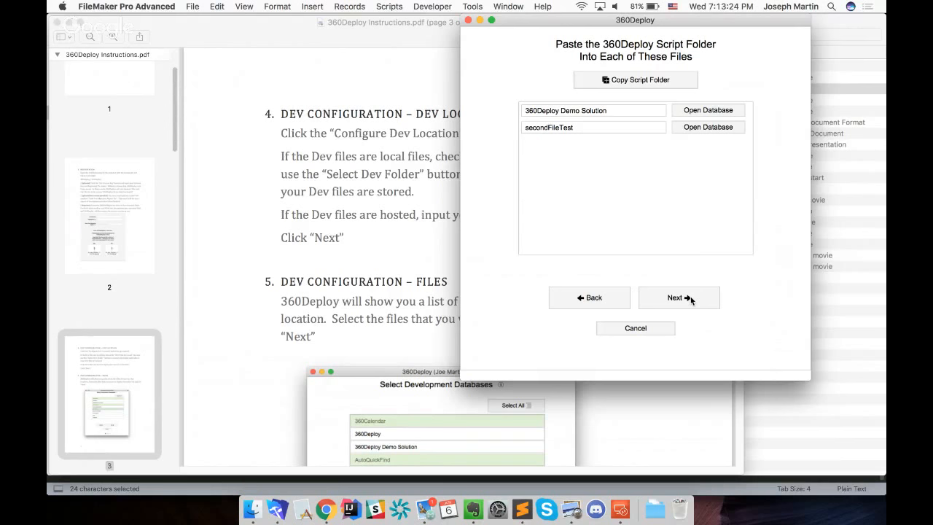
left_click(195, 6)
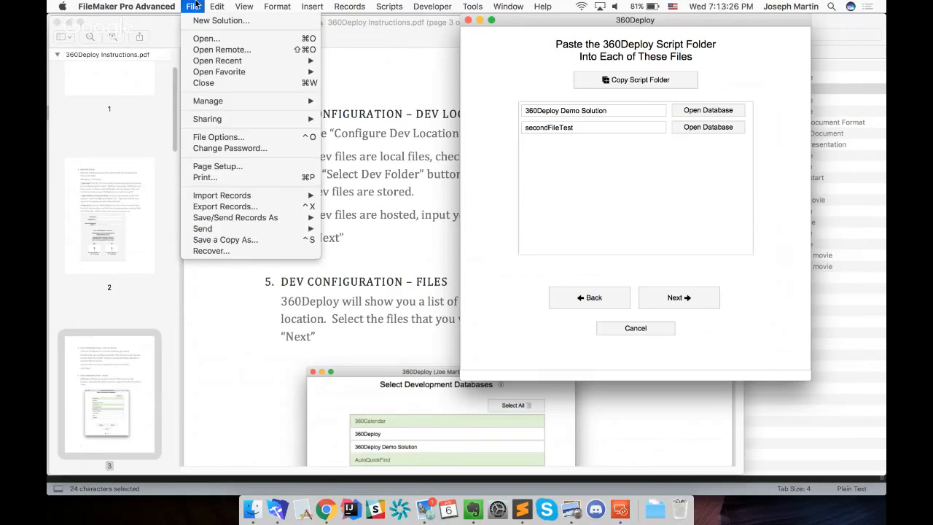
left_click(242, 241)
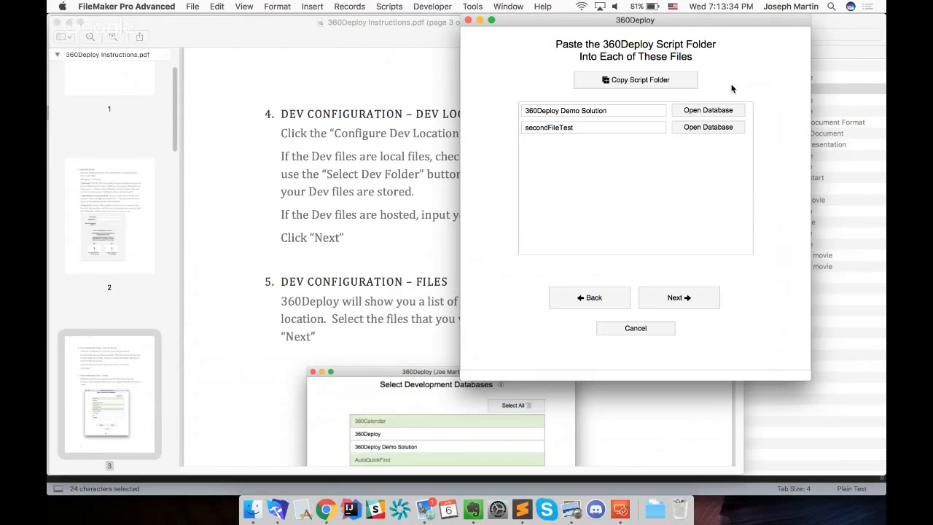
Copy the 360Deploy script folder to the clipboard and dismiss the message
left_click_drag(725, 21, 678, 21)
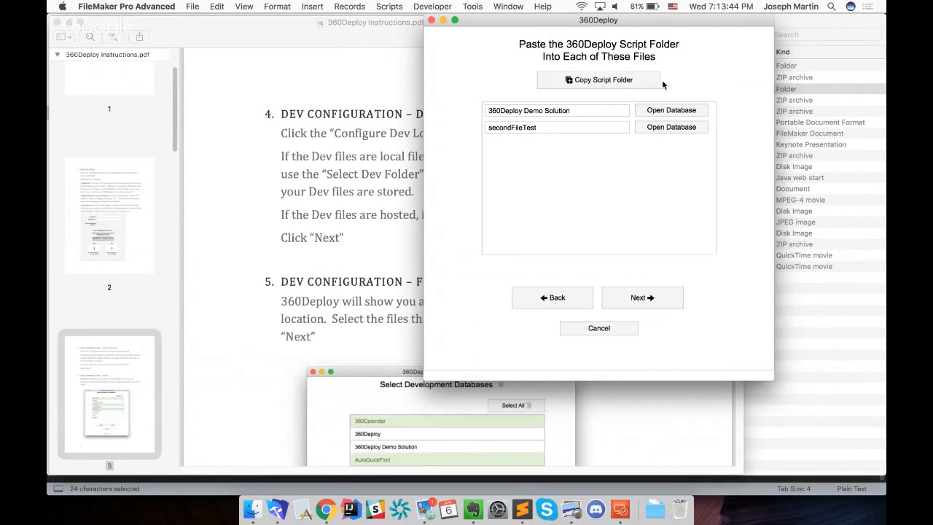
left_click(614, 81)
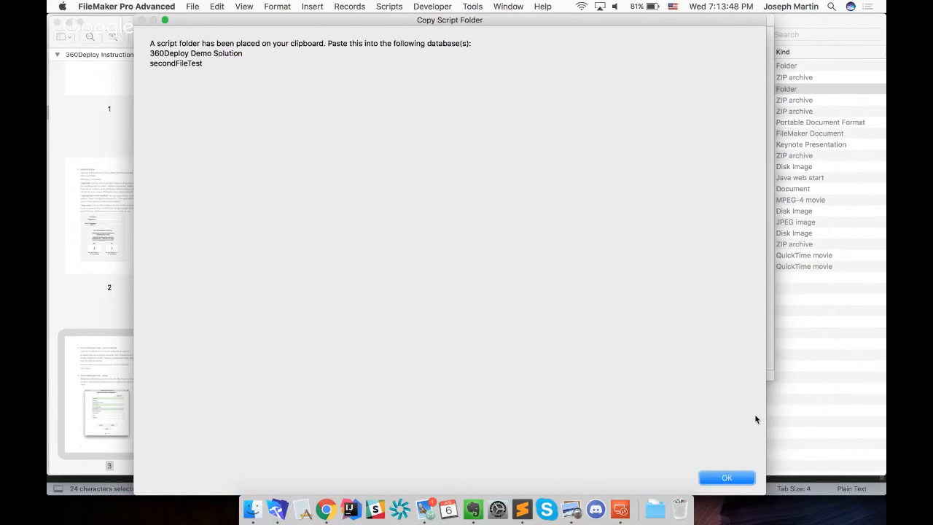
left_click(733, 478)
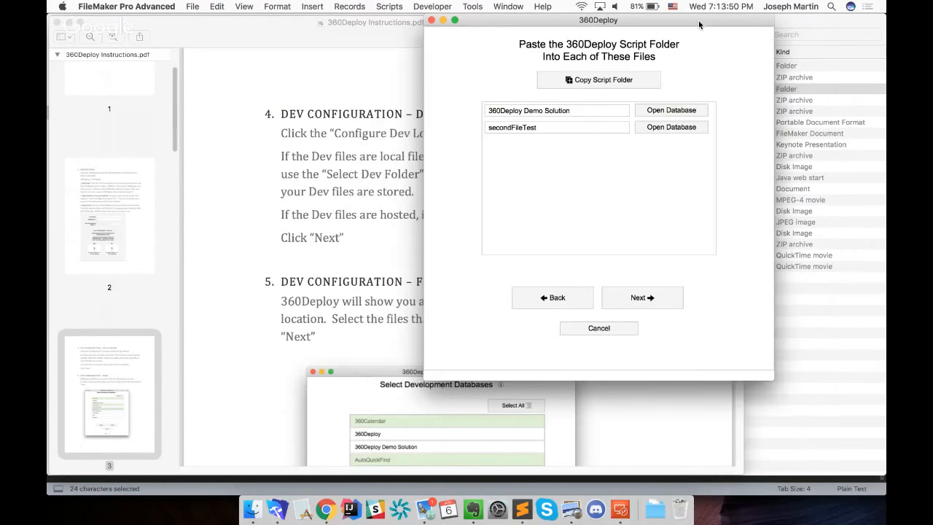
Open 360Deploy Demo Solution, check the 360Deploy script folder in its Script Workspace, and close the workspace
left_click_drag(699, 20, 647, 20)
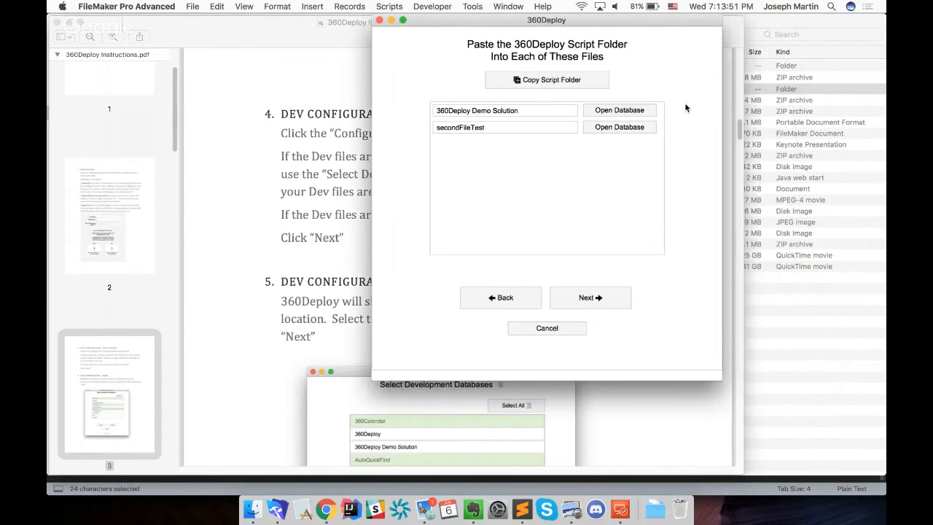
left_click(598, 111)
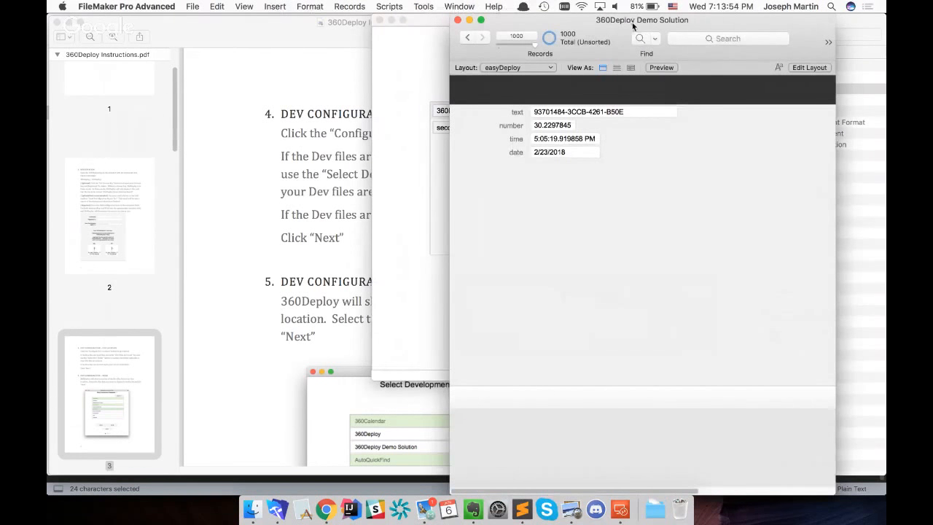
left_click_drag(633, 26, 703, 26)
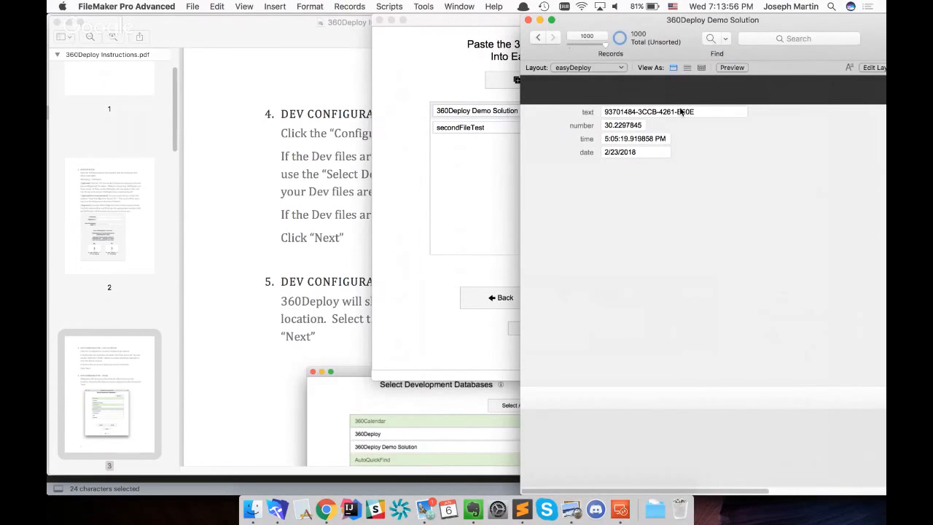
left_click_drag(739, 24, 720, 24)
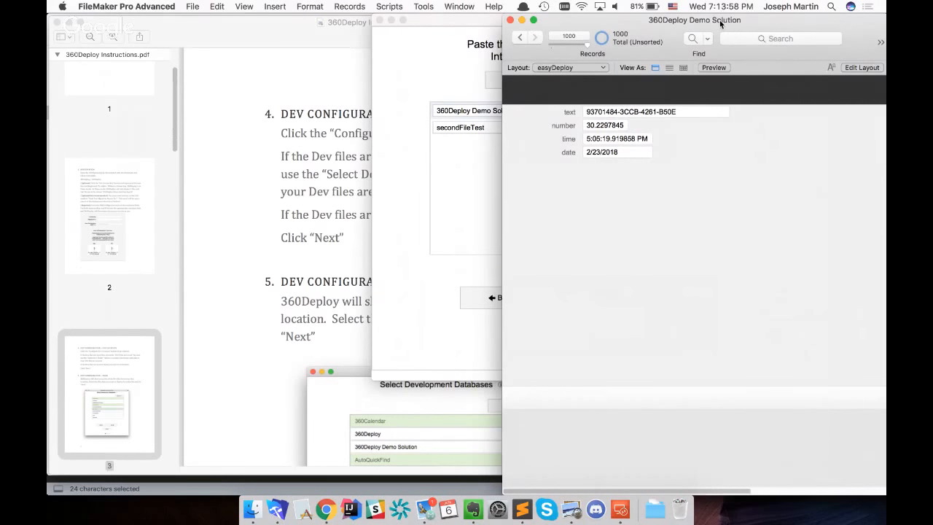
left_click(389, 6)
left_click(404, 27)
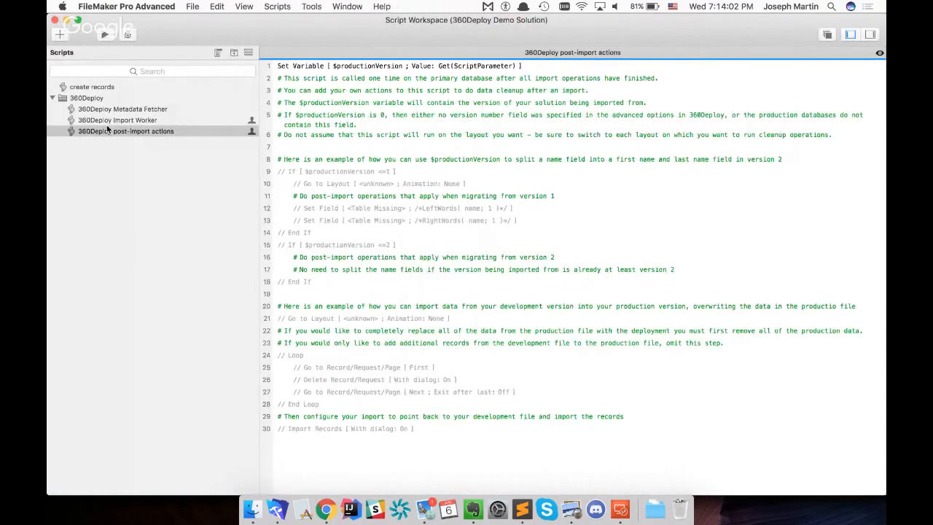
left_click(108, 99)
left_click(109, 132, "shift")
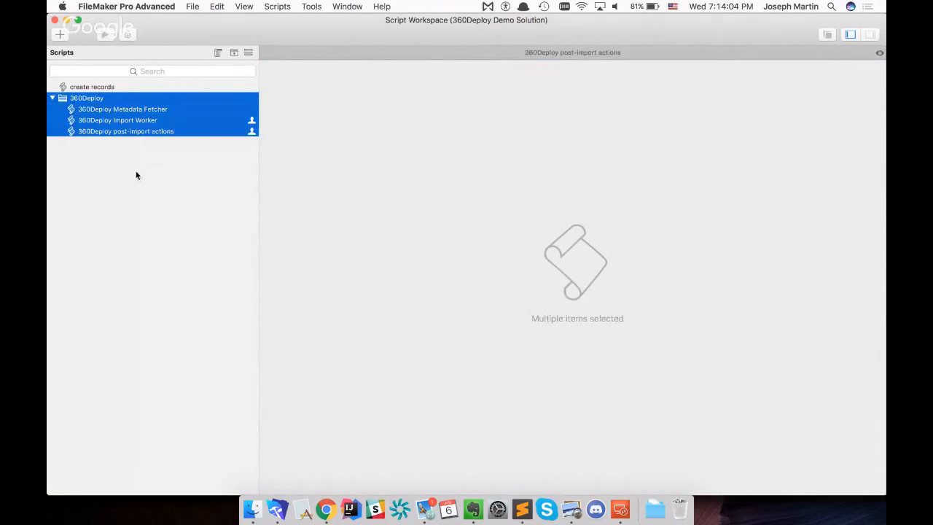
left_click(134, 146)
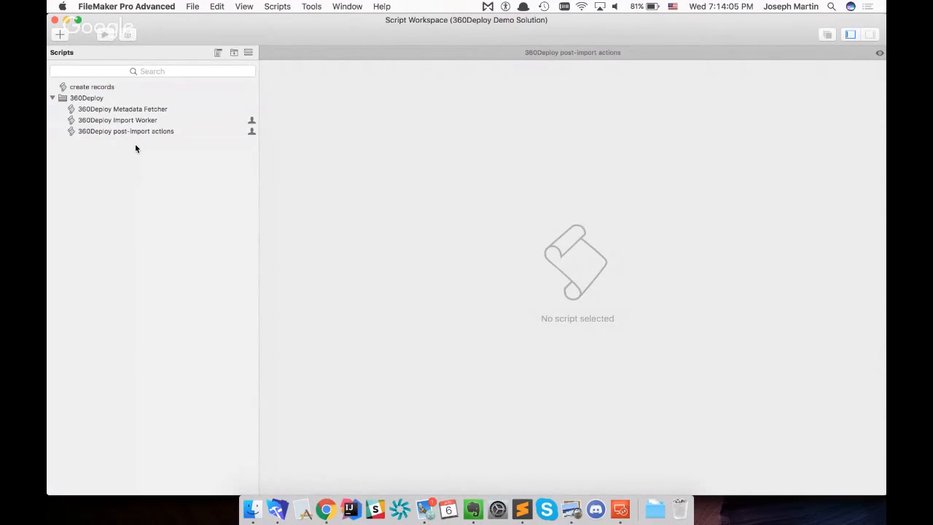
left_click(55, 21)
Open secondFileTest from the 360Deploy file list, signing in with the admin account and its password
left_click(560, 22)
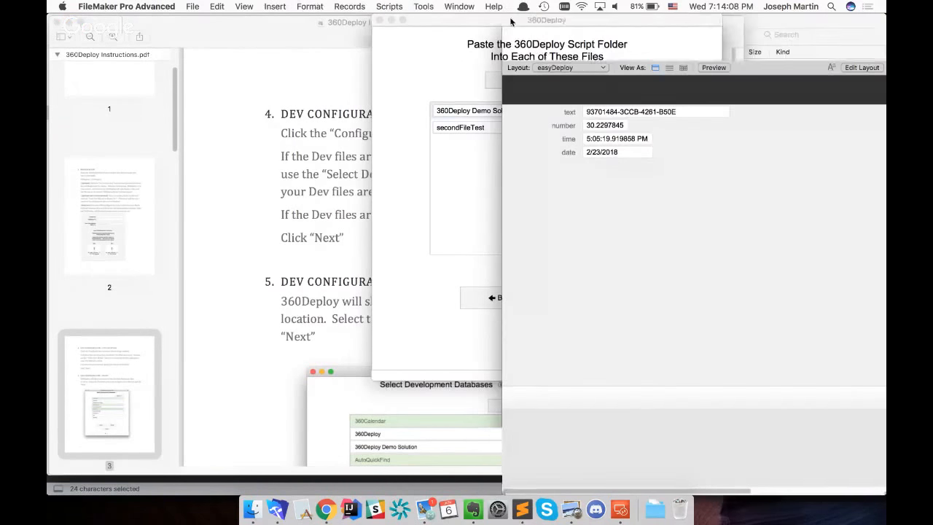
left_click_drag(560, 23, 526, 23)
left_click(584, 128)
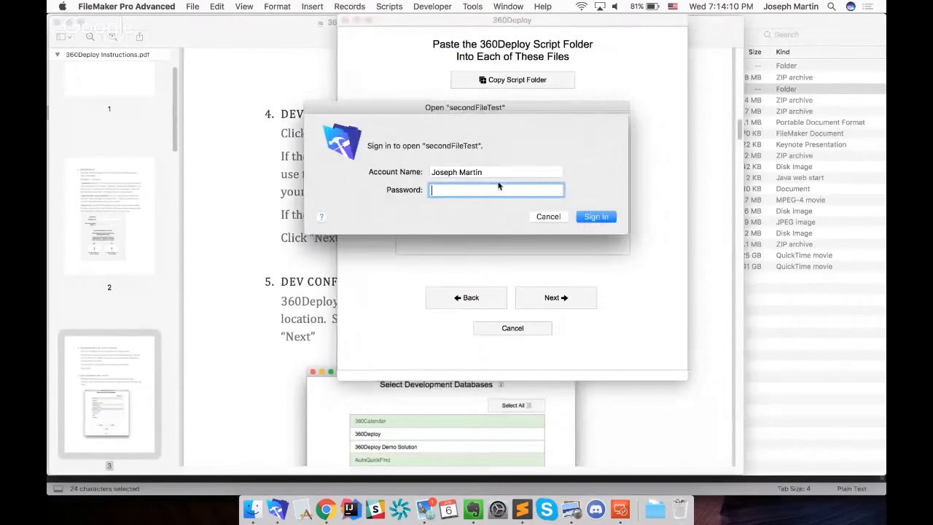
key("shift+Tab")
type("admin")
key("Tab")
type("***********")
key("Return")
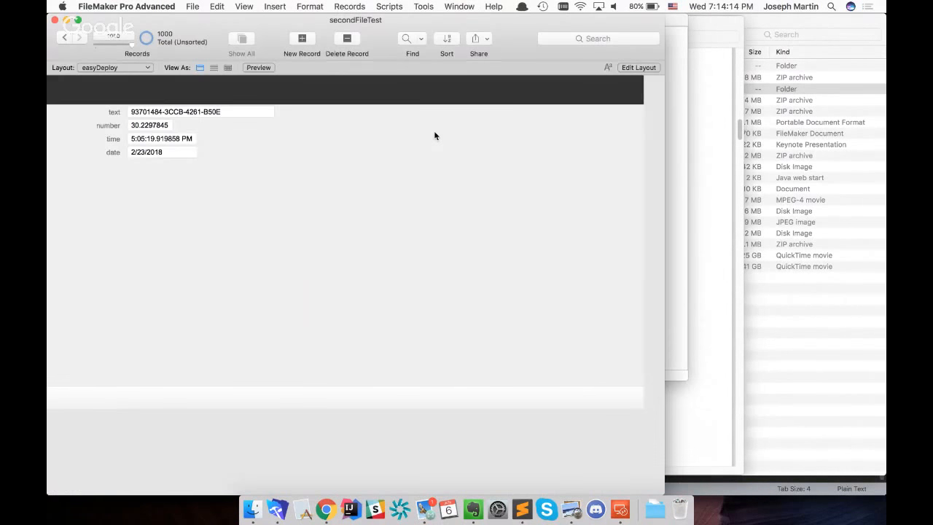
Check the 360Deploy script folder in secondFileTest's Script Workspace, close the file, and continue to the account credentials setup
key("super+shift+s")
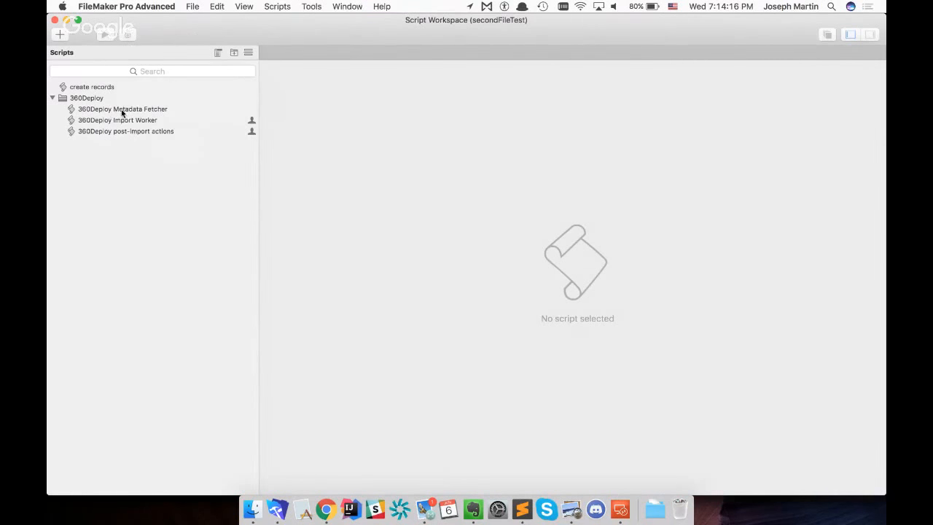
left_click(54, 20)
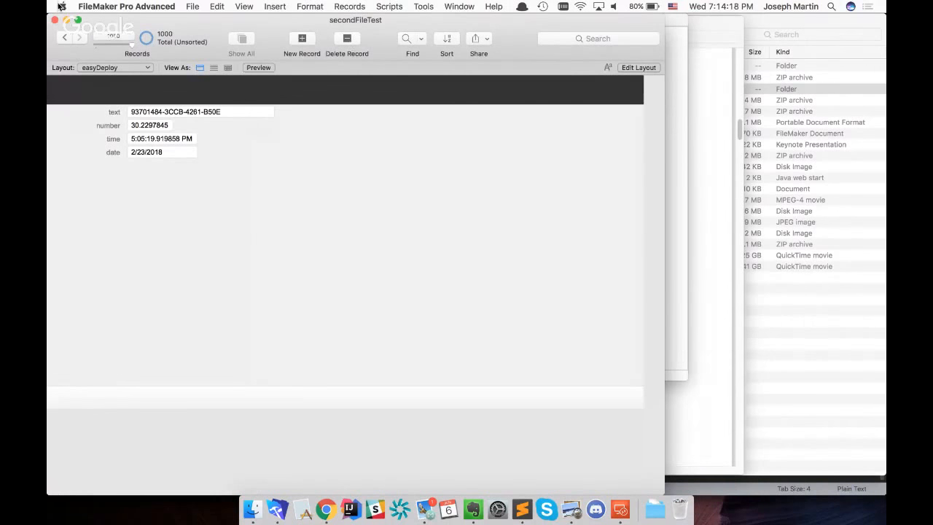
left_click(56, 23)
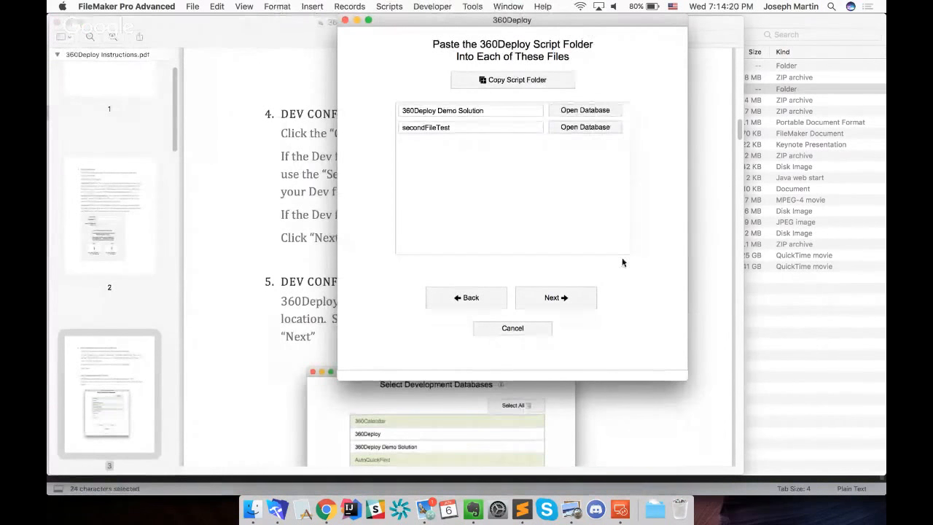
left_click(556, 297)
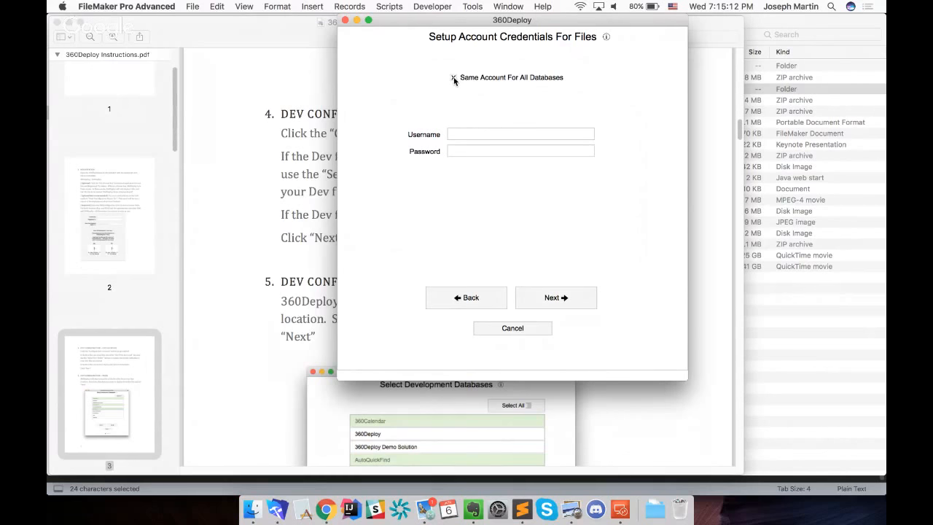
Turn Same Account For All Databases off to view the per-file credentials table, and turn it back on
left_click(454, 78)
left_click(454, 79)
left_click(453, 77)
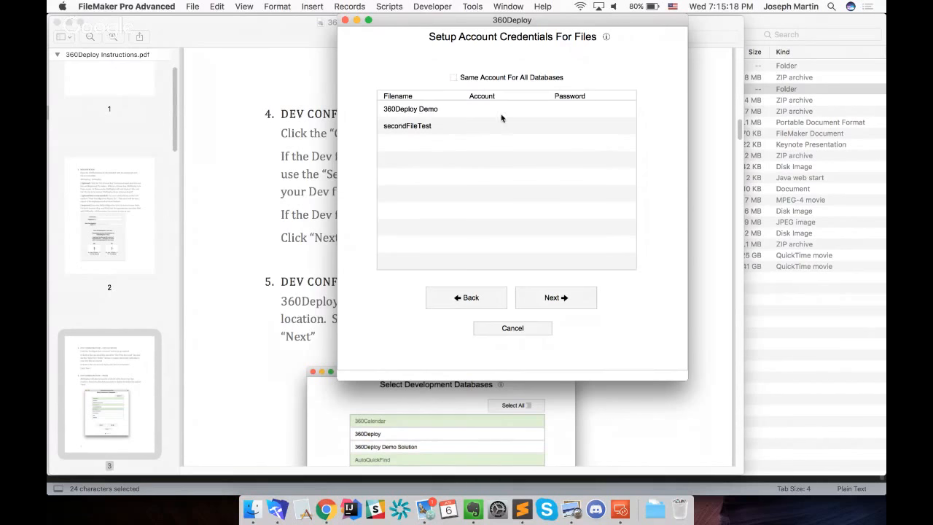
left_click(454, 77)
Set the shared database credentials to username admin with the account password and continue to the encryption keys
left_click(490, 136)
type("admin")
key("Tab")
type("•••••••••")
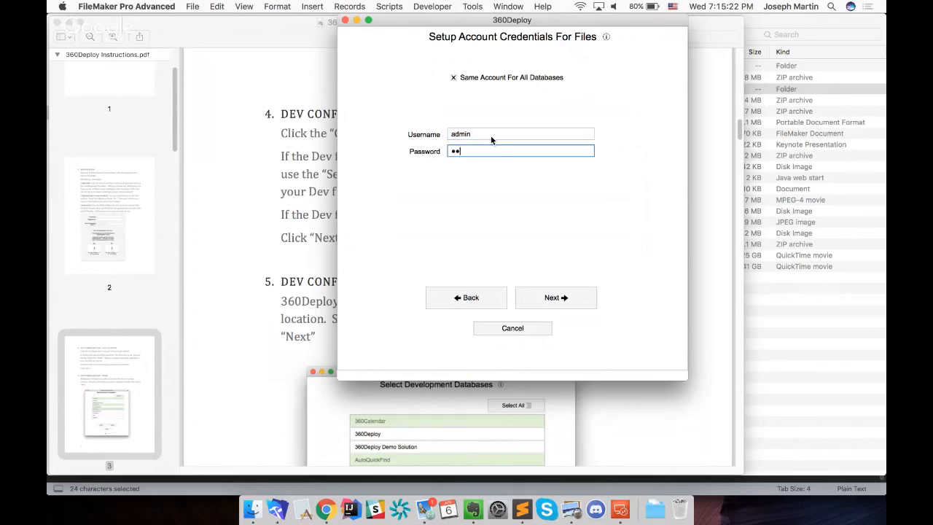
left_click(561, 298)
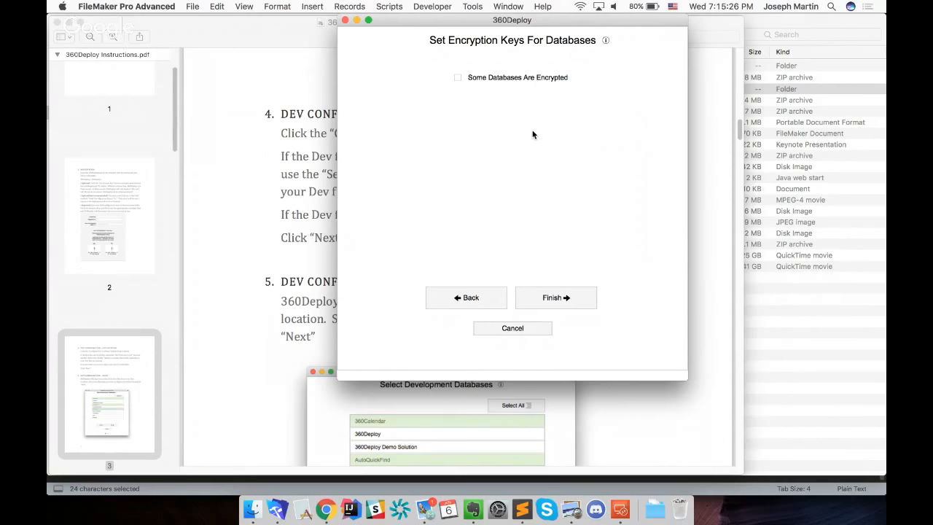
Enable Some Databases Are Encrypted to view the shared and per-file encryption key options, and disable it again
left_click(457, 78)
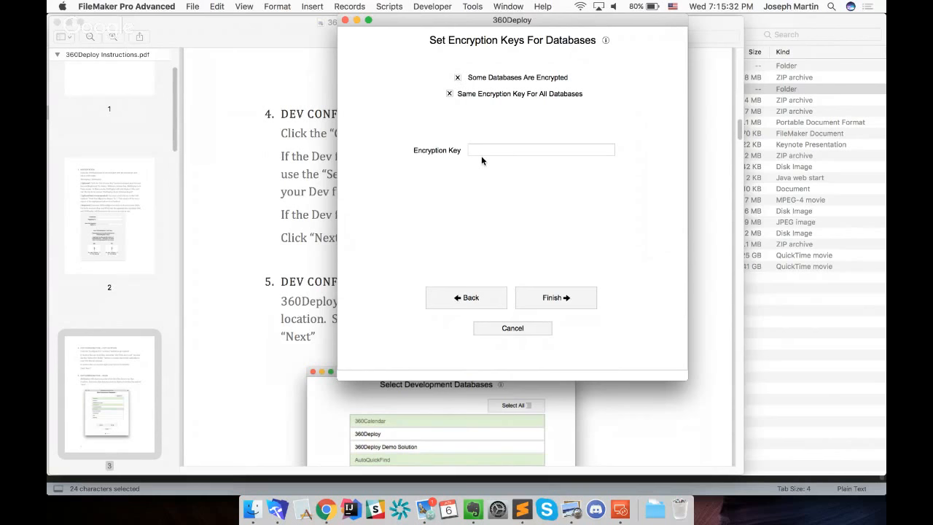
left_click(449, 94)
left_click(449, 95)
left_click(458, 77)
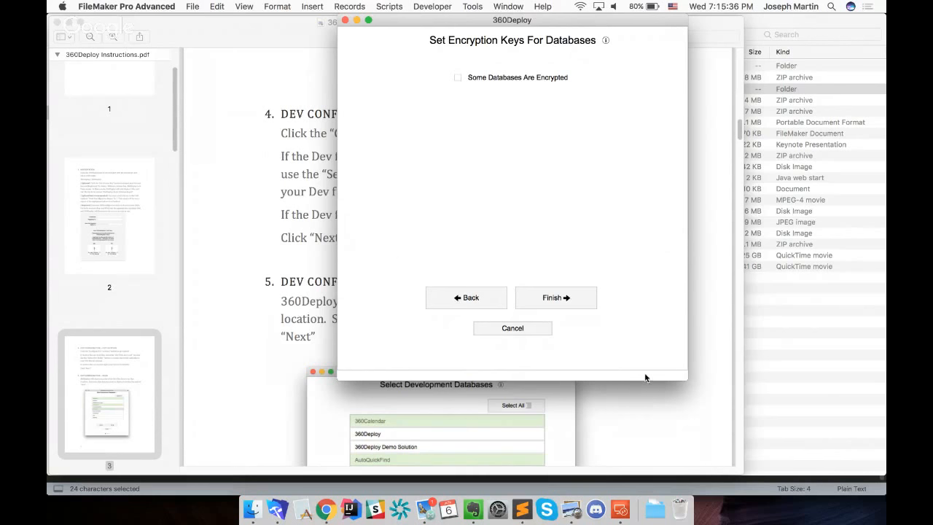
Finish the dev configuration without encryption keys and start adding a production server
left_click(568, 299)
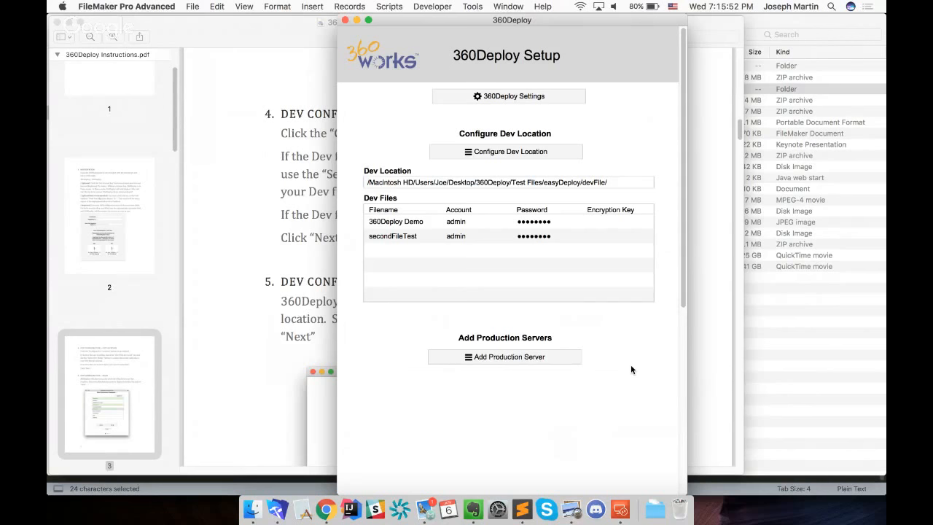
scroll(632, 371, "down", 2)
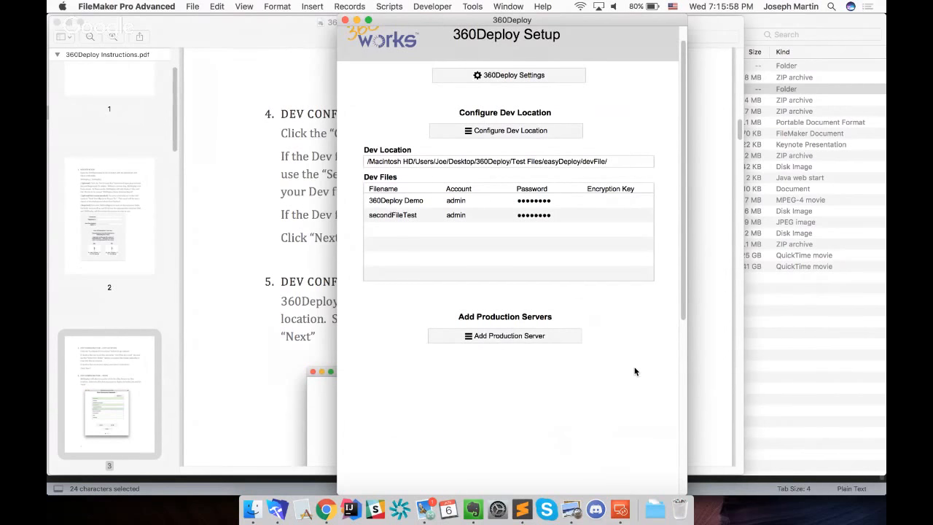
left_click(503, 337)
Set the production server's admin username to admin and enter the admin password, retyping it once
left_click(530, 142)
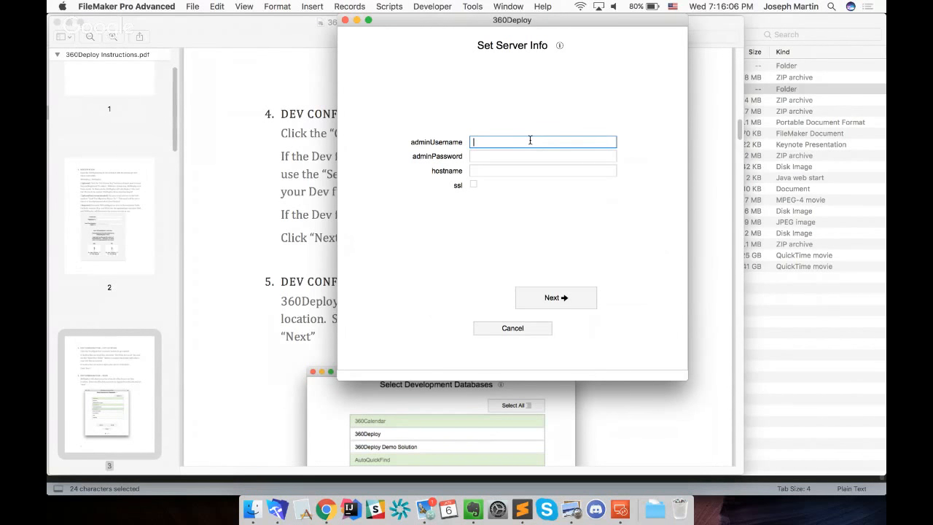
type("admin")
key("Tab")
type("•••••••••")
key("Tab")
key("Tab")
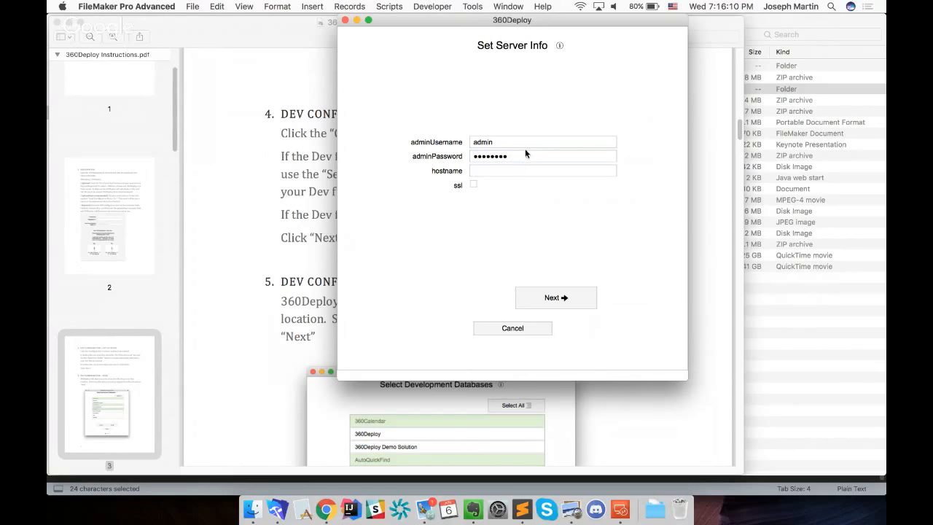
double_click(525, 153)
key("BackSpace")
type("•••••••••")
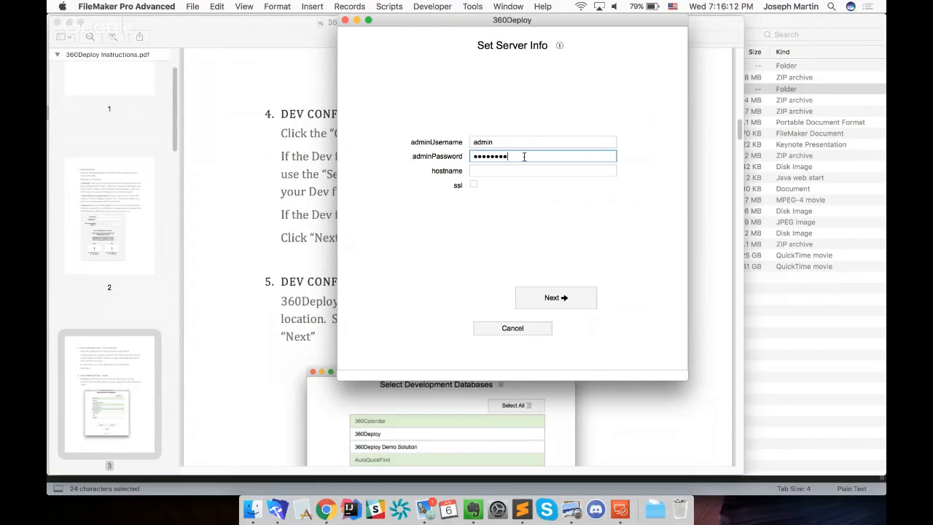
key("Tab")
Copy 52.87.214.15 from the Sublime Text list into the production server's hostname in FileMaker Pro Advanced, and continue to database mapping
left_click(522, 509)
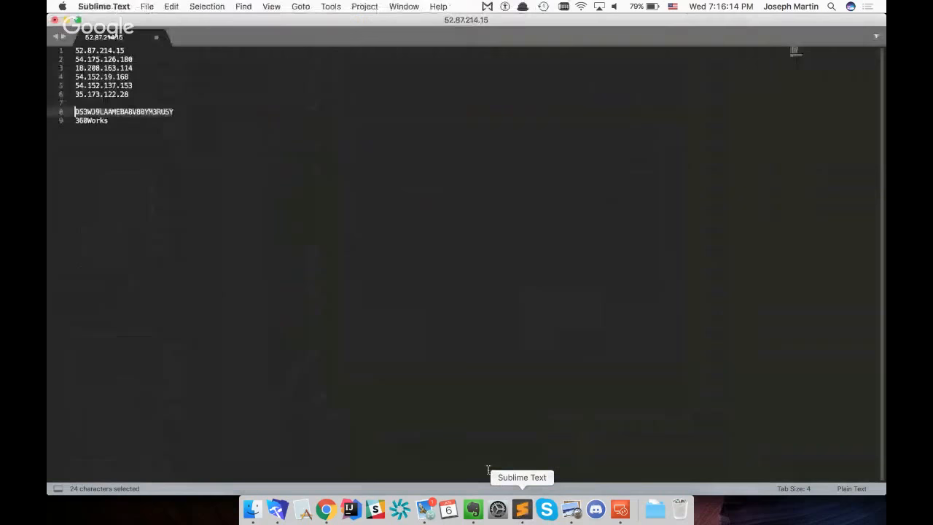
left_click(166, 51)
key("super+shift+Left")
key("super+c")
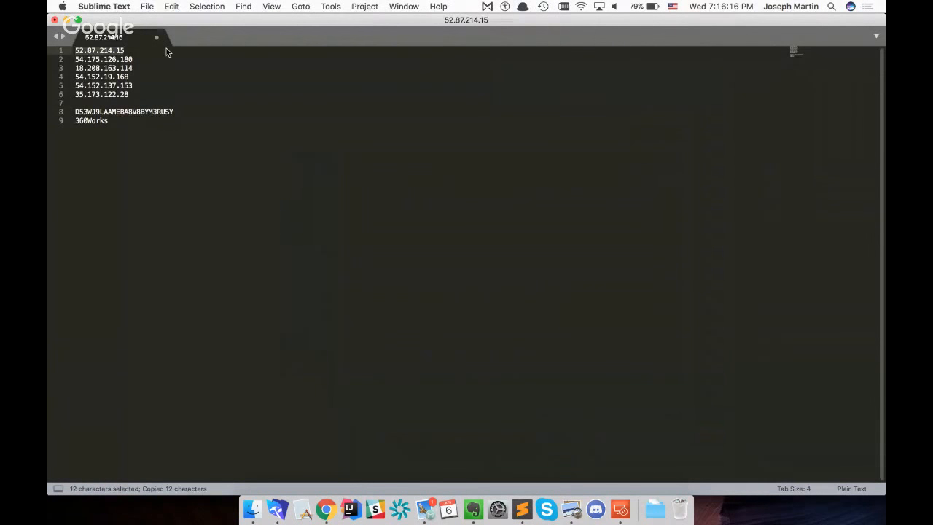
key("super+Tab")
key("super+v")
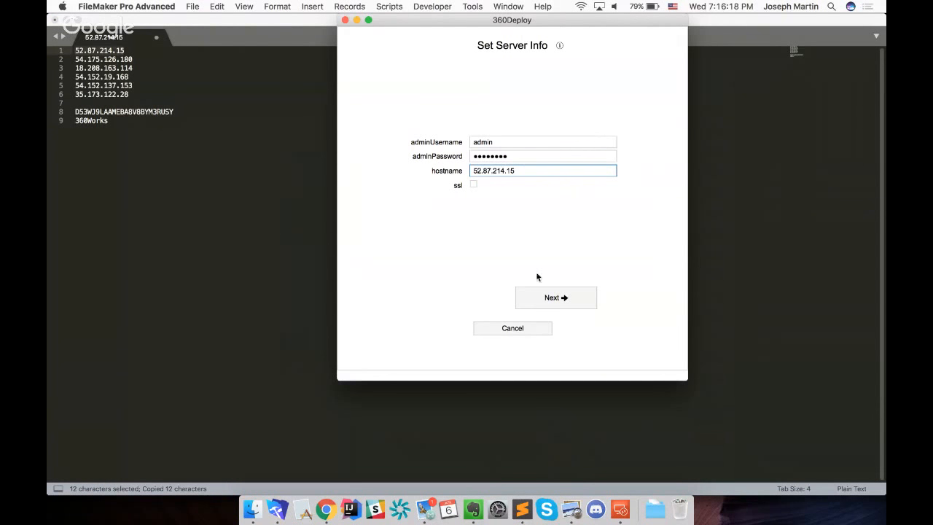
left_click(572, 300)
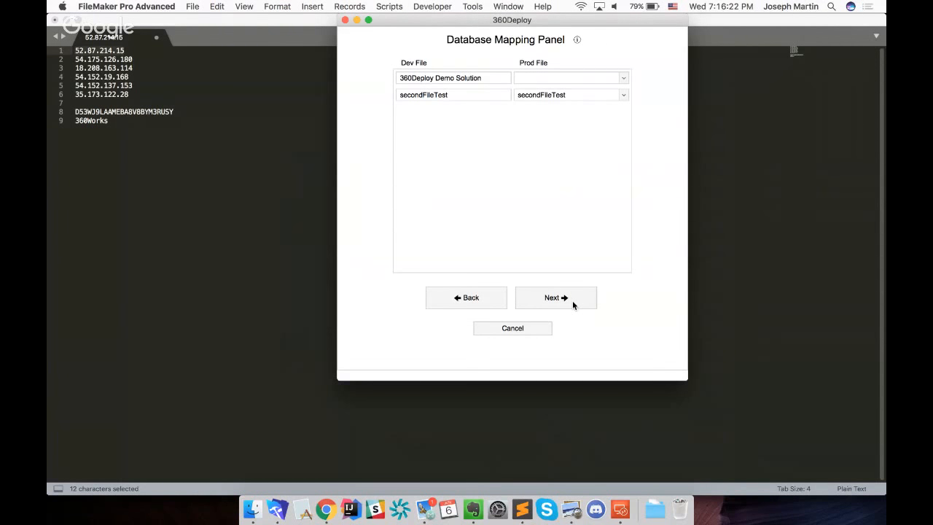
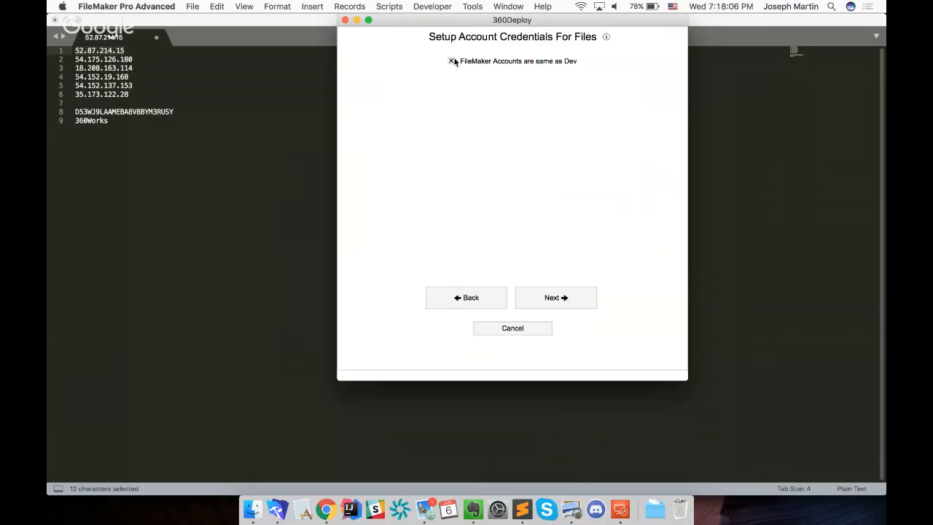
Disable FileMaker Accounts are same as Dev to view the shared and per-file account options, and enable it again
left_click(452, 61)
left_click(454, 78)
left_click(453, 78)
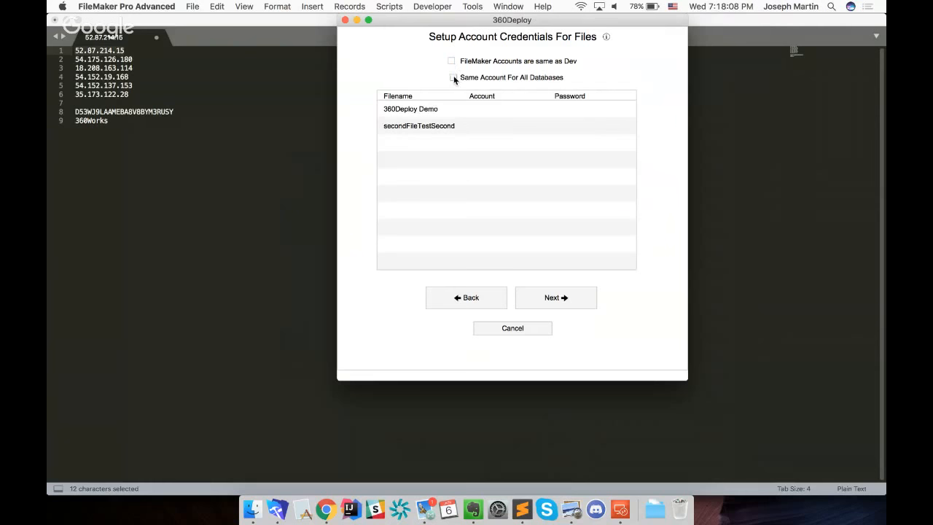
left_click(452, 61)
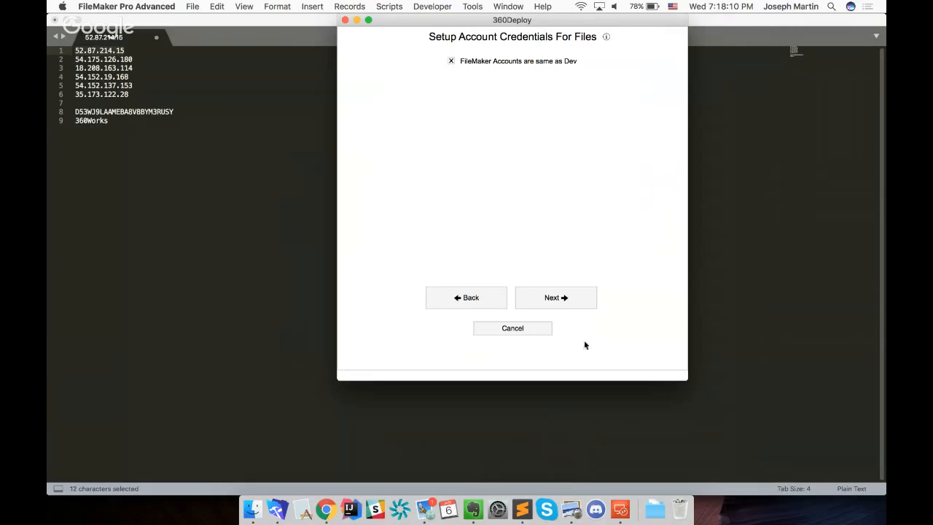
Keep the production server's encryption keys the same as dev, finish its setup, and review the configuration details and file mapping
left_click(570, 297)
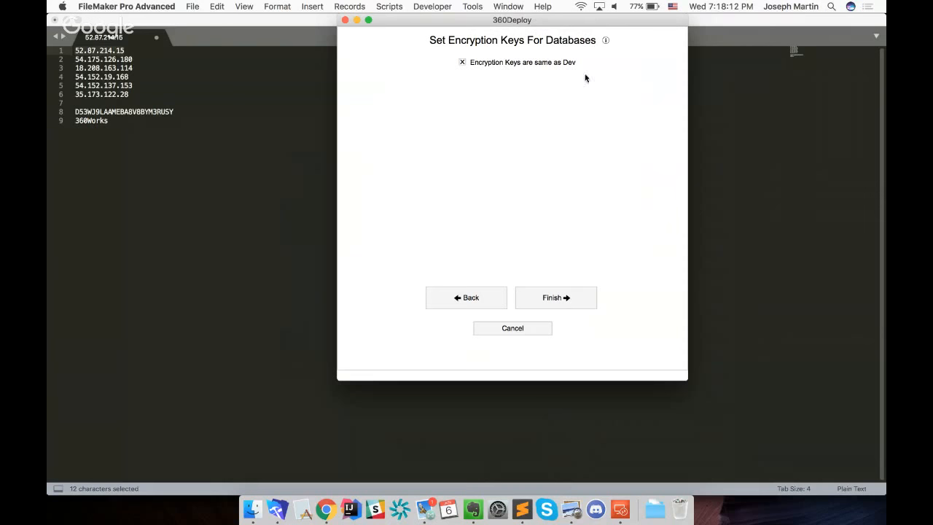
left_click(562, 299)
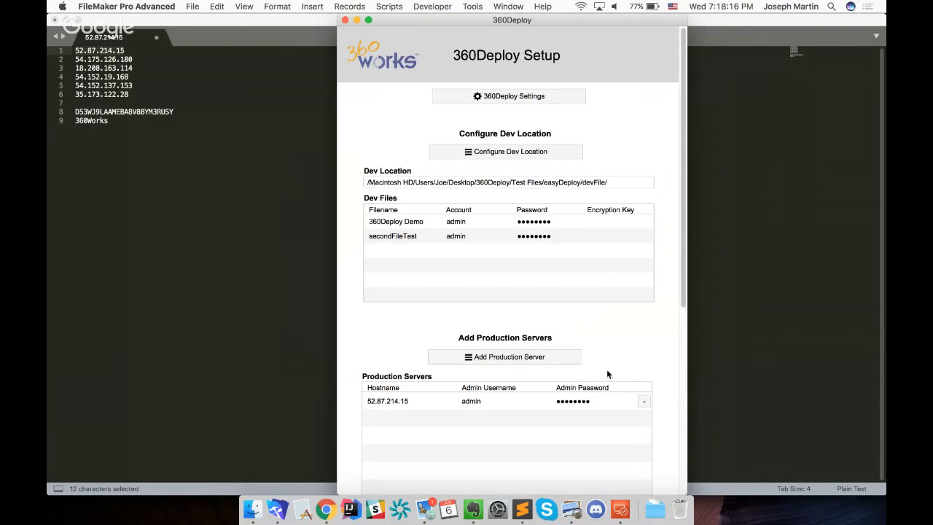
scroll(664, 371, "down", 6)
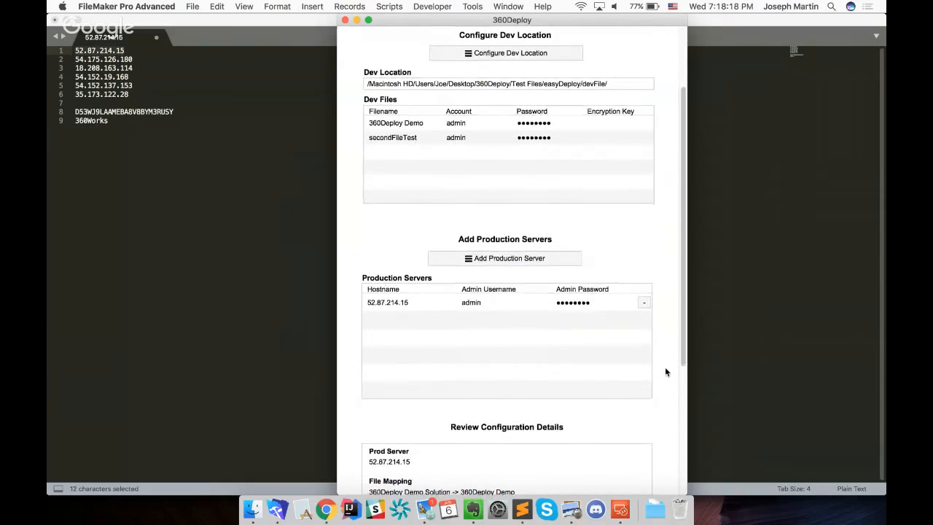
scroll(664, 372, "down", 2)
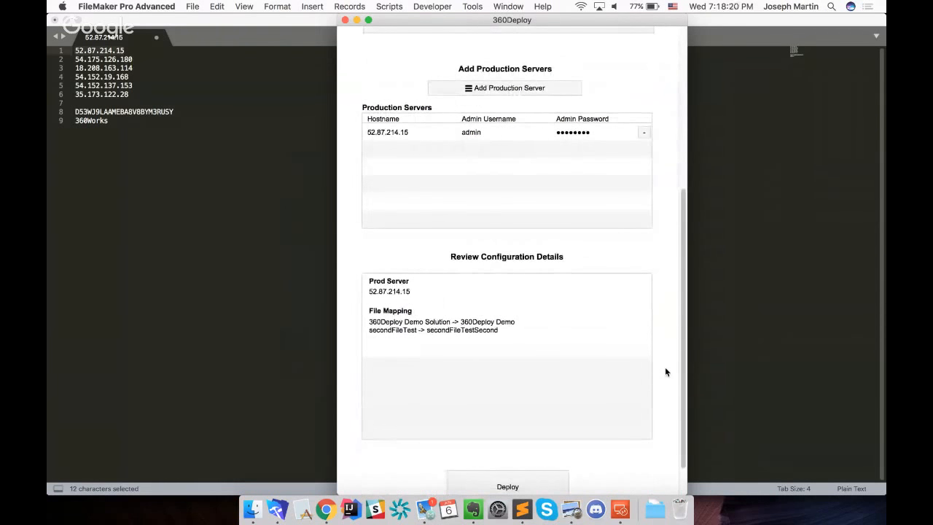
scroll(664, 372, "down", 2)
scroll(665, 369, "down", 1)
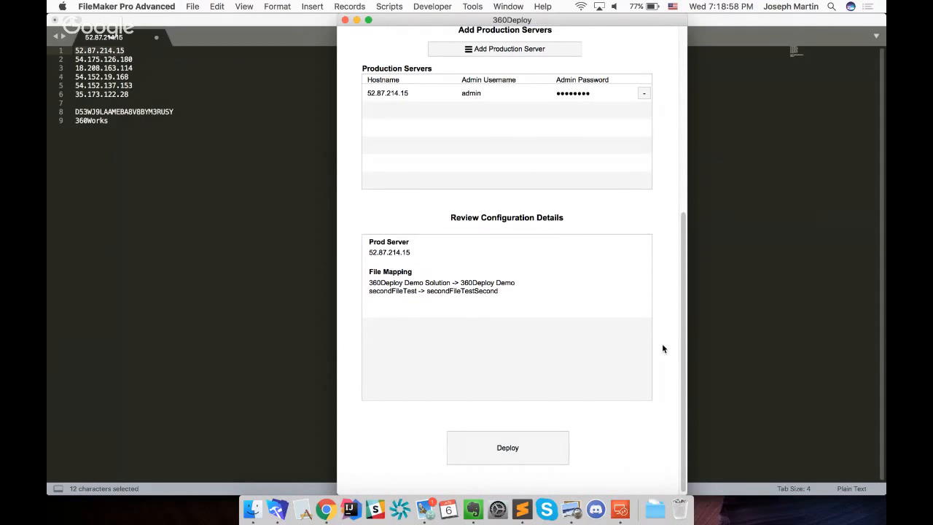
Open the deployment confirmation to view its Schedule option, and cancel the deployment
left_click(535, 450)
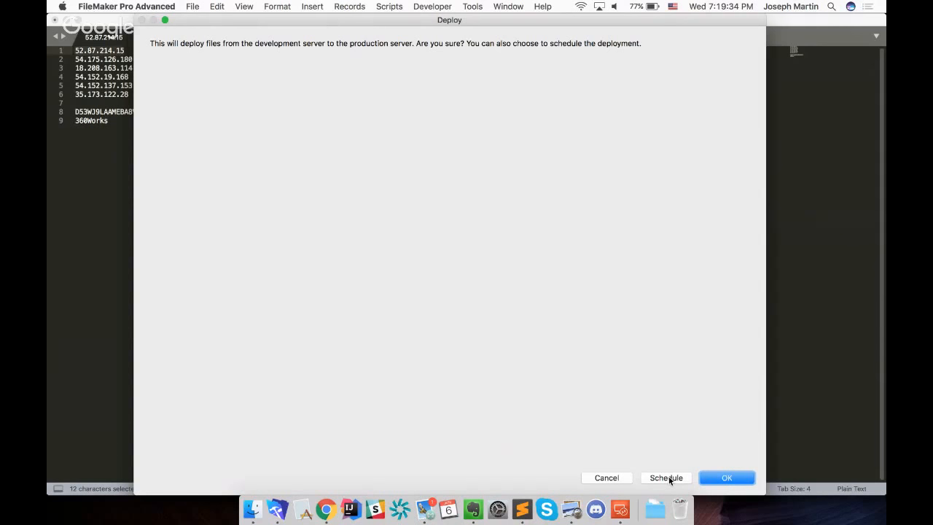
left_click(623, 479)
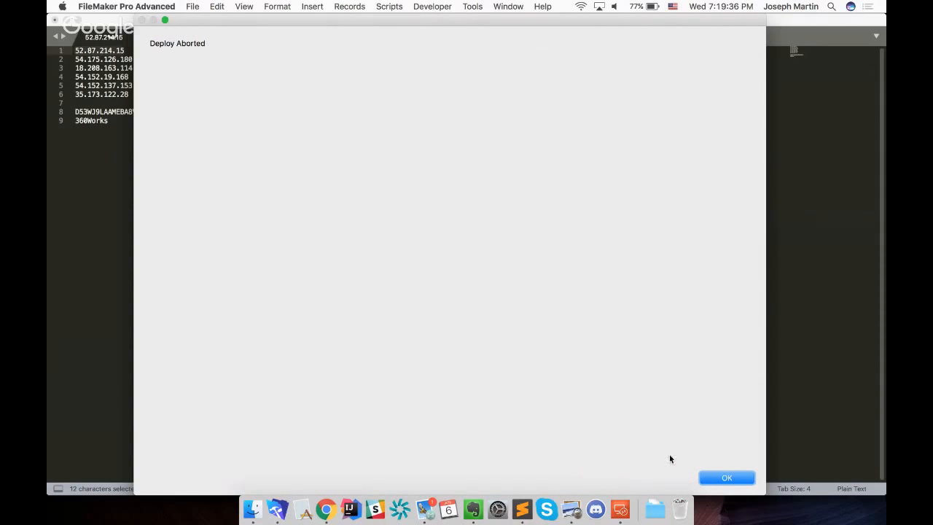
left_click(717, 475)
Deploy the dev files to the production server without scheduling, and proceed to the sign-ins for creating the clones
scroll(496, 411, "down", 3)
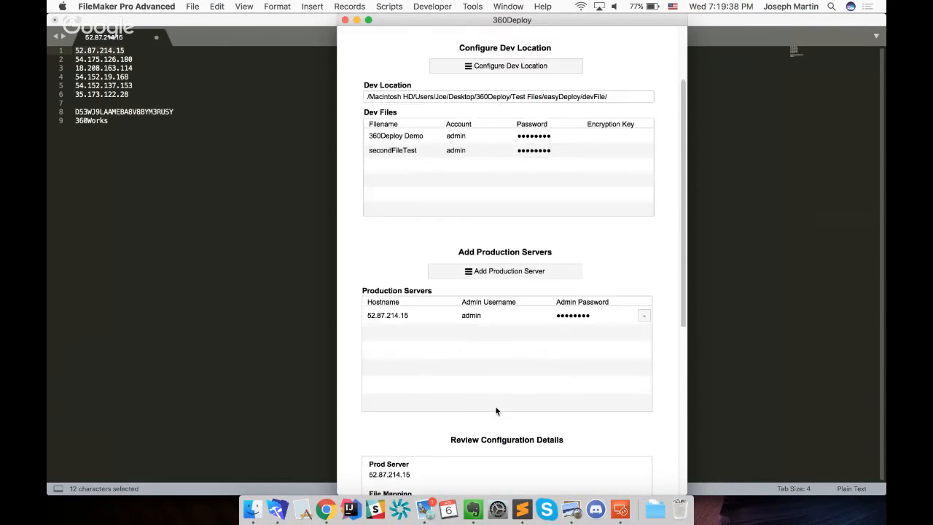
scroll(496, 411, "down", 3)
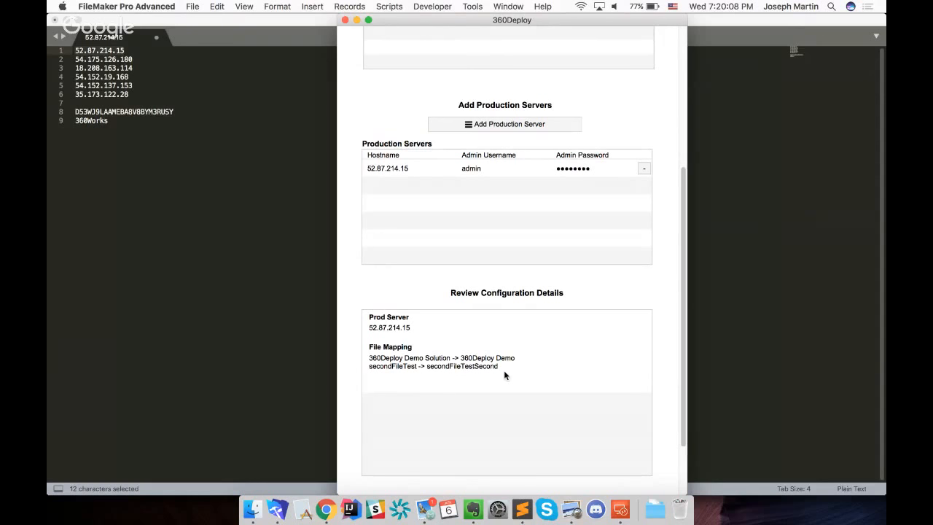
scroll(505, 376, "down", 5)
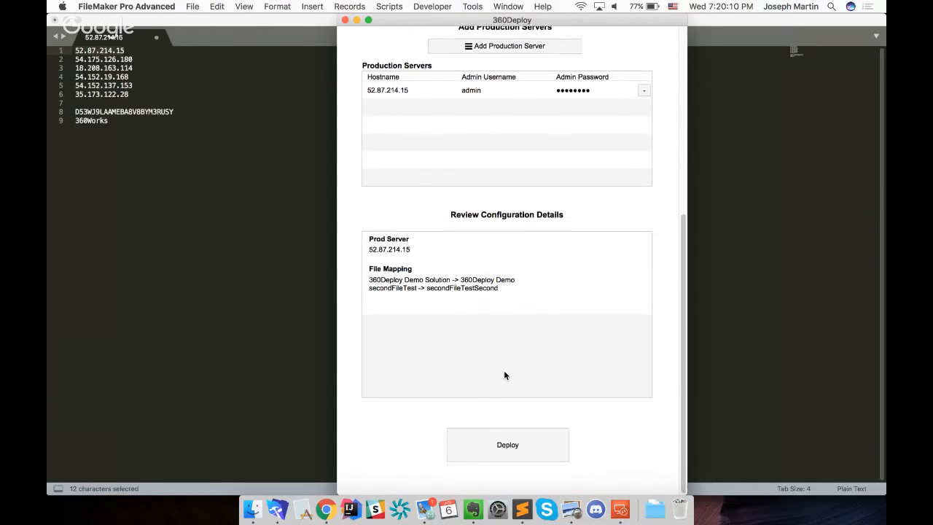
left_click(522, 446)
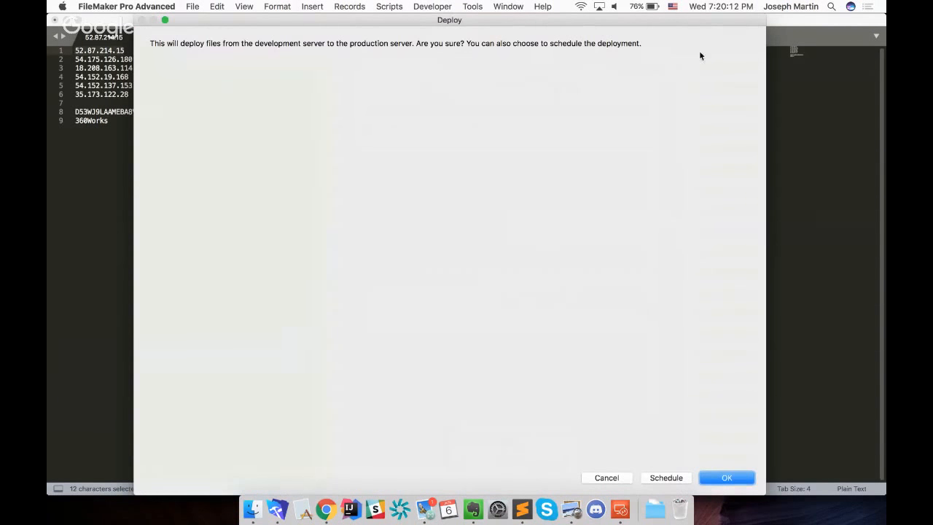
left_click(737, 475)
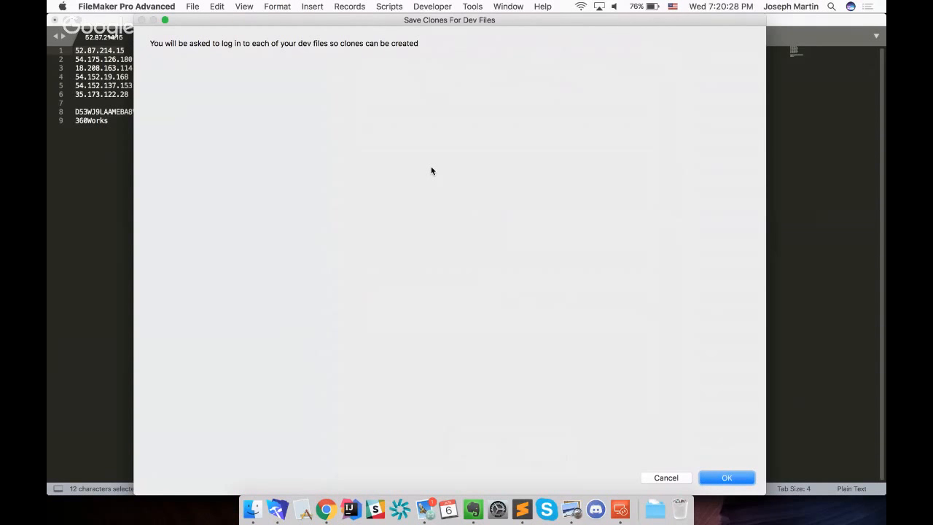
left_click(727, 478)
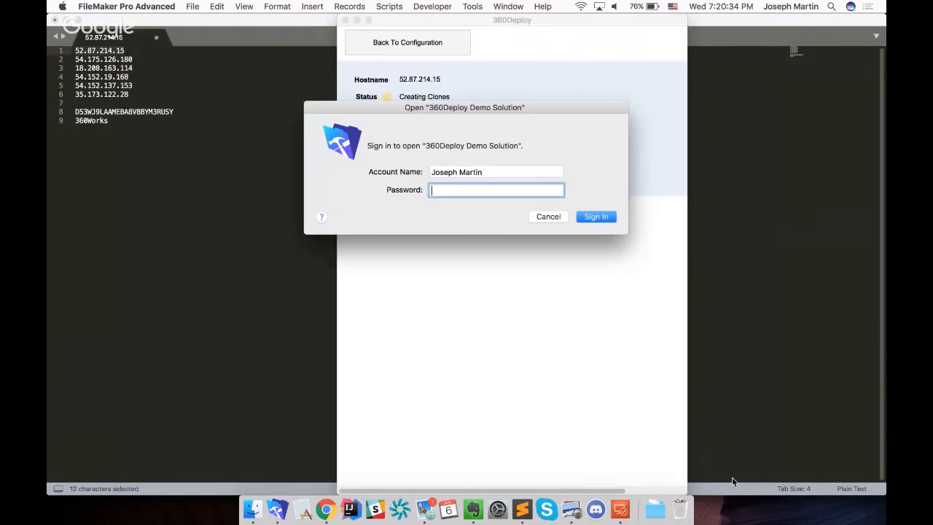
Sign in to 360Deploy Demo Solution with the account name admin and the account password
type("admin")
key("Tab")
type("•••••••••")
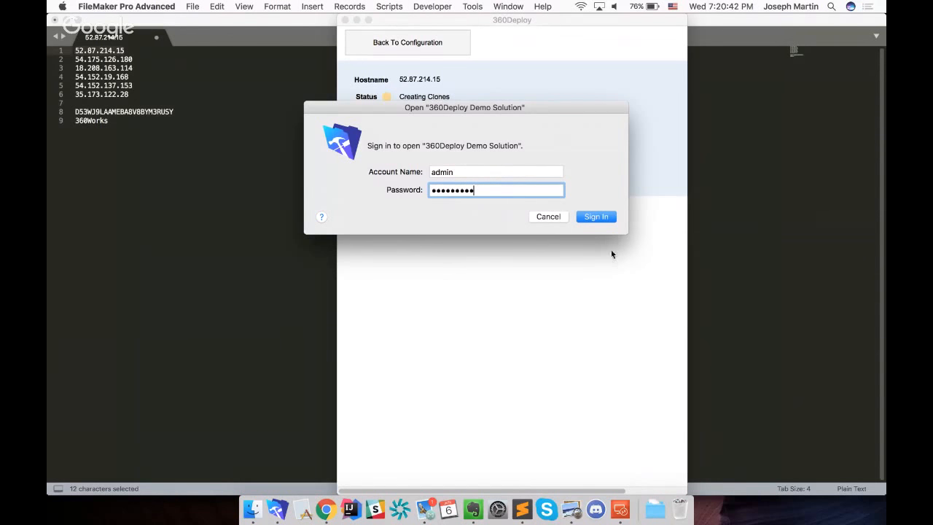
left_click(600, 218)
Sign in to secondFileTest as admin with the account password to let the first deployment run
key("shift+Tab")
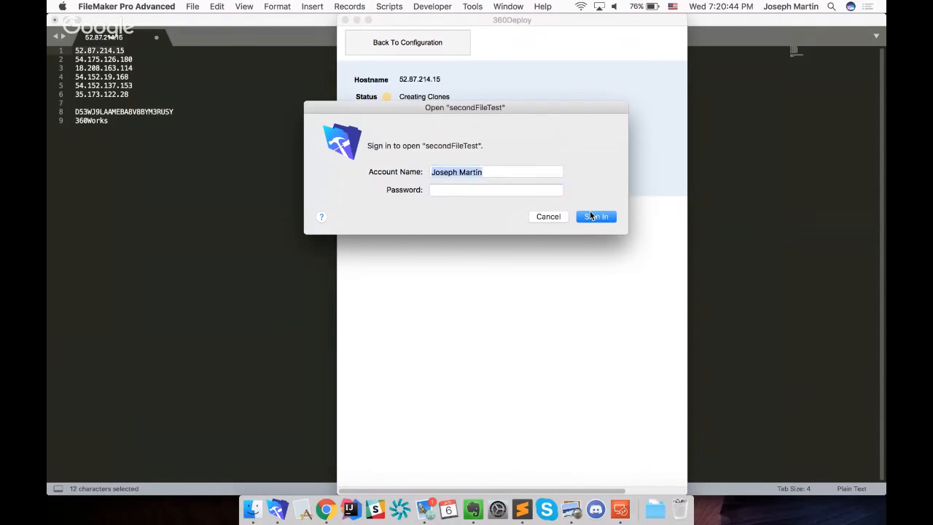
type("admin")
key("Tab")
type("•••••••••")
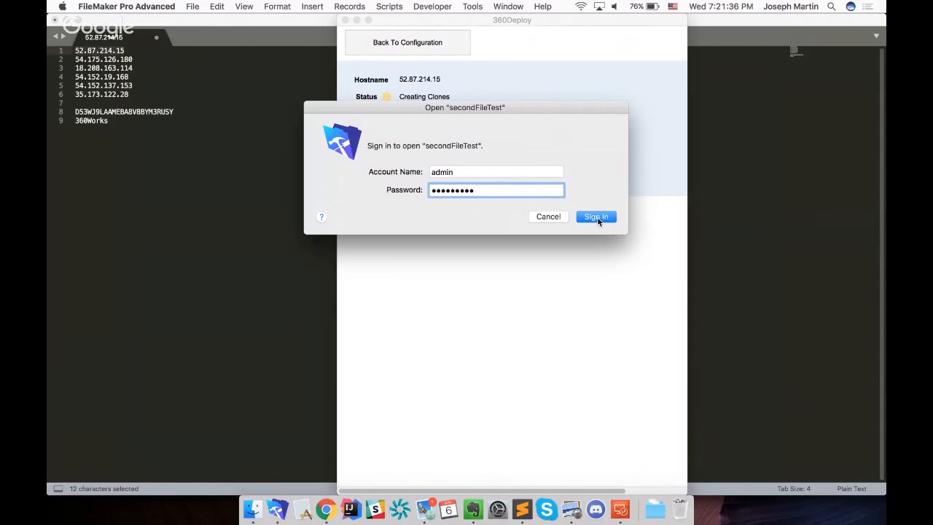
left_click(597, 217)
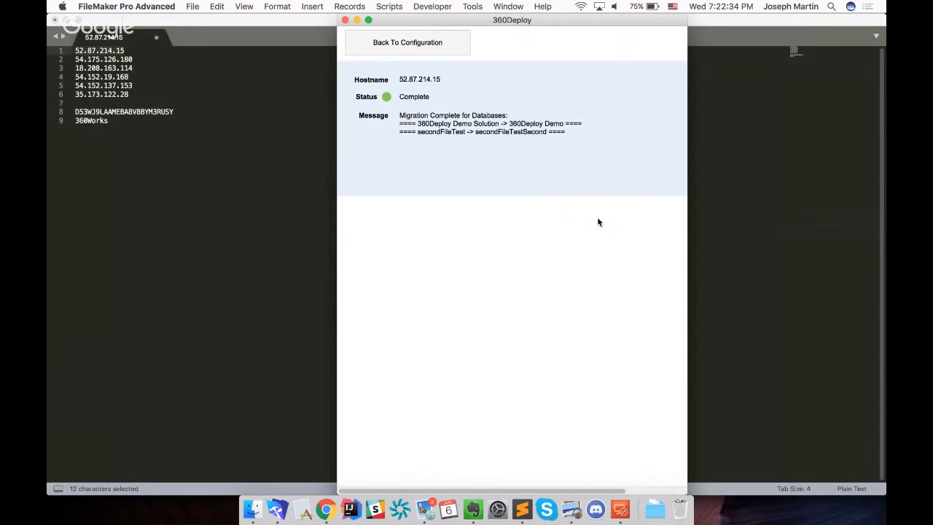
Return to the configuration and deploy the same dev files to the production server a second time, proceeding to the clone sign-ins
left_click(406, 43)
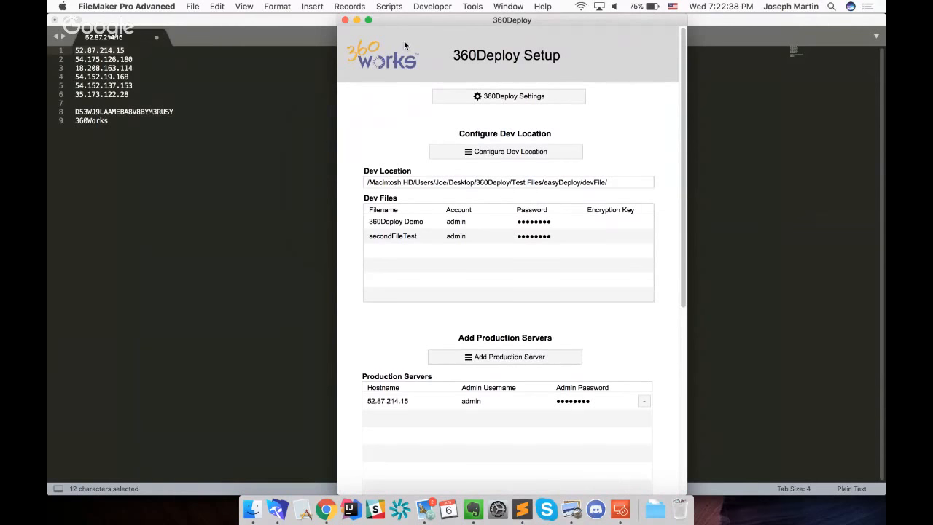
scroll(660, 337, "down", 5)
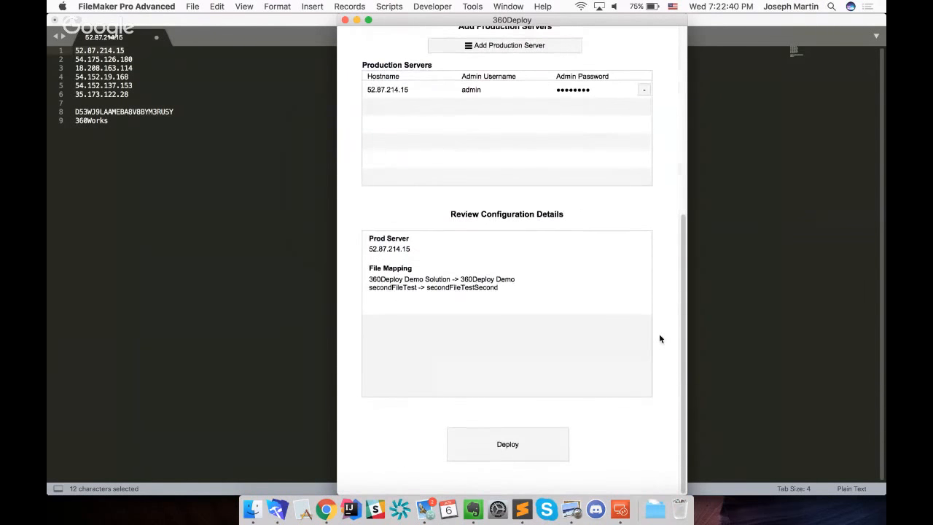
left_click(530, 446)
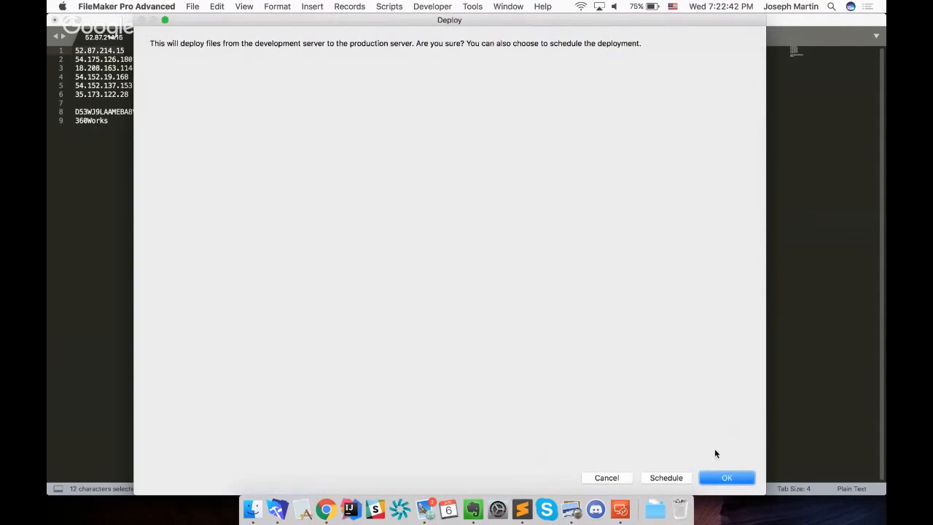
left_click(729, 477)
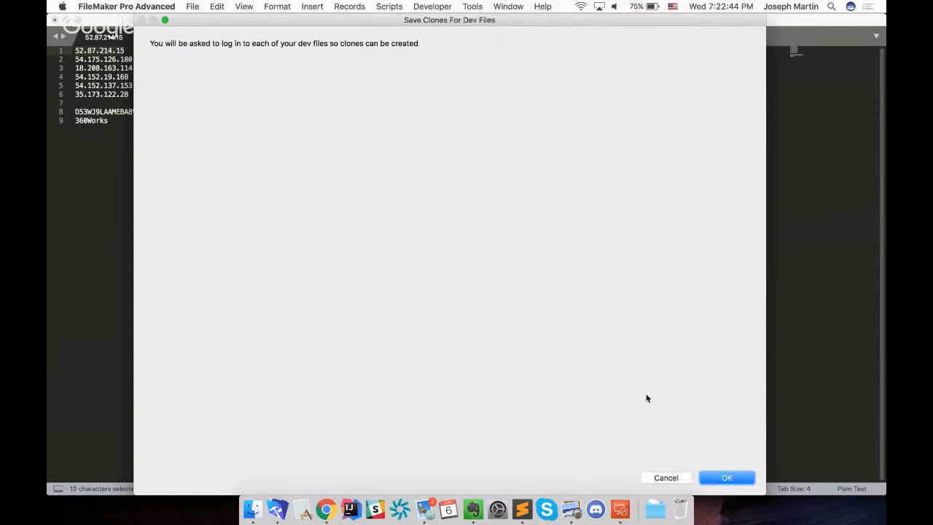
left_click(736, 480)
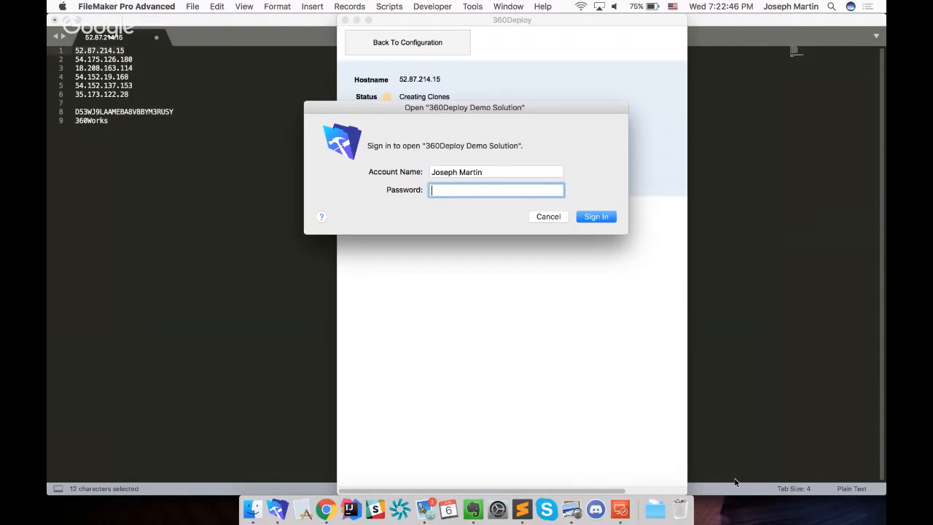
Sign in to 360Deploy Demo Solution for the second deployment, entering admin as account name and the account password
type("admin")
key("Tab")
type("admin")
key("Return")
Sign in to secondFileTest for the second deployment with the account name admin and the account password
type("admin")
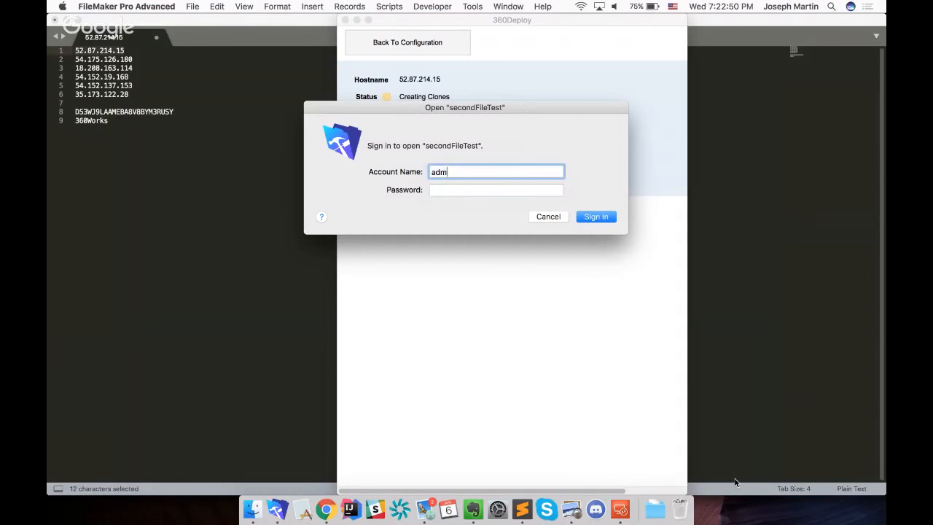
key("Tab")
type("a•••••••••")
key("Return")
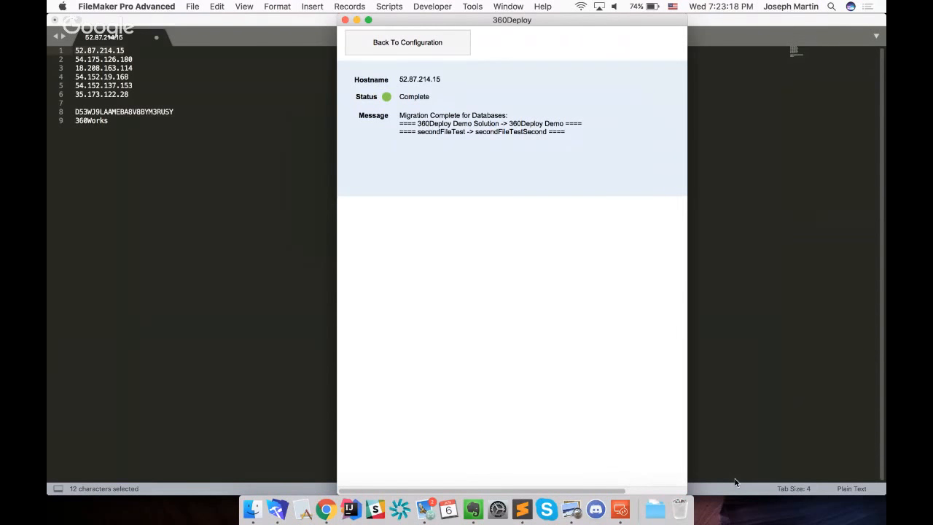
Switch to Mail and examine the 7:22 PM 360Deploy Report, checking the secondFileTest entry and the migration summary for 360Deploy Demo Solution
left_click(425, 513)
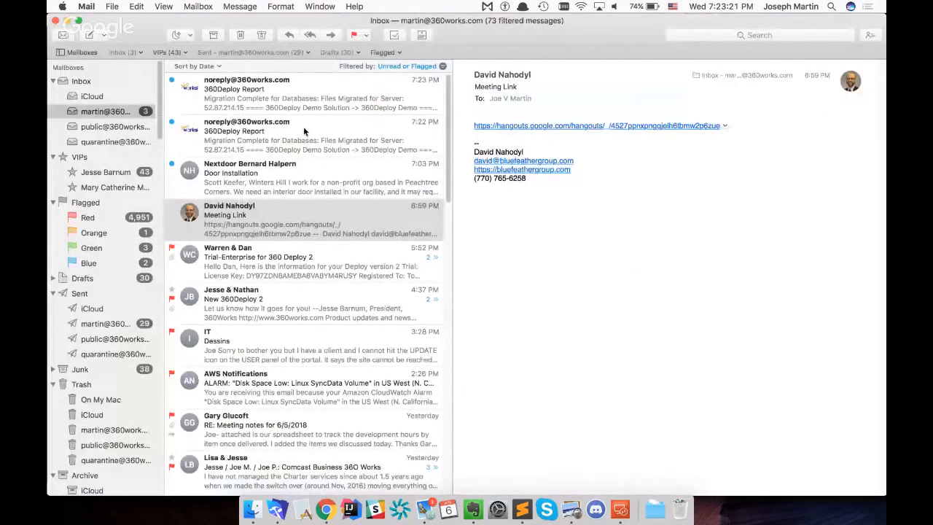
left_click(303, 128)
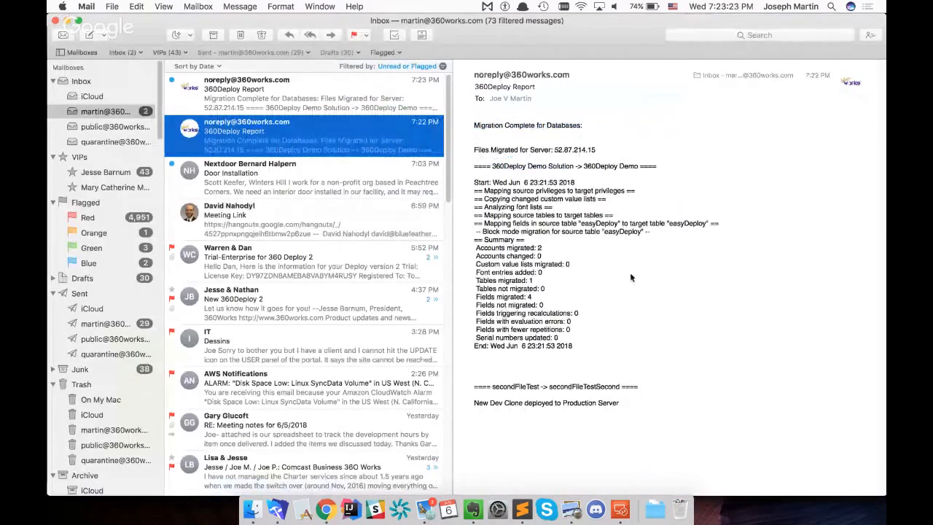
left_click_drag(637, 411, 465, 382)
left_click(645, 411)
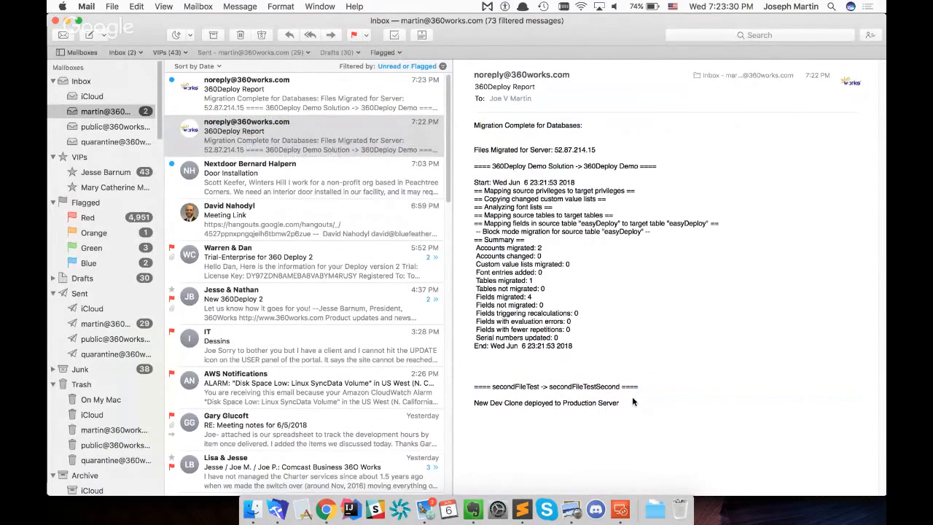
double_click(565, 388)
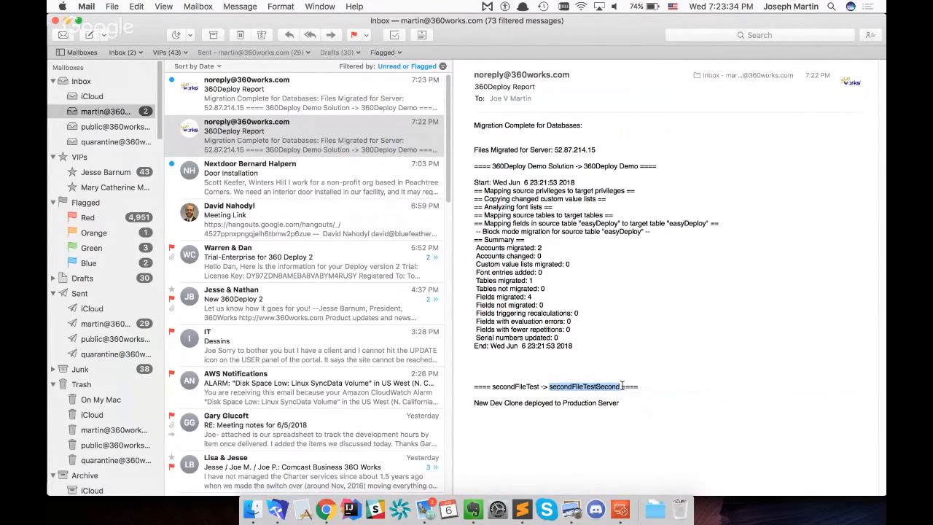
left_click_drag(587, 345, 457, 170)
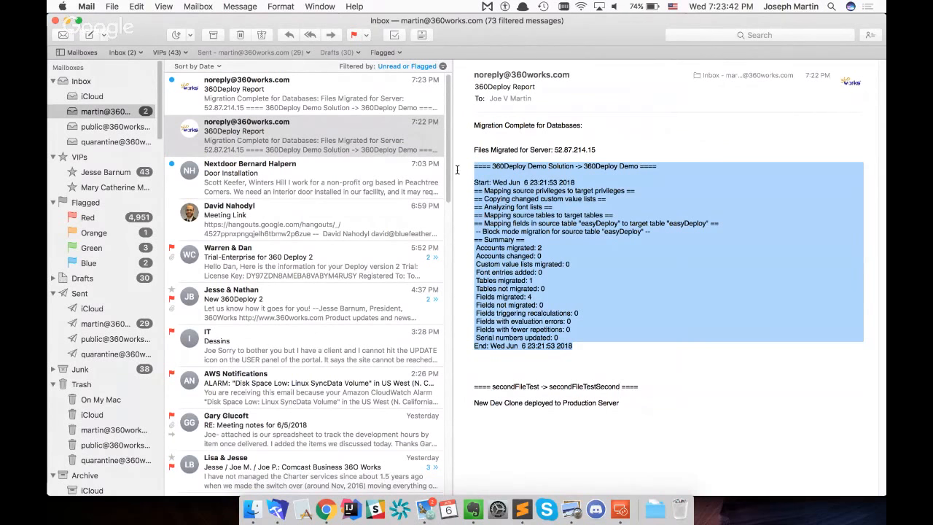
left_click(586, 350)
left_click_drag(589, 345, 521, 288)
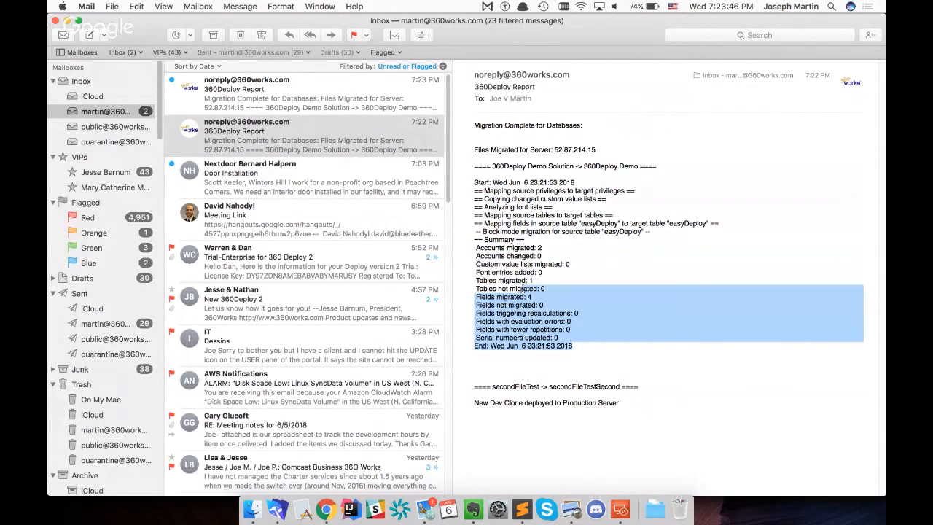
left_click(591, 354)
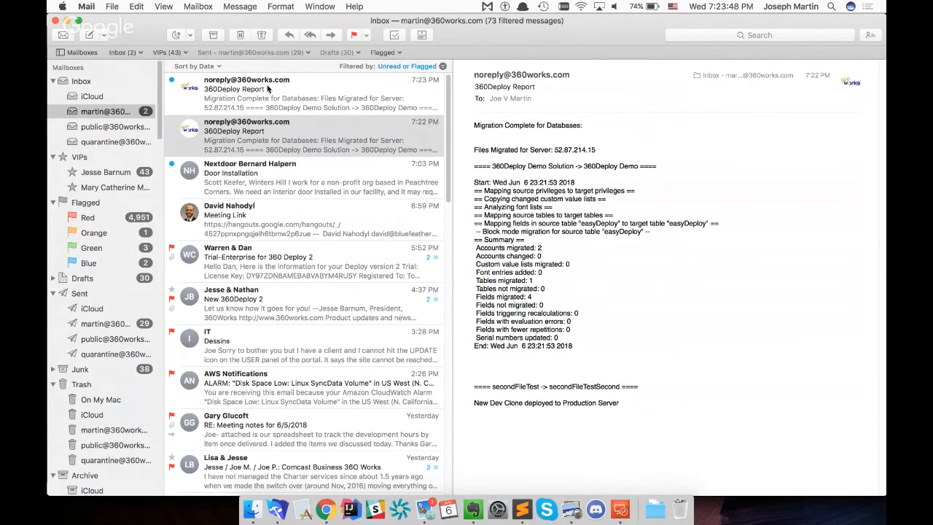
Open the 7:23 PM 360Deploy Report and examine the migration details for both databases
left_click(301, 93)
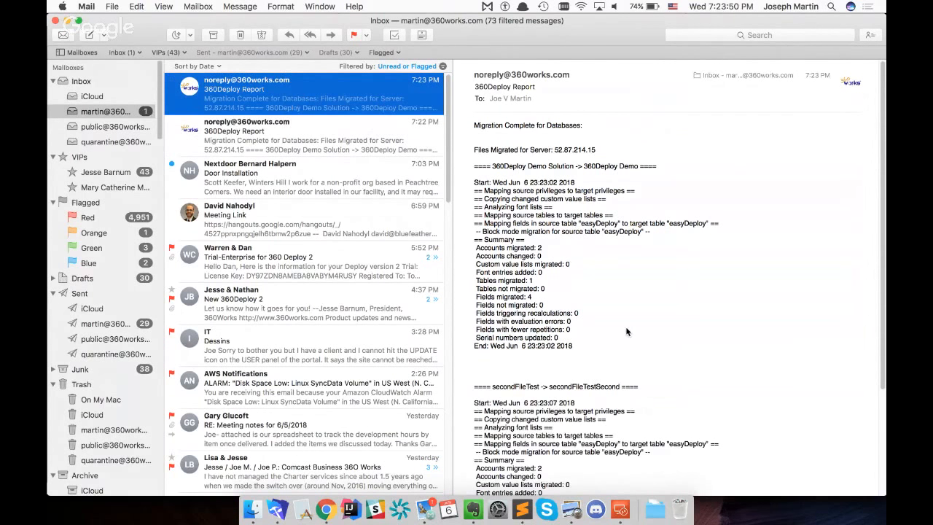
scroll(626, 332, "down", 3)
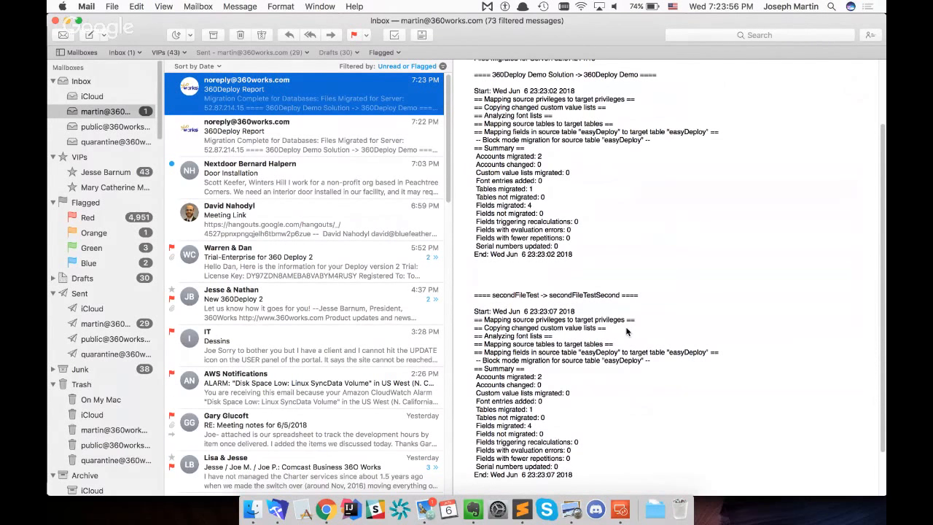
Switch to FileMaker Pro Advanced and return from the deployment status to the 360Deploy configuration
scroll(626, 331, "up", 5)
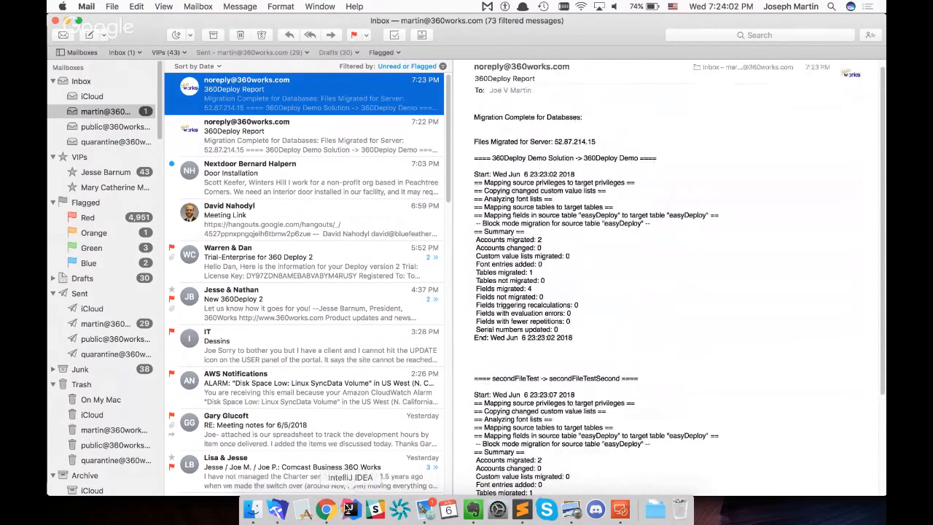
left_click(275, 509)
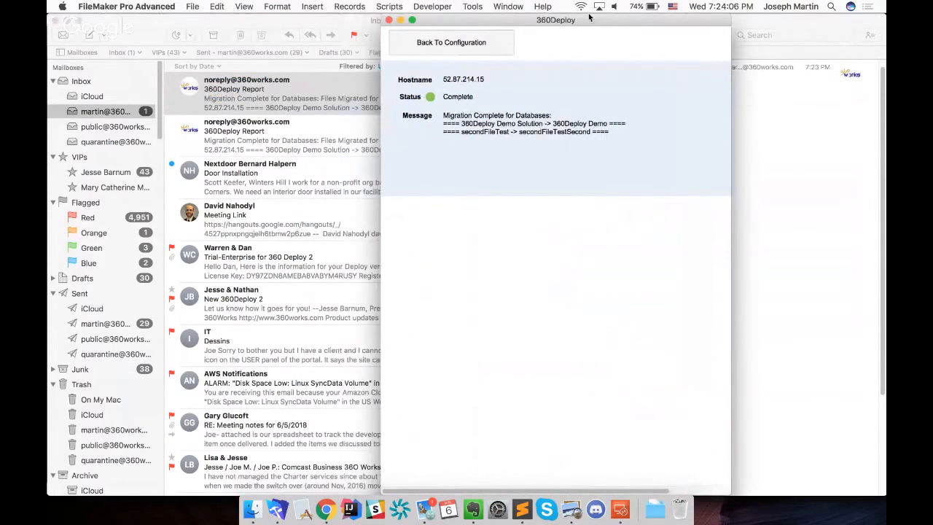
left_click(450, 42)
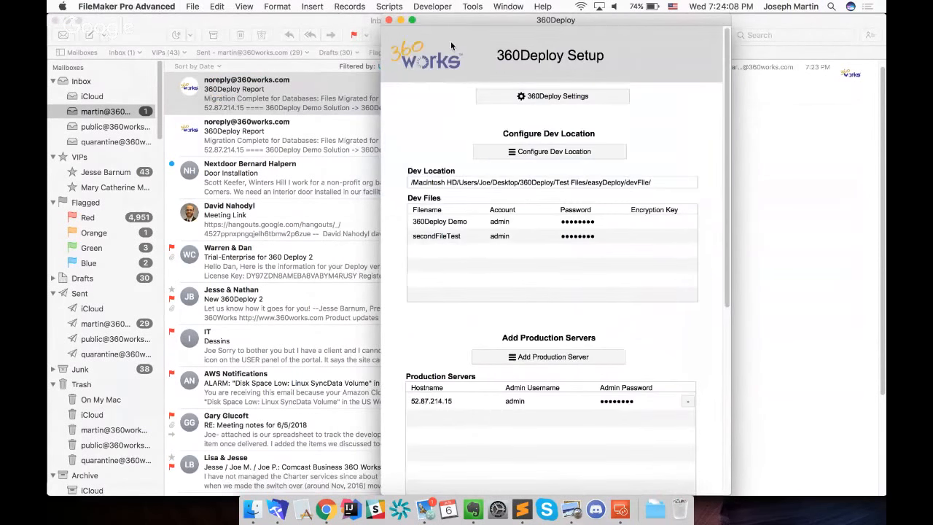
scroll(666, 360, "down", 5)
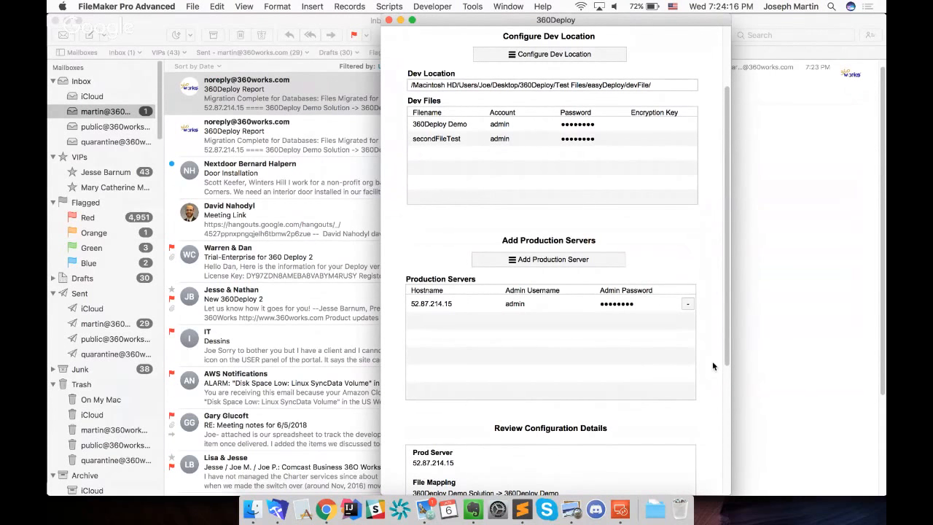
Start adding a second production server with admin as adminUsername and the server's admin password
left_click(591, 259)
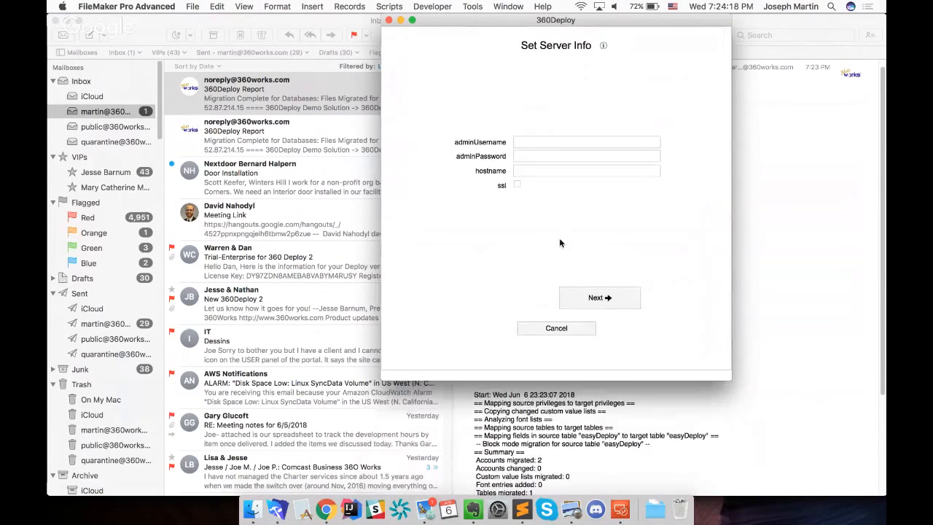
left_click(553, 143)
type("admin")
key("Tab")
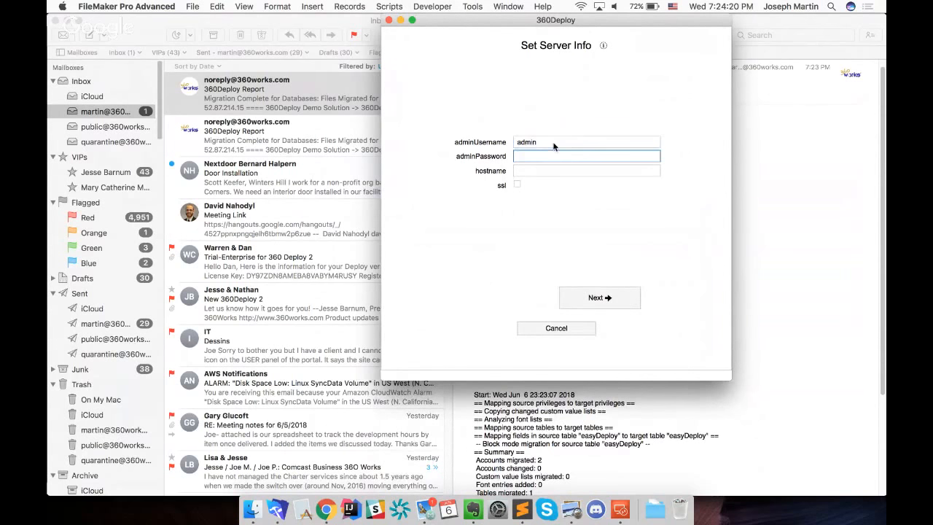
type("*********")
key("Tab")
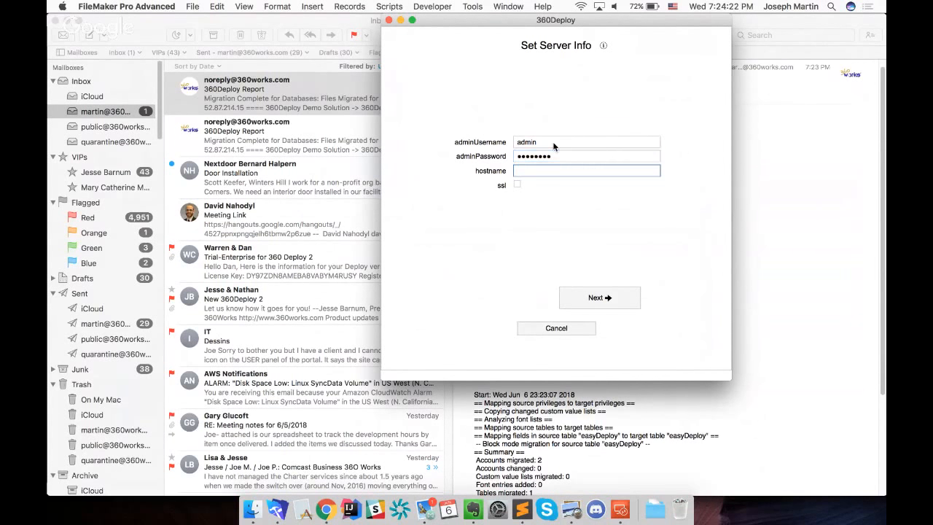
Copy 54.175.126.180 from the Sublime Text address list, set it as the new server's hostname and submit the server info
left_click(521, 509)
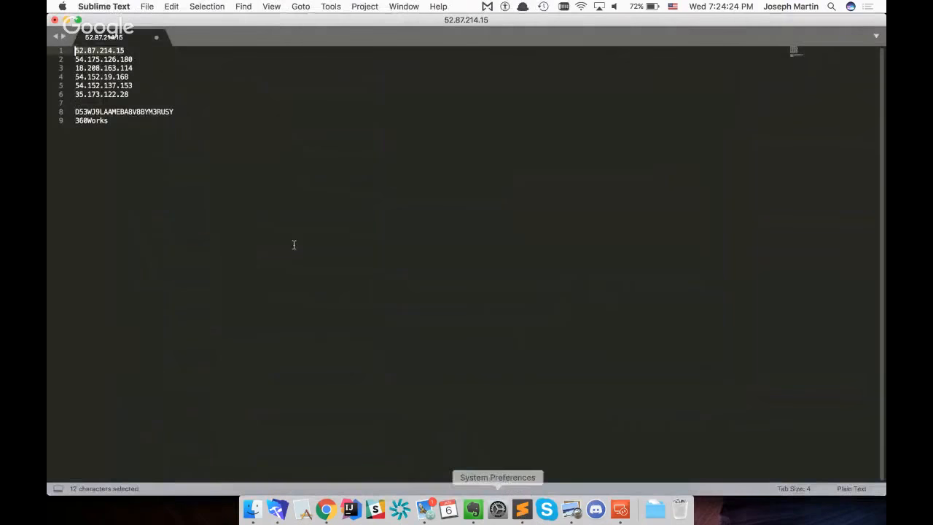
left_click(163, 59)
key("super+shift+Left")
key("super+c")
key("super+Tab")
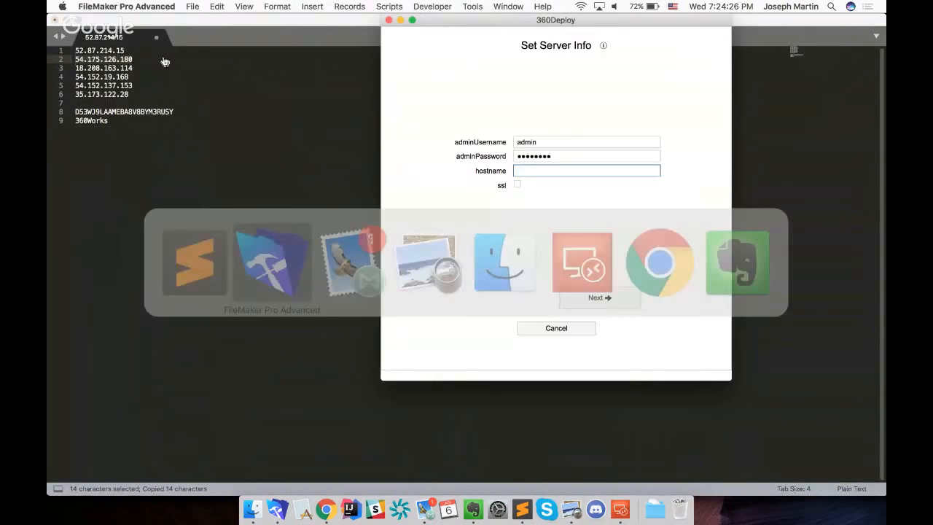
key("super+v")
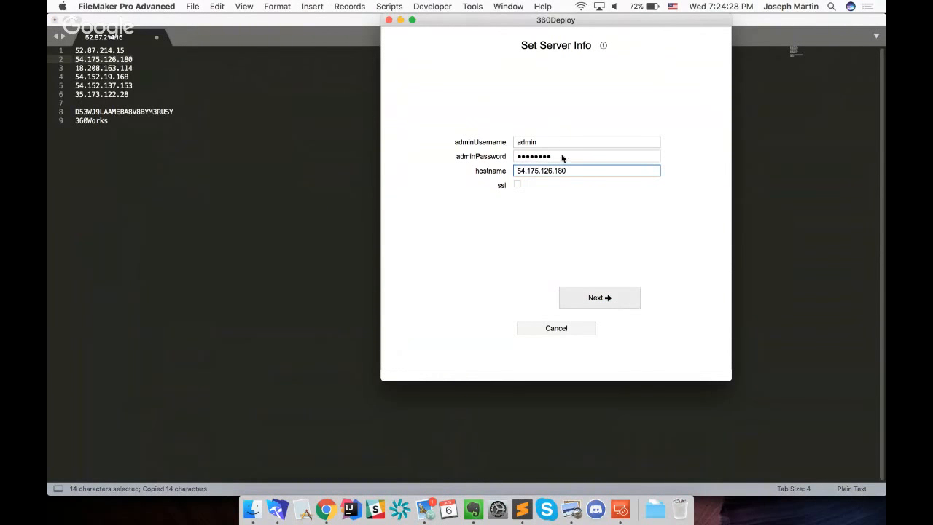
key("Return")
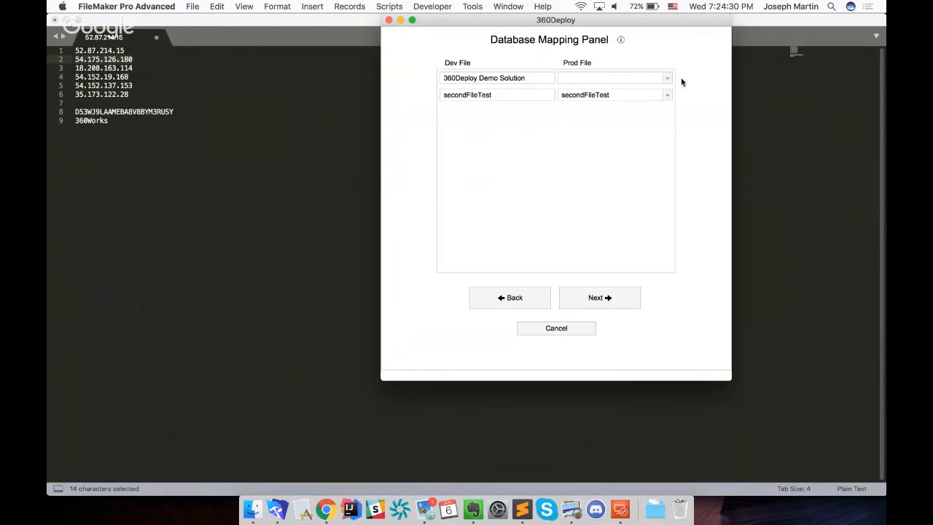
Map 360Deploy Demo Solution to 360Deploy Demo for server 54.175.126.180 and accept the same accounts and encryption keys as Dev
left_click(668, 78)
left_click(599, 187)
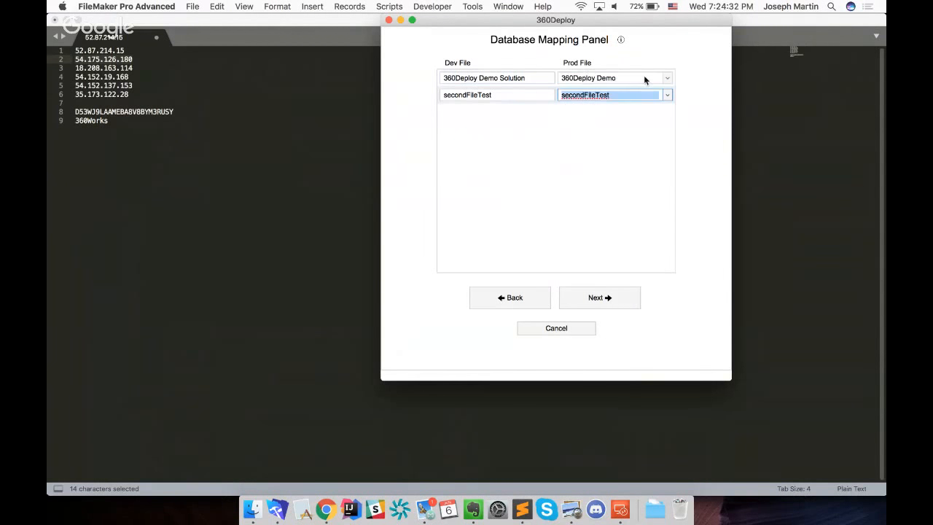
left_click(622, 94)
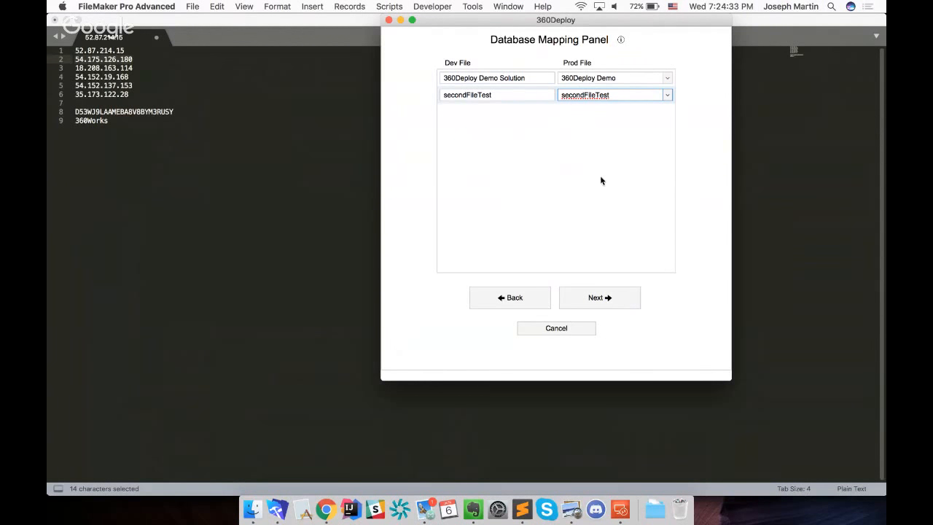
left_click(609, 301)
left_click(600, 297)
left_click(600, 297)
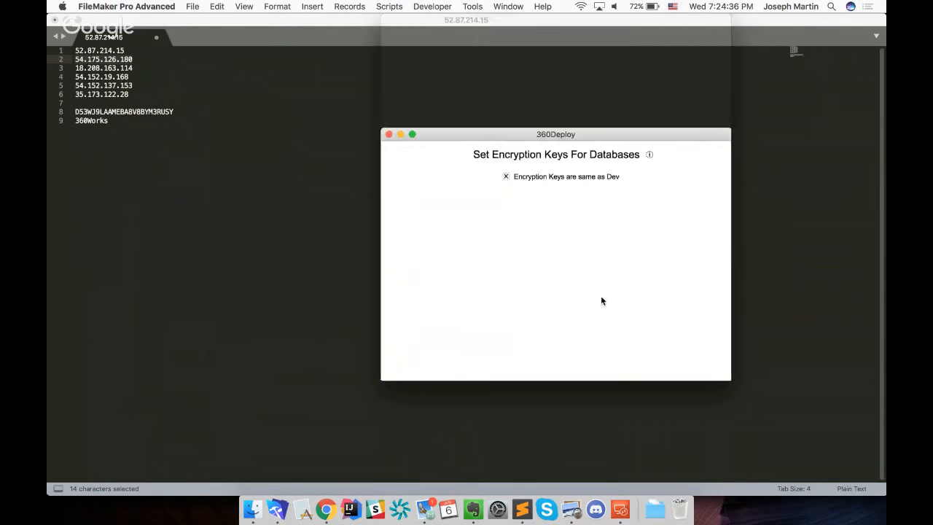
Fill in a third production server's credentials with admin as adminUsername and the server's admin password
left_click(534, 144)
type("admin")
key("Tab")
type("••••••••")
key("Tab")
key("shift+Tab")
type("•••••••")
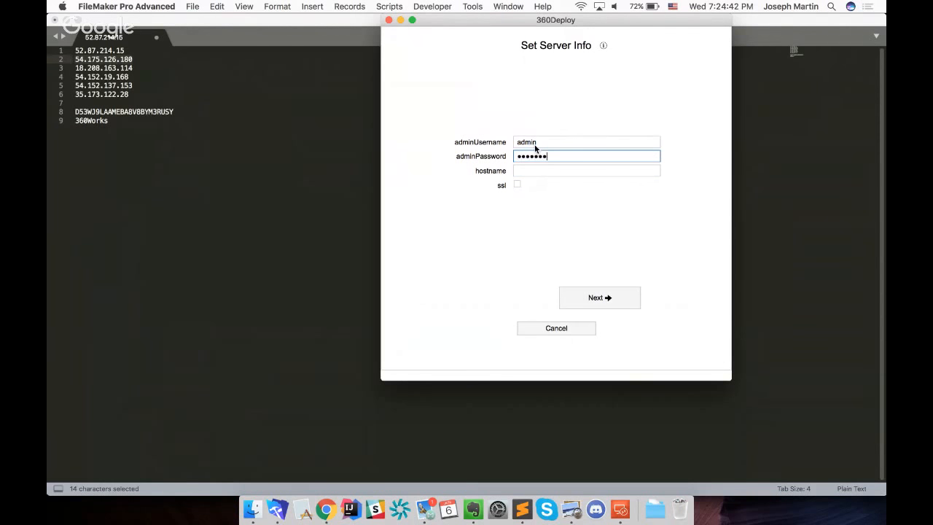
key("super+a")
type("••••••••")
key("Tab")
Copy 18.208.163.114 from the Sublime Text list into the third server's hostname and continue to the database mapping
key("super+Tab")
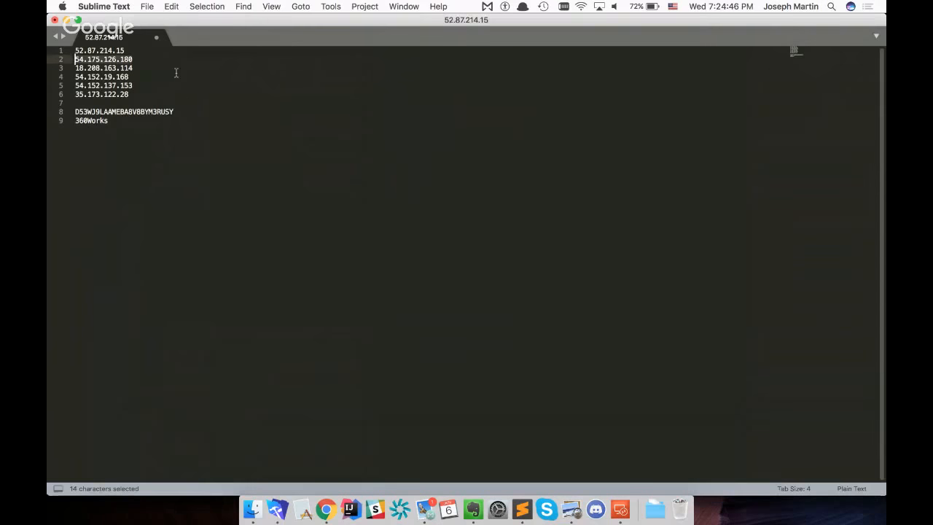
left_click(165, 67)
key("shift+super+Left")
key("super+c")
key("super+Tab")
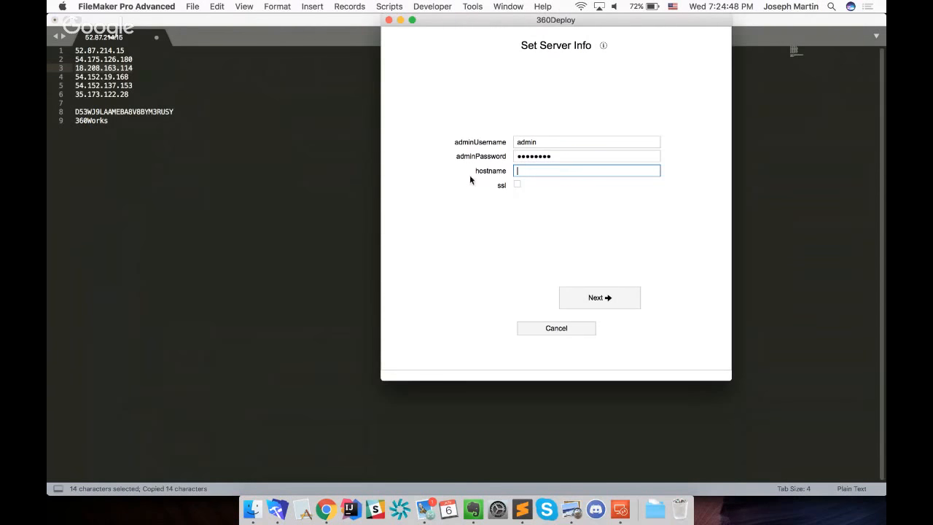
key("super+v")
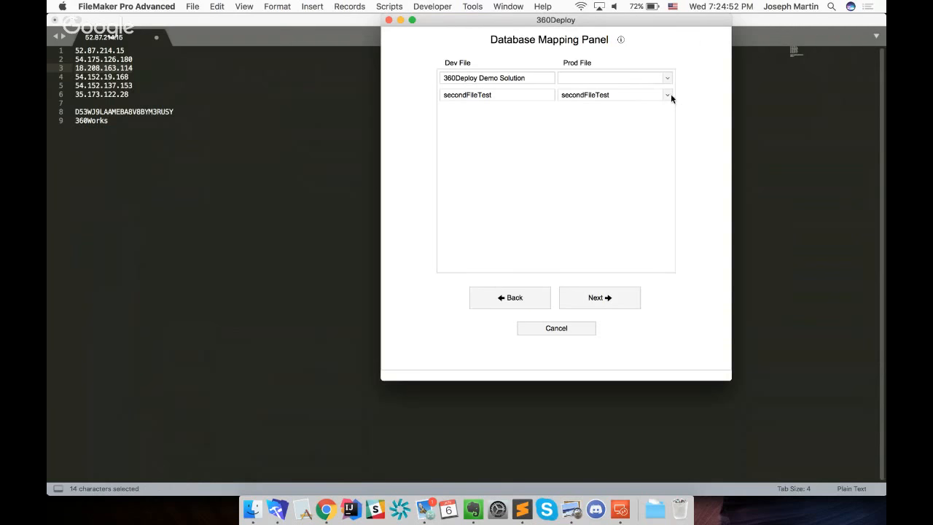
Map 360Deploy Demo Solution to 360Deploy Demo for server 18.208.163.114 and finish adding it with the Dev accounts and encryption keys
left_click(666, 80)
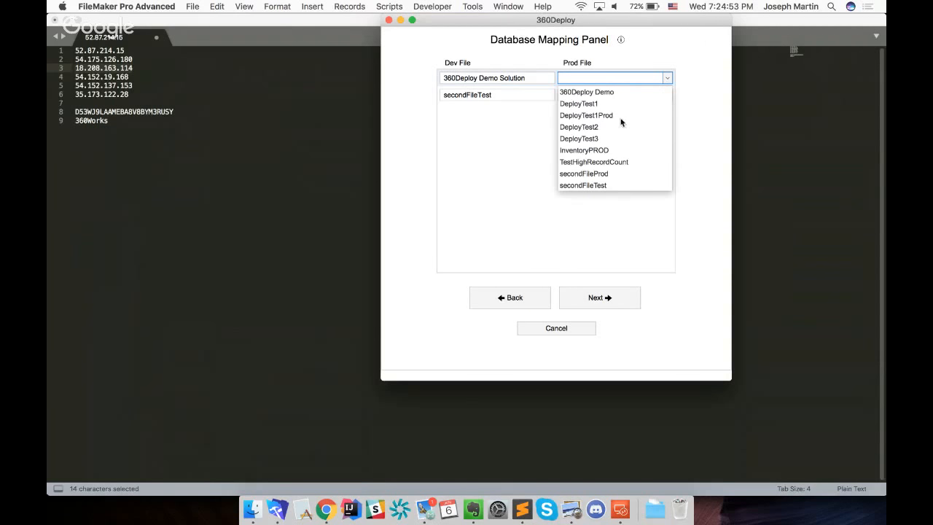
left_click(589, 93)
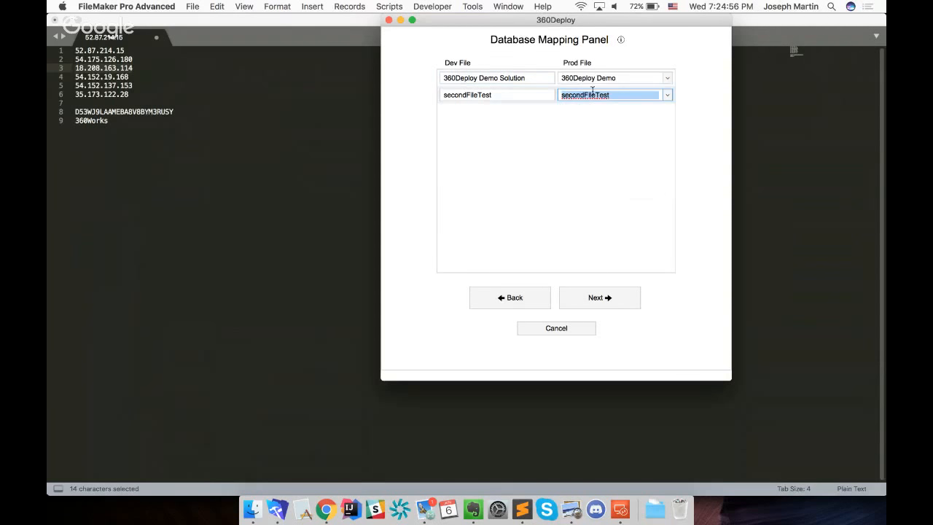
left_click(611, 300)
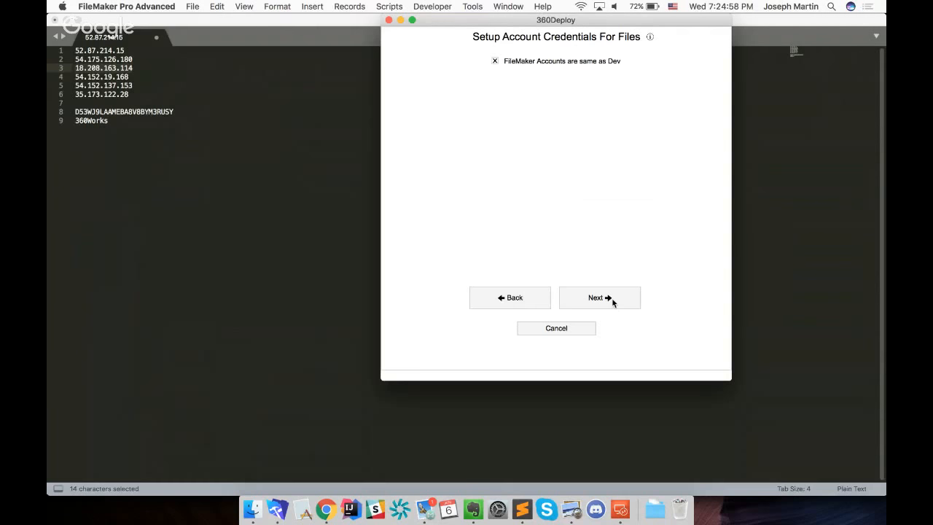
left_click(611, 299)
left_click(611, 298)
scroll(642, 348, "down", 2)
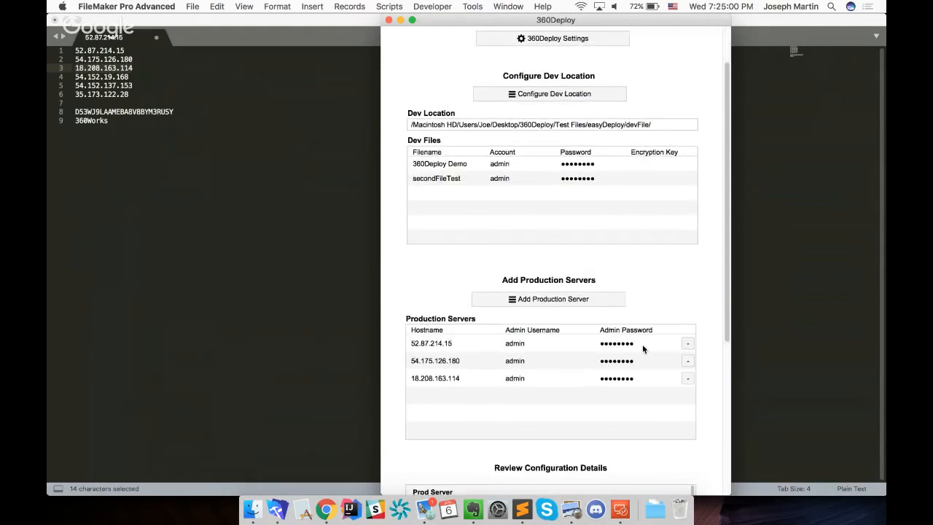
Start adding a fourth production server and copy the address 54.152.19.168 from the Sublime Text list
left_click(581, 299)
left_click(115, 78)
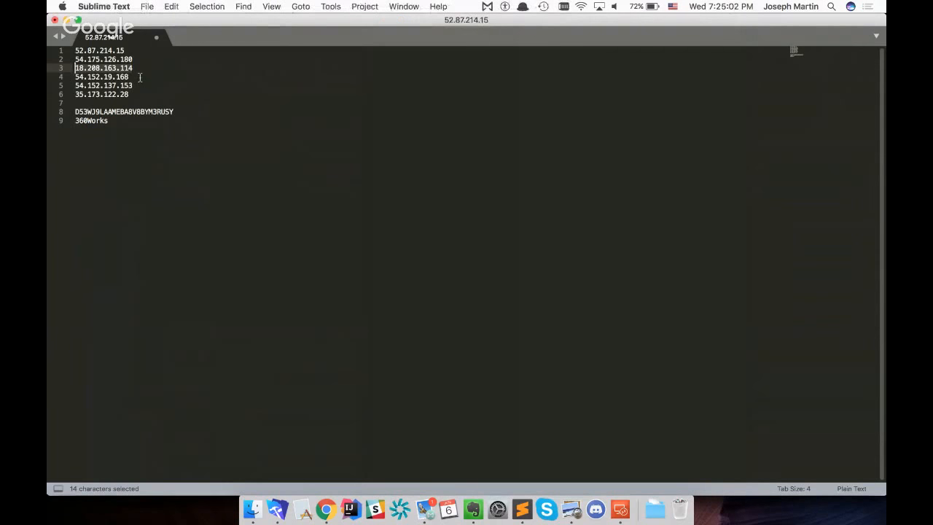
key("super+shift+Left")
key("super+c")
left_click(140, 77)
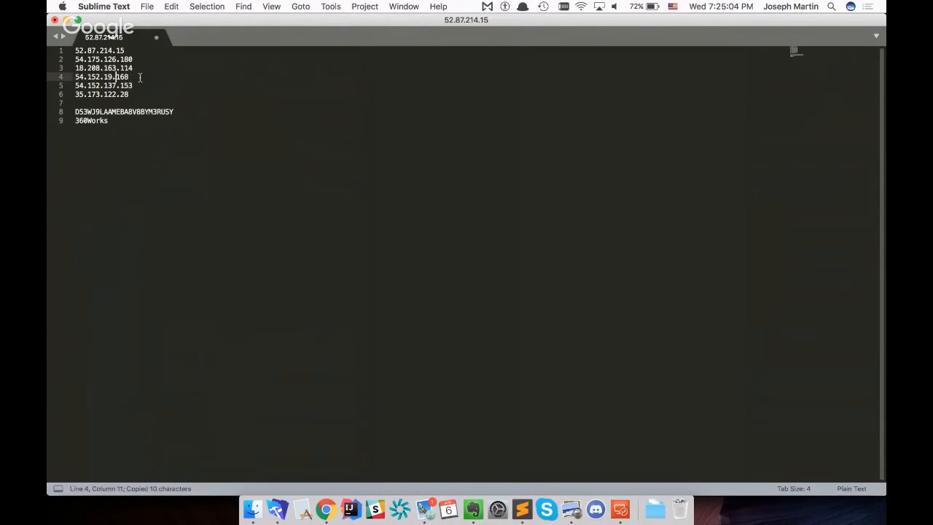
key("super+shift+Left")
key("super+Tab")
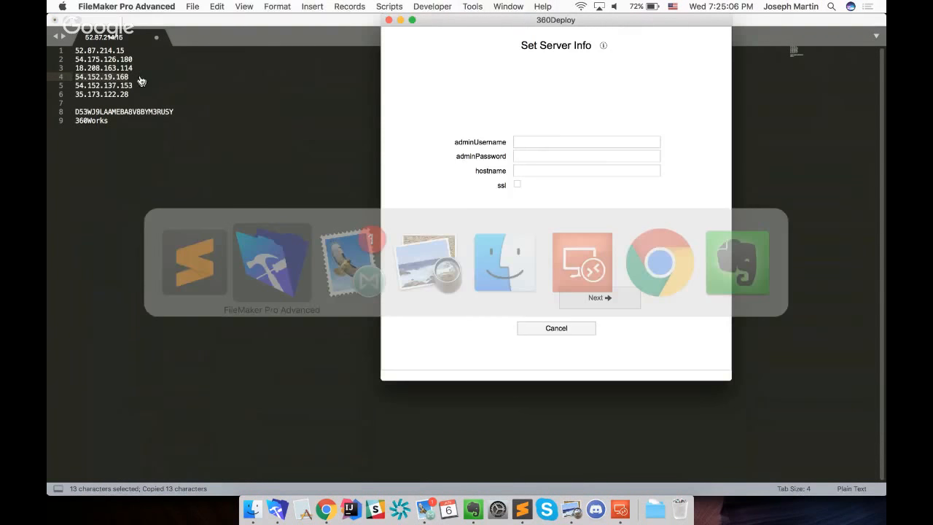
Submit the fourth server's info with adminUsername admin, the admin password and hostname 54.152.19.168
left_click(552, 141)
type("admin")
key("Tab")
type("•••••••••")
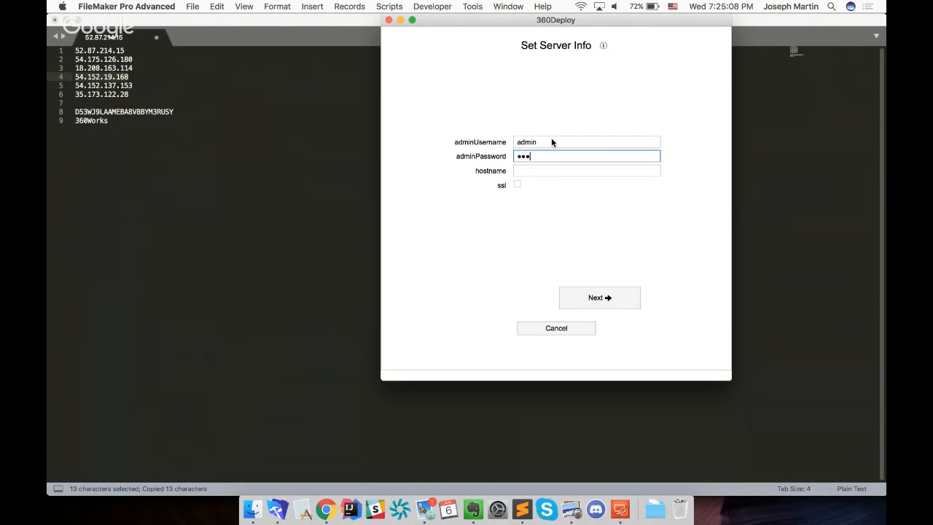
key("Tab")
key("super+v")
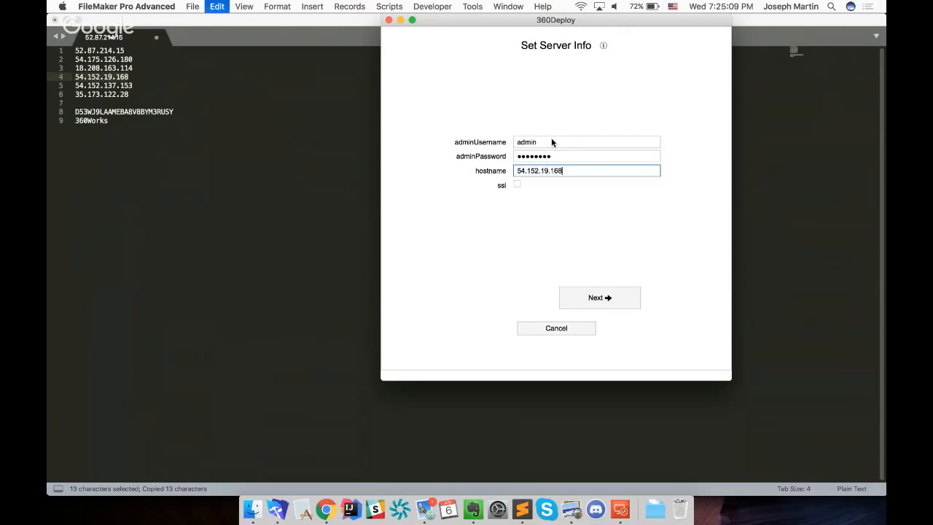
left_click(601, 301)
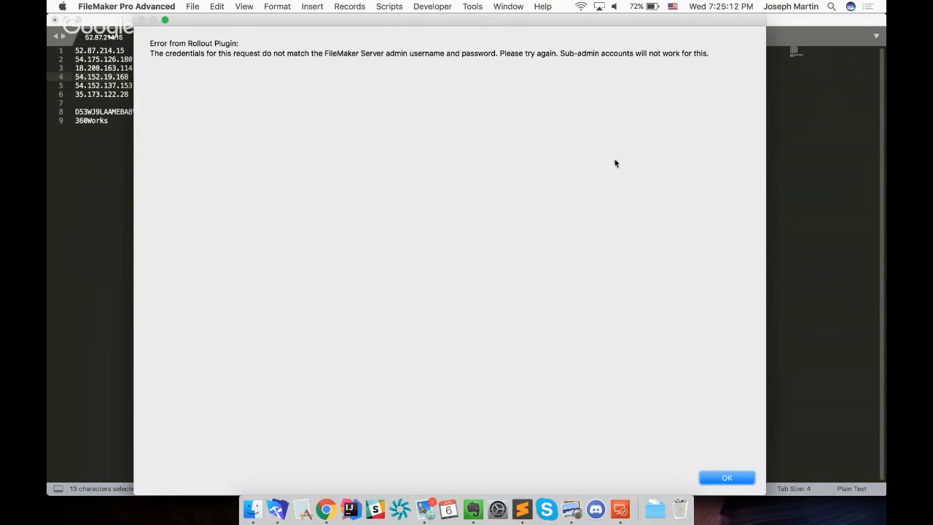
Dismiss the credentials error, re-enter the admin password for server 54.152.19.168 and resubmit the server info
left_click(736, 477)
double_click(578, 155)
type("******")
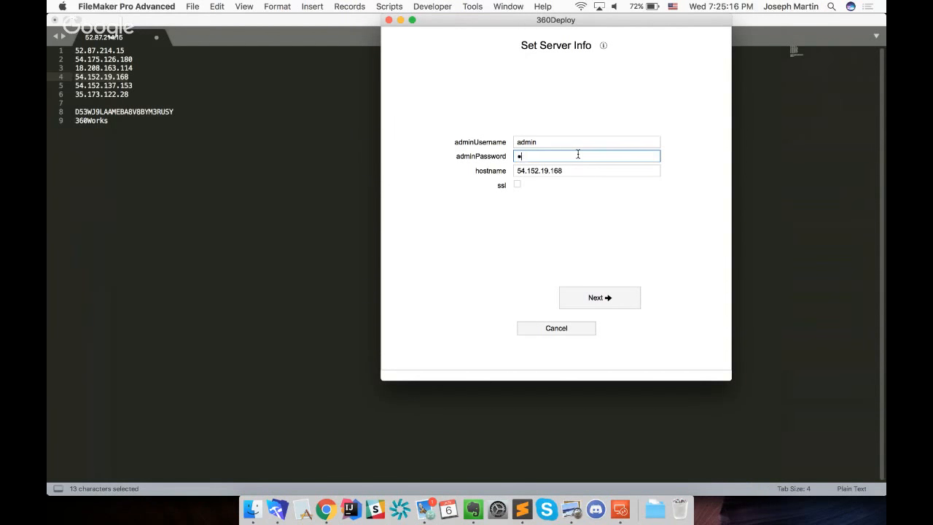
type("***")
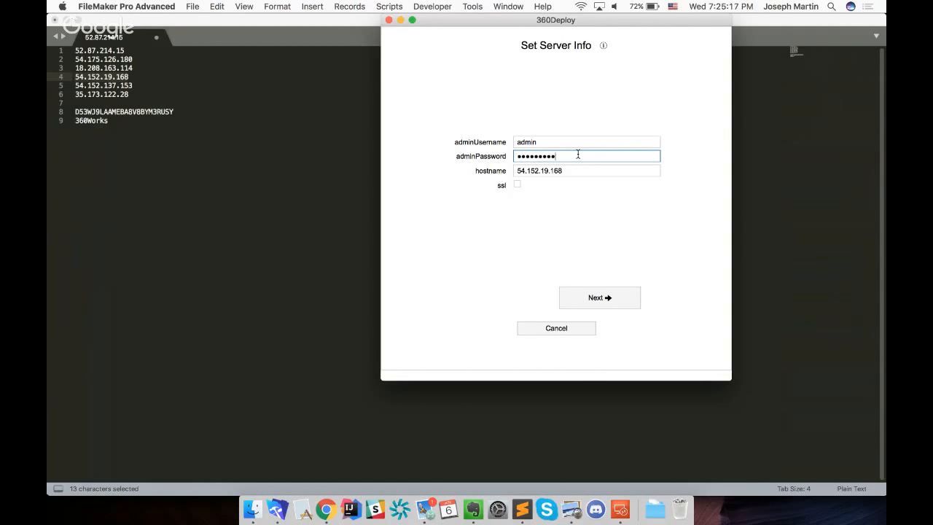
left_click(622, 300)
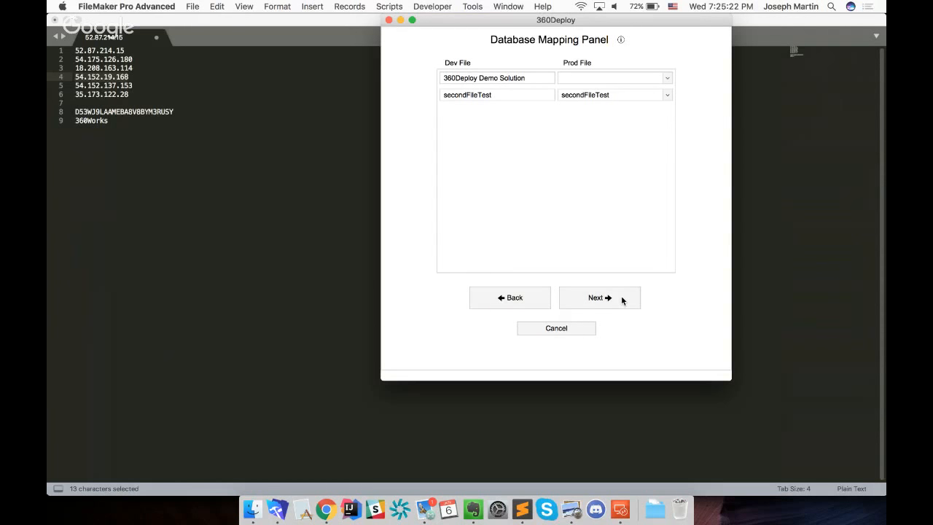
Map 360Deploy Demo Solution to 360Deploy Demo for server 54.152.19.168 and finish adding it with the Dev accounts and encryption keys
left_click(667, 78)
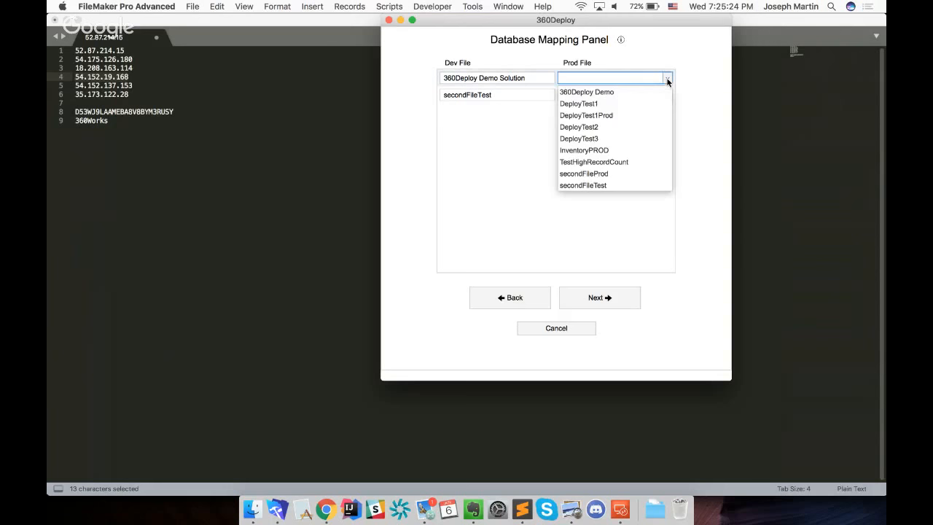
left_click(611, 93)
left_click(610, 298)
left_click(610, 298)
left_click(610, 298)
scroll(625, 379, "down", 3)
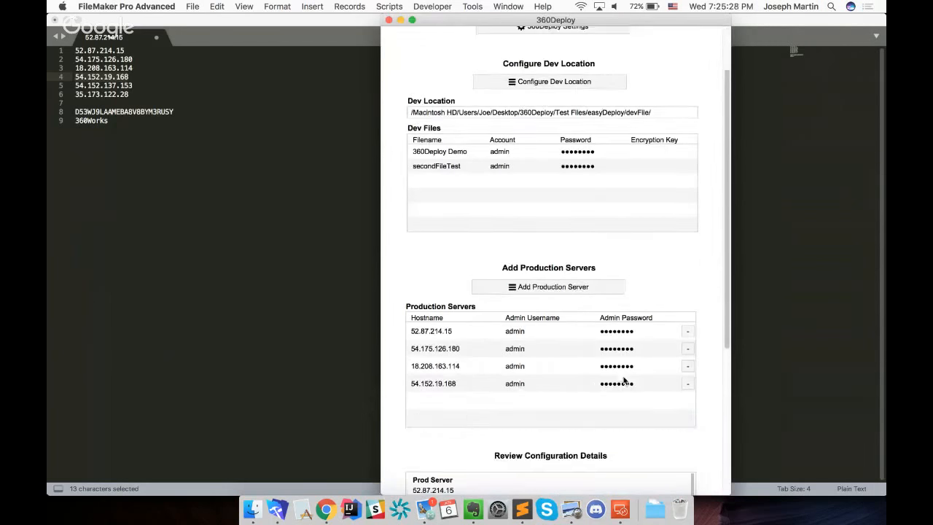
Start adding a fifth production server, entering adminUsername admin and the admin password in the server info
left_click(552, 284)
left_click(535, 142)
type("admin")
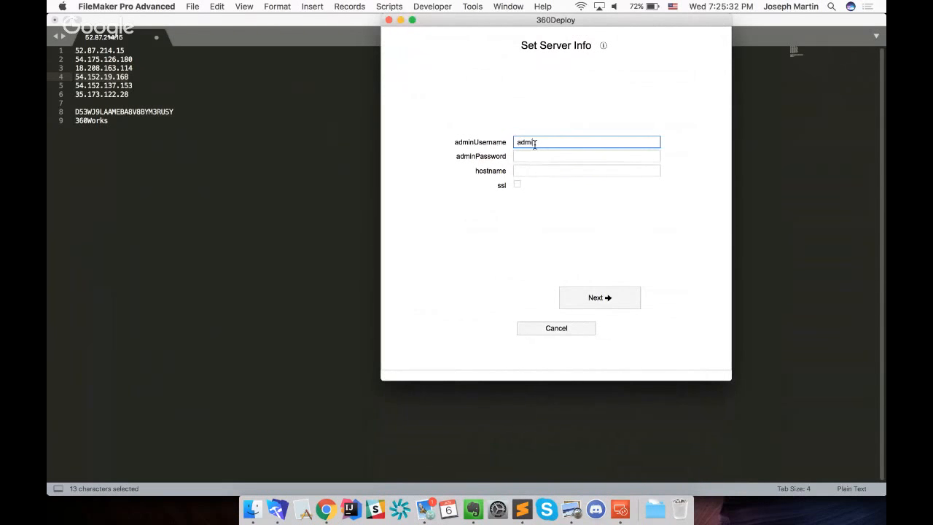
key("Tab")
type("password")
key("super+a")
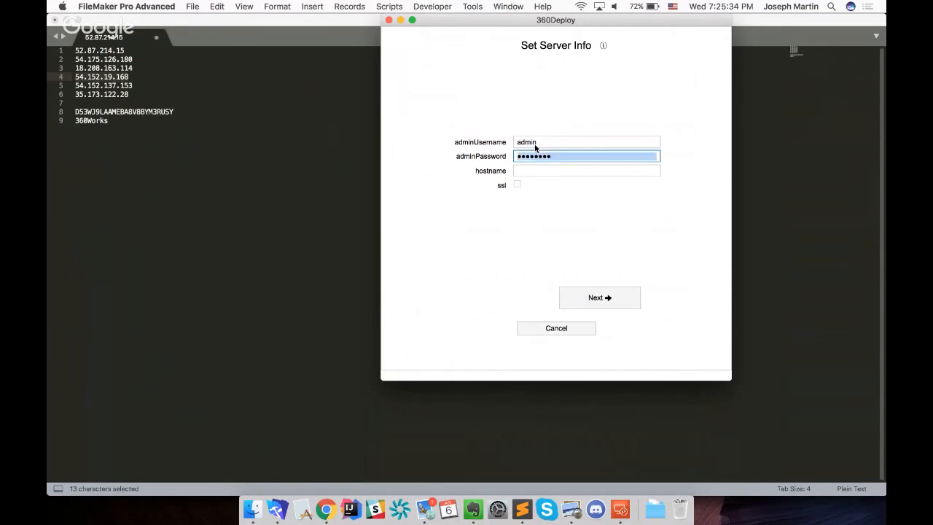
key("BackSpace")
key("shift+Tab")
key("Tab")
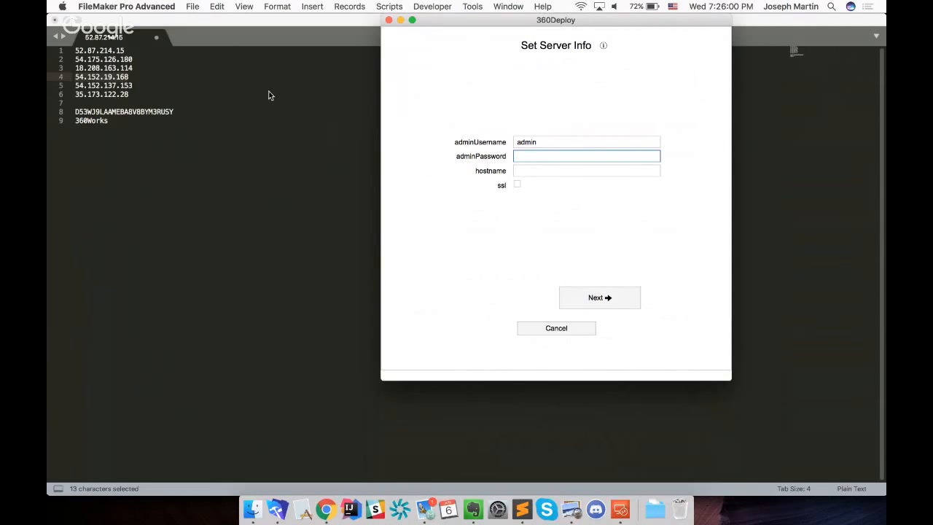
type("admin123")
key("Tab")
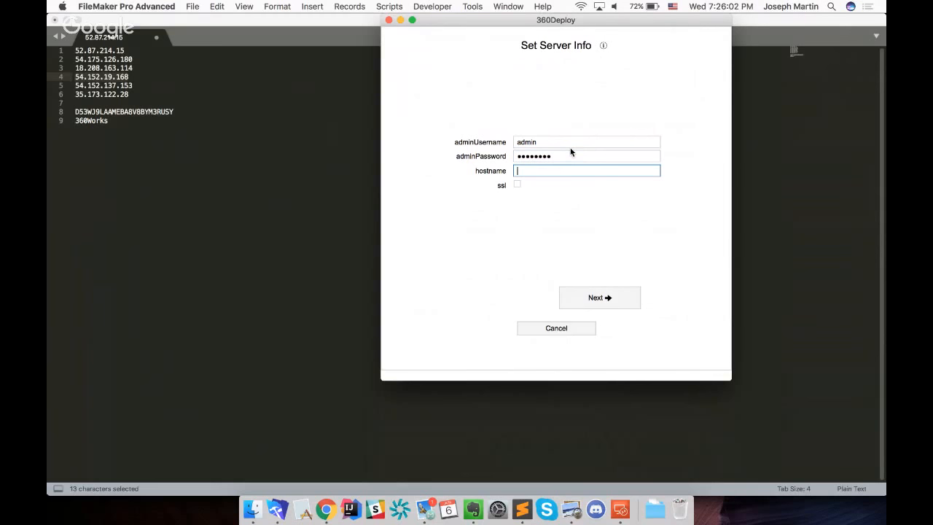
Copy the address 54.152.137.153 from the Sublime Text list into the hostname and submit the server info
left_click(184, 87)
left_click(144, 89)
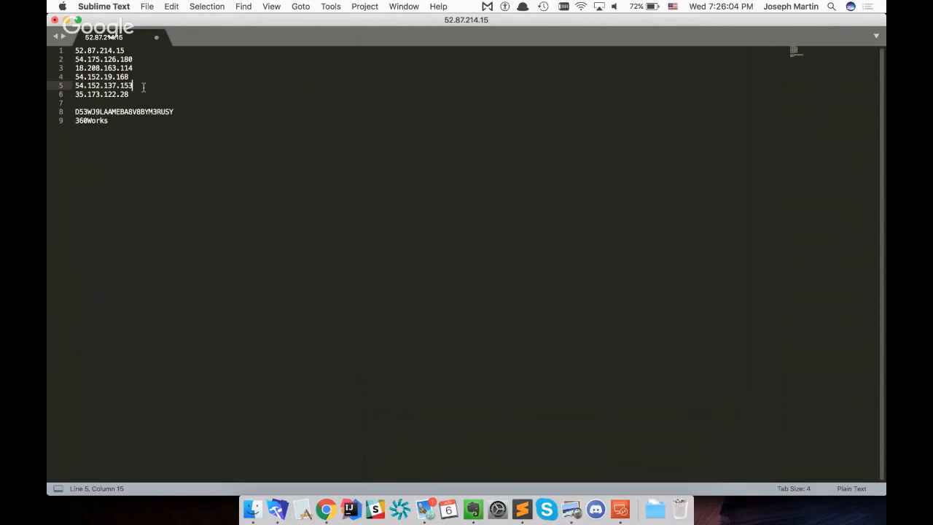
key("shift+super+Left")
key("super+c")
key("super+Tab")
key("super+v")
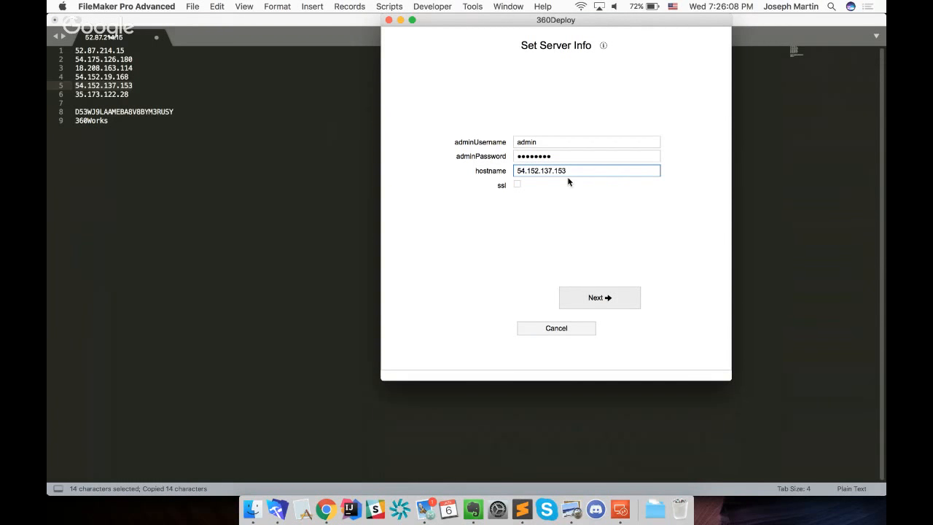
key("Return")
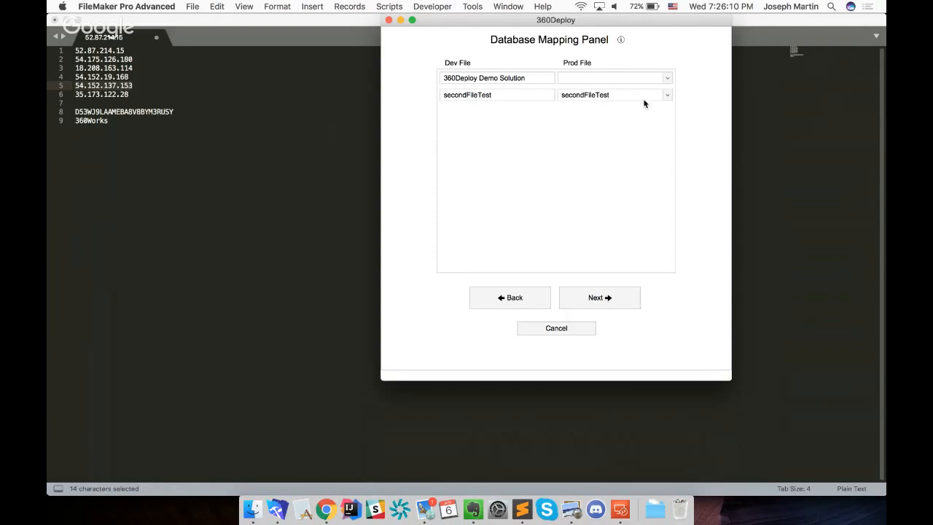
Map 360Deploy Demo Solution to 360Deploy Demo for server 54.152.137.153 and finish adding it with the same FileMaker accounts as Dev
left_click(667, 78)
left_click(604, 91)
left_click(606, 297)
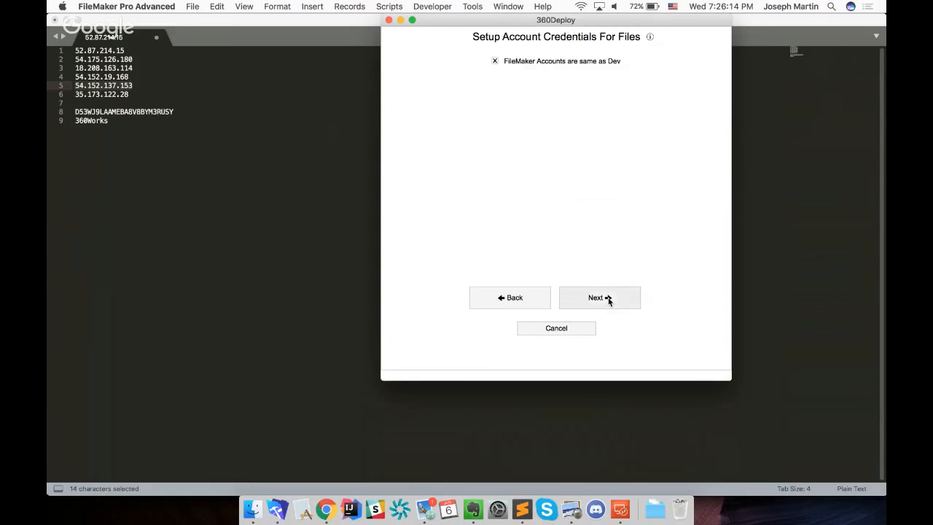
left_click(607, 298)
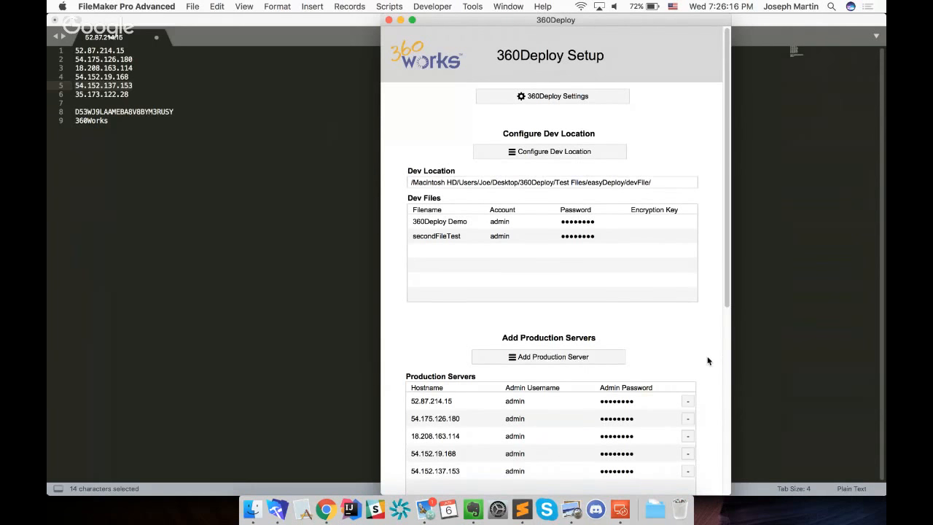
Copy the address 35.173.122.28 from the Sublime Text list and return to 360Deploy Setup
scroll(708, 358, "down", 3)
key("super+Tab")
left_click(144, 95)
key("super+shift+Left")
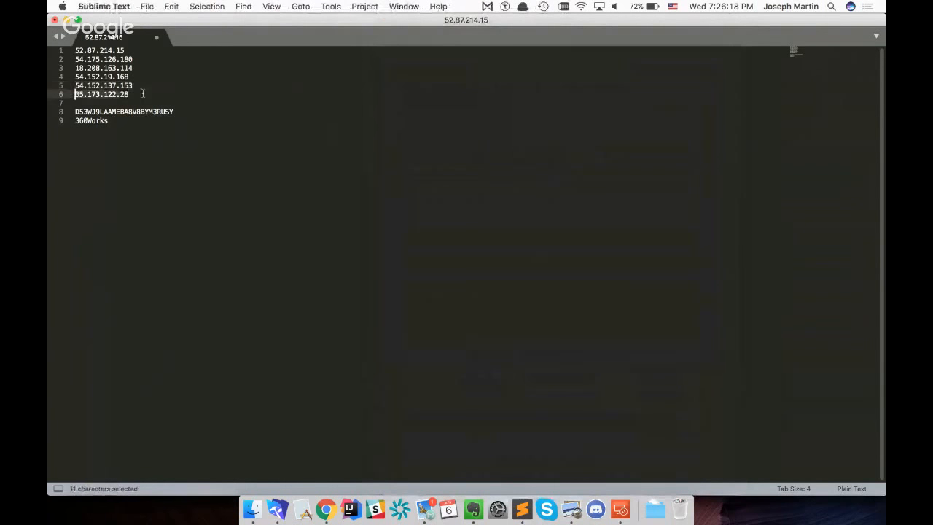
key("super+c")
key("super+Tab")
key("super+Tab")
left_click(136, 94)
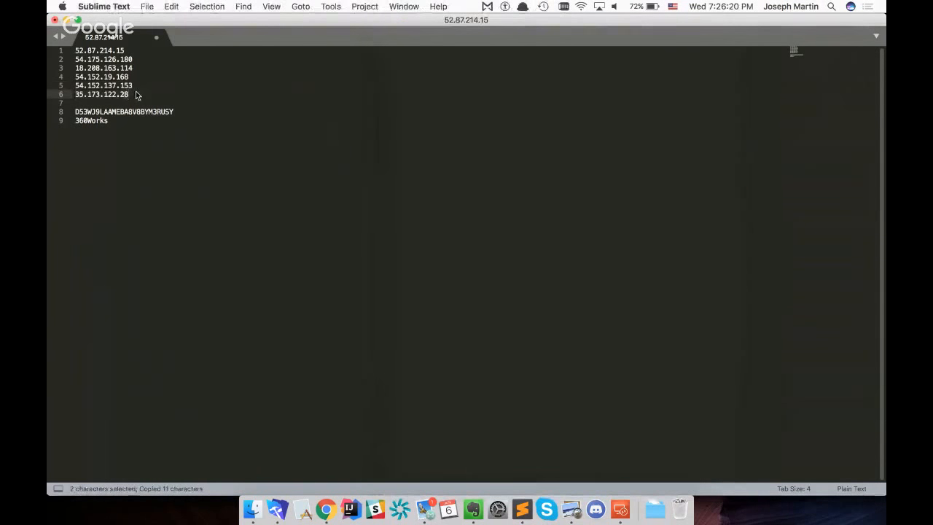
key("super+shift+Left")
key("super+c")
key("super+Tab")
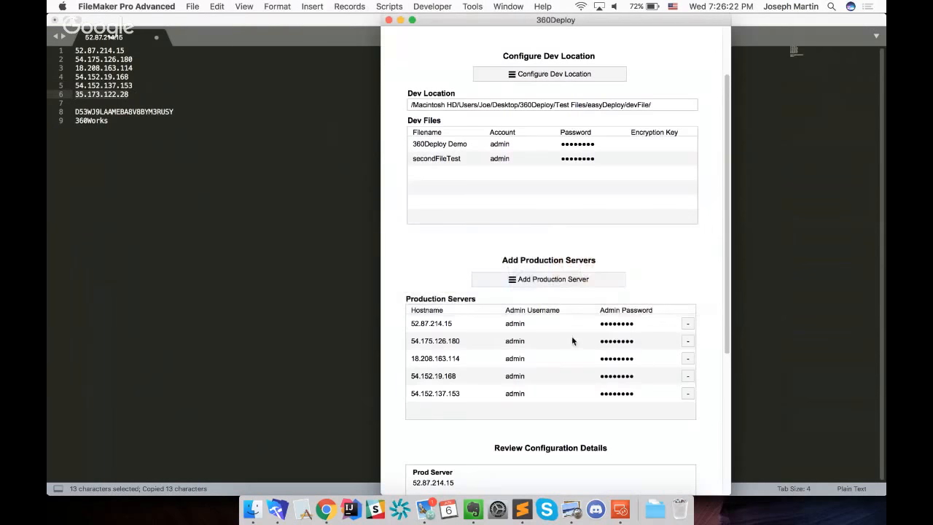
Add a sixth production server and submit its info with adminUsername admin, the admin password and hostname 35.173.122.28
left_click(580, 278)
left_click(565, 143)
type("admin")
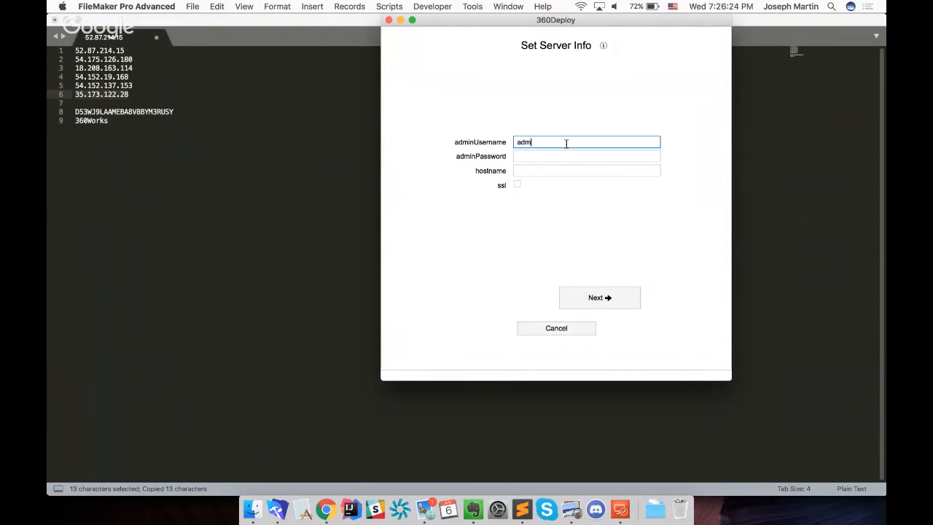
key("Tab")
type("•••••••••")
key("Tab")
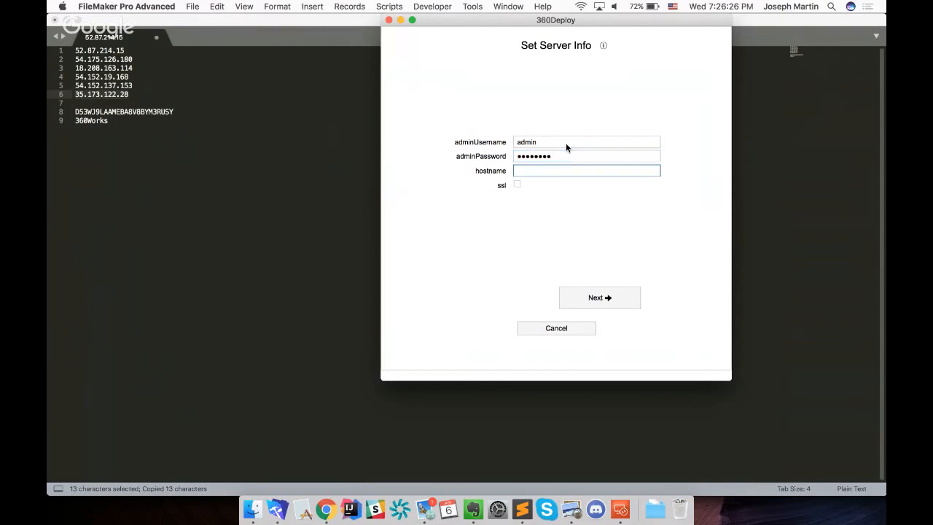
key("super+v")
left_click(610, 298)
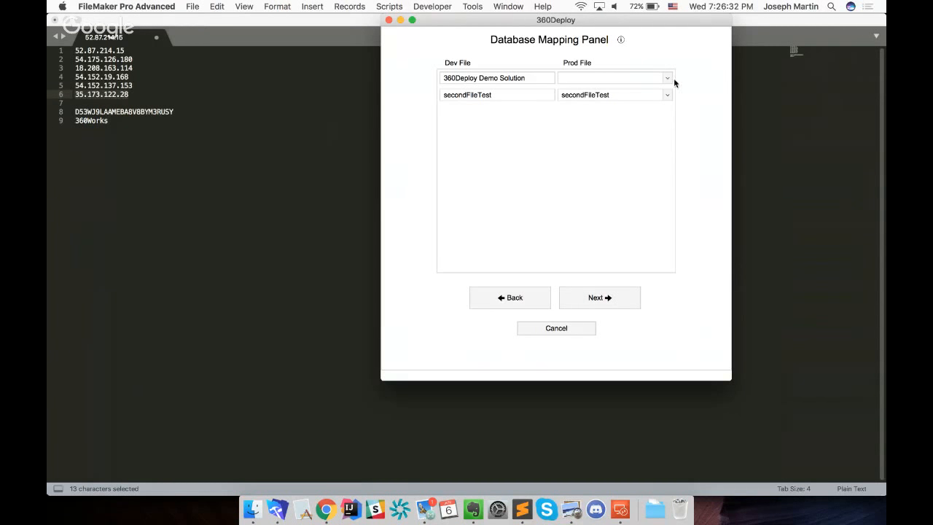
Map 360Deploy Demo Solution to 360Deploy Demo for server 35.173.122.28 and finish adding it with the default account settings
left_click(666, 78)
left_click(621, 89)
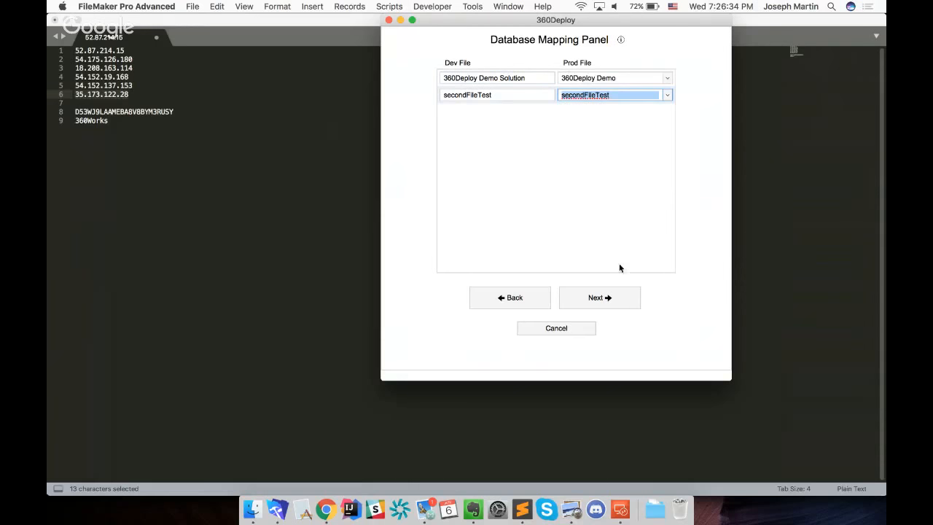
left_click(602, 297)
left_click(600, 299)
left_click(600, 304)
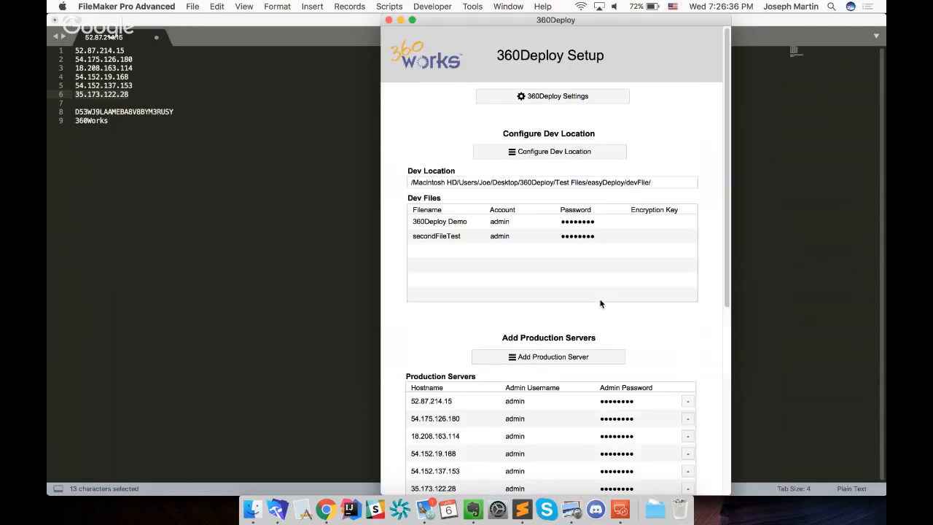
Review the file mappings of all production servers in the configuration details
scroll(703, 341, "down", 10)
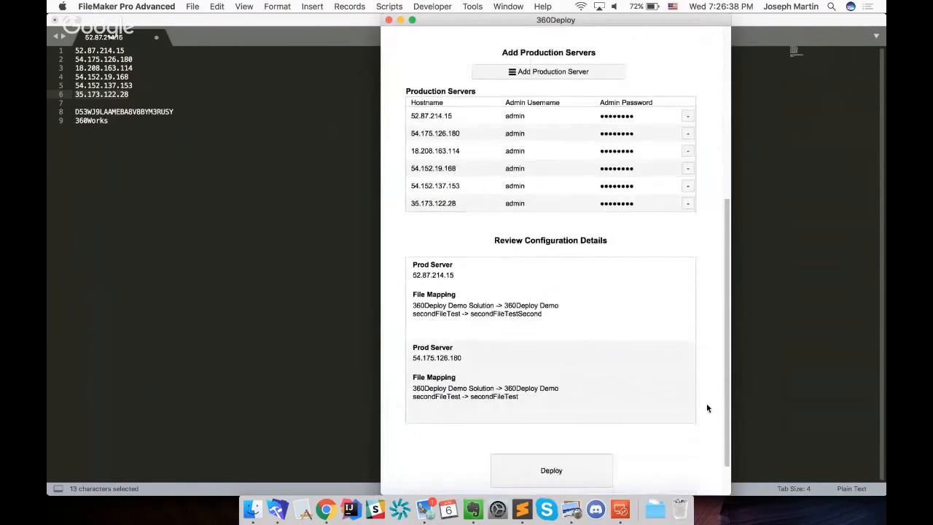
scroll(615, 319, "down", 8)
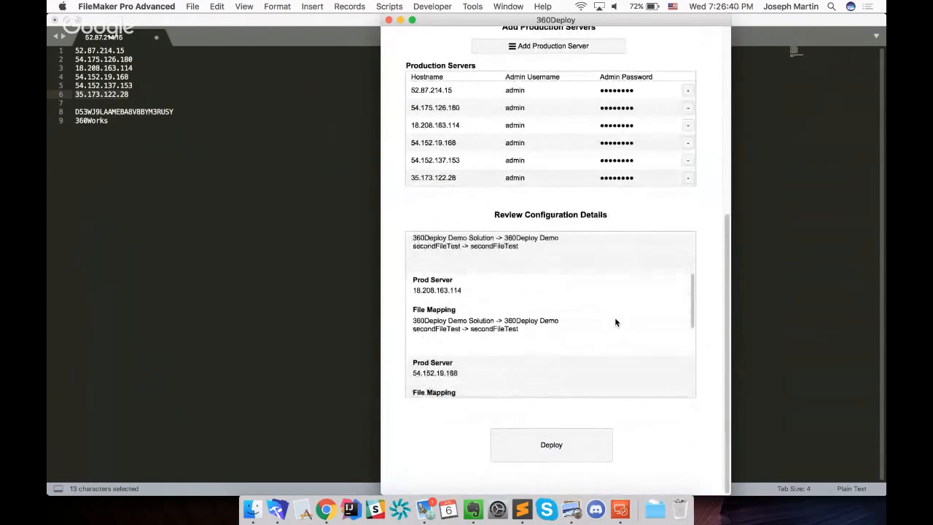
scroll(614, 322, "down", 10)
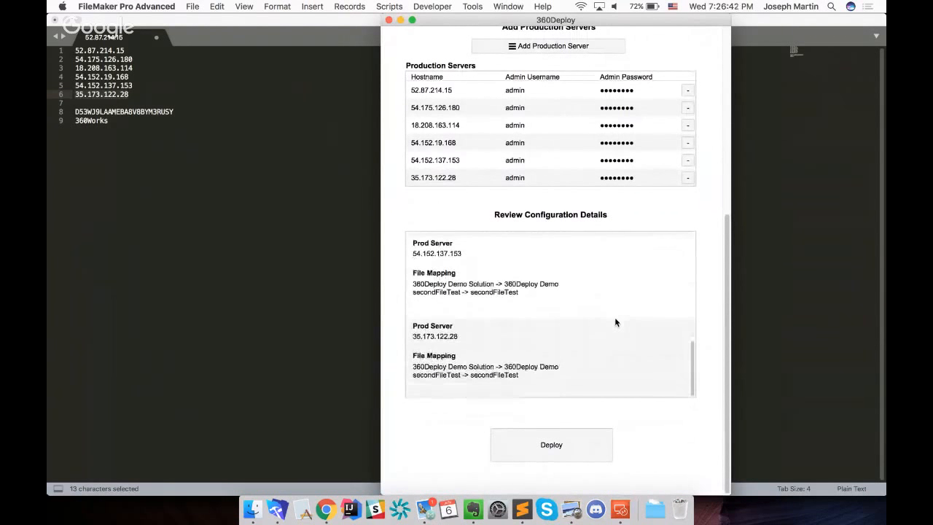
scroll(564, 351, "up", 2)
scroll(564, 351, "down", 2)
scroll(564, 351, "up", 5)
scroll(564, 352, "up", 6)
scroll(563, 351, "up", 3)
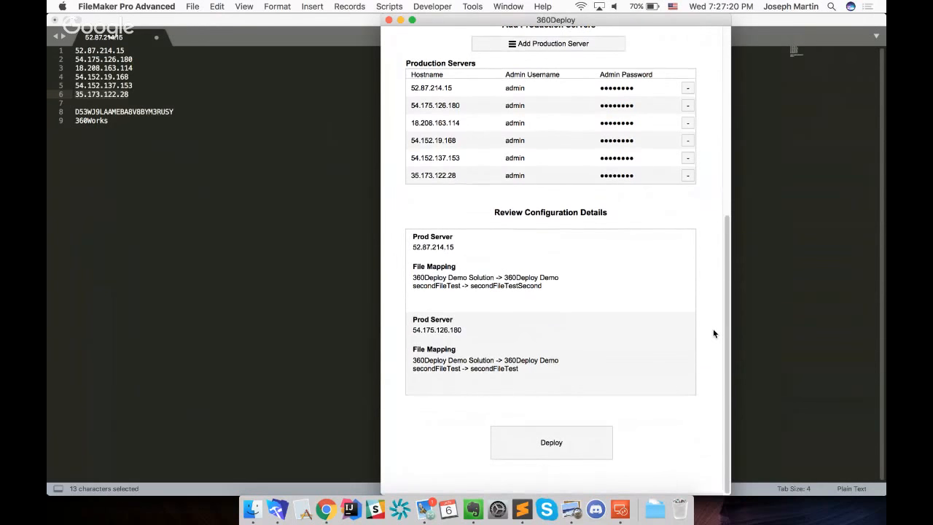
left_click(557, 443)
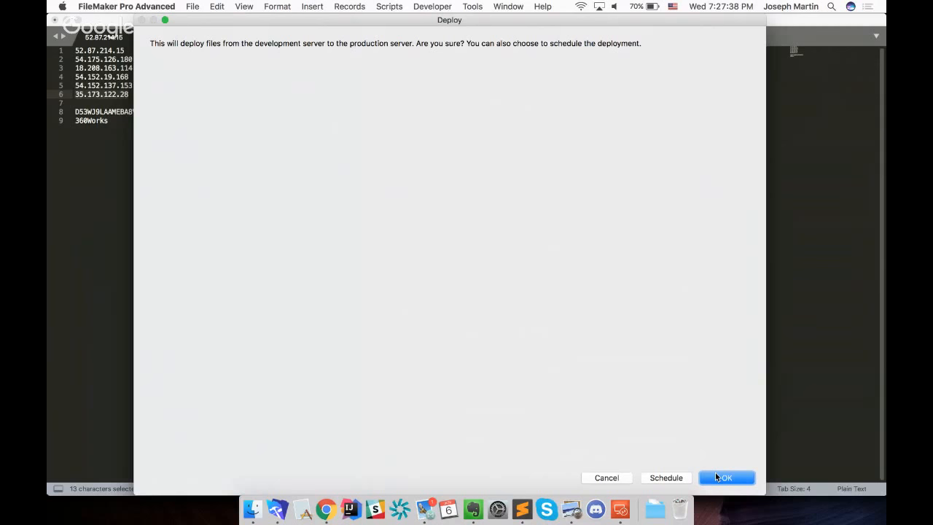
left_click(613, 479)
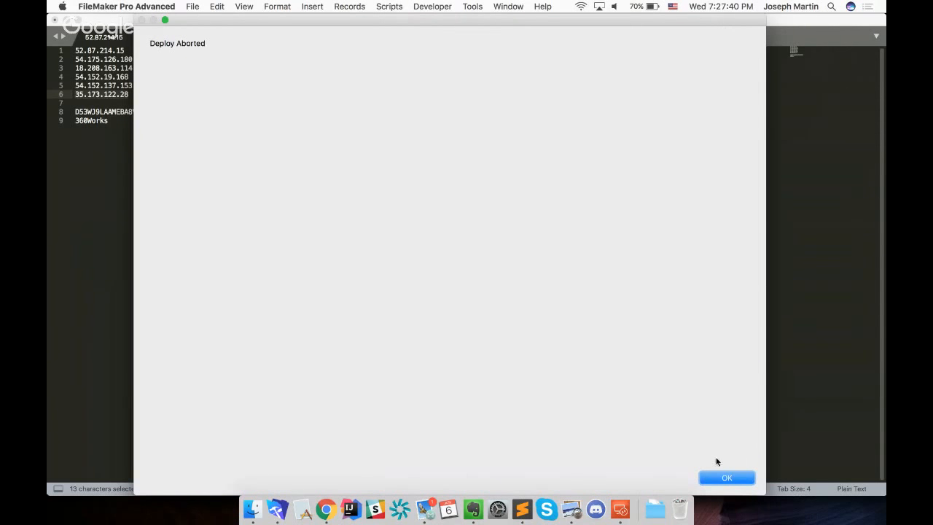
left_click(719, 475)
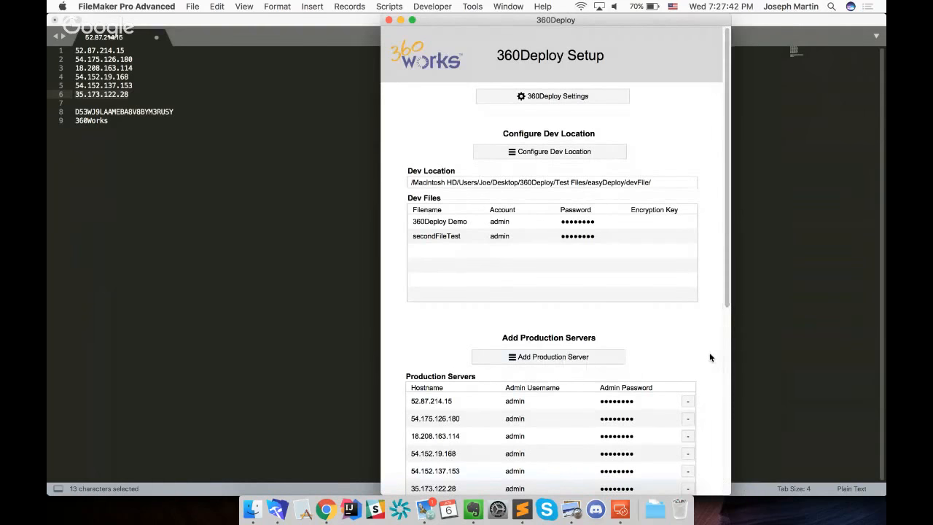
scroll(710, 357, "down", 3)
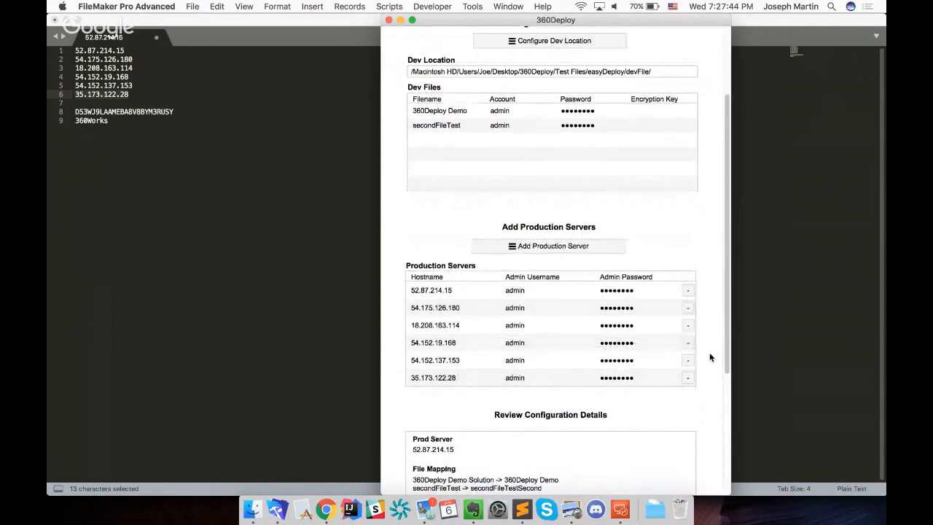
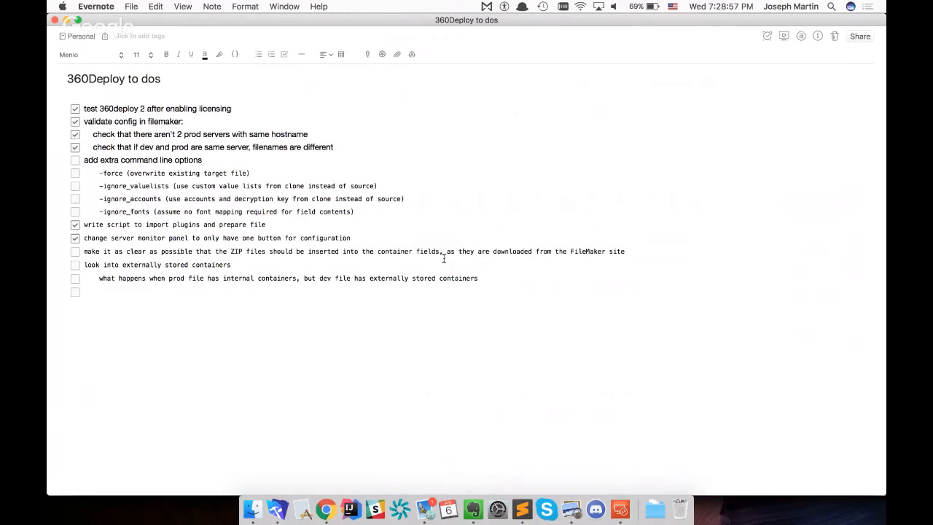
Return from the Evernote to-do note to FileMaker Pro Advanced, reposition the 360Deploy window and show its configuration details
key("Return")
key("super+Tab")
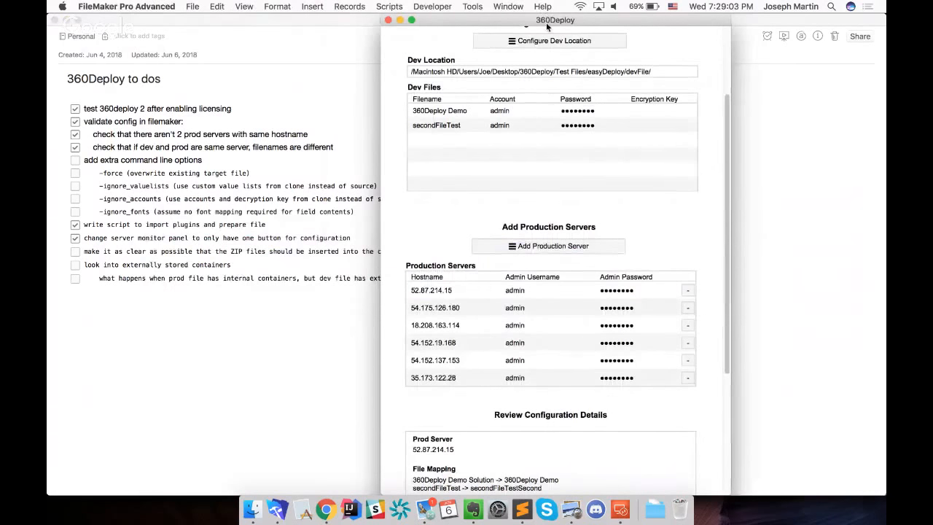
left_click_drag(547, 20, 512, 20)
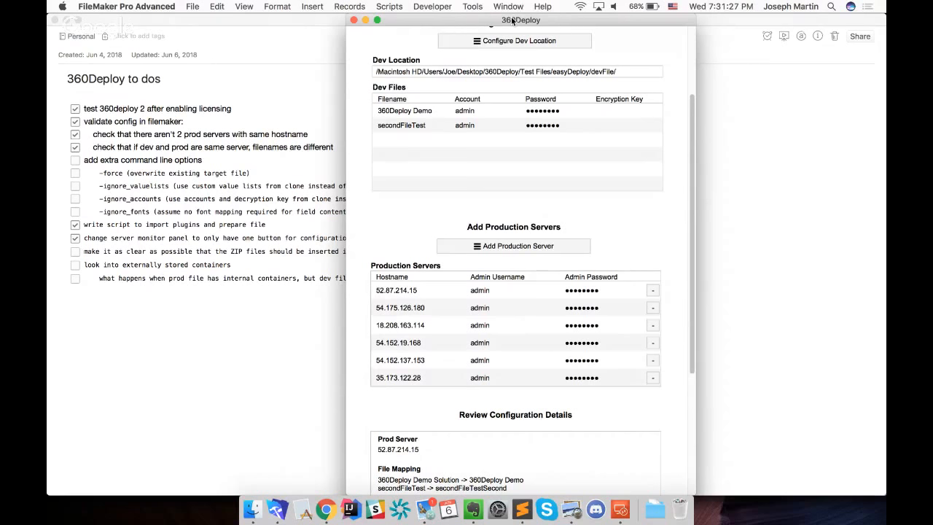
left_click_drag(513, 20, 486, 20)
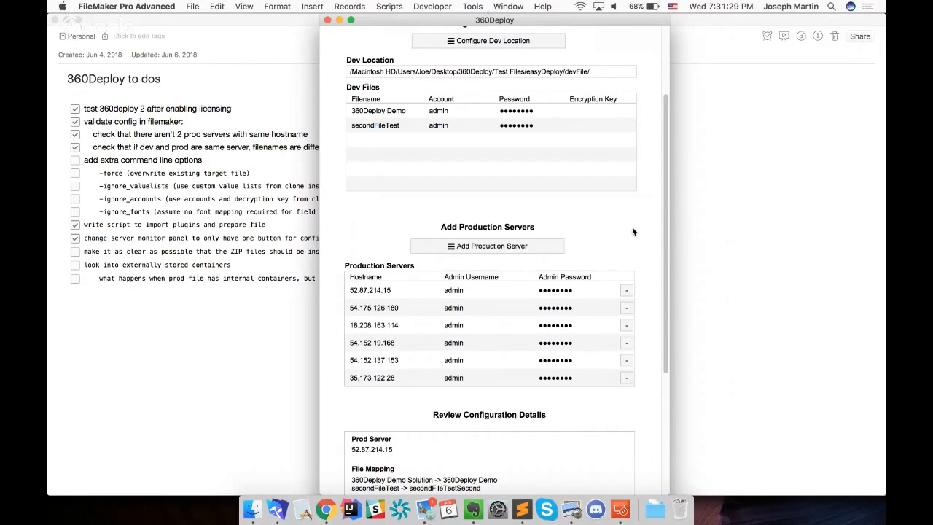
scroll(654, 246, "down", 5)
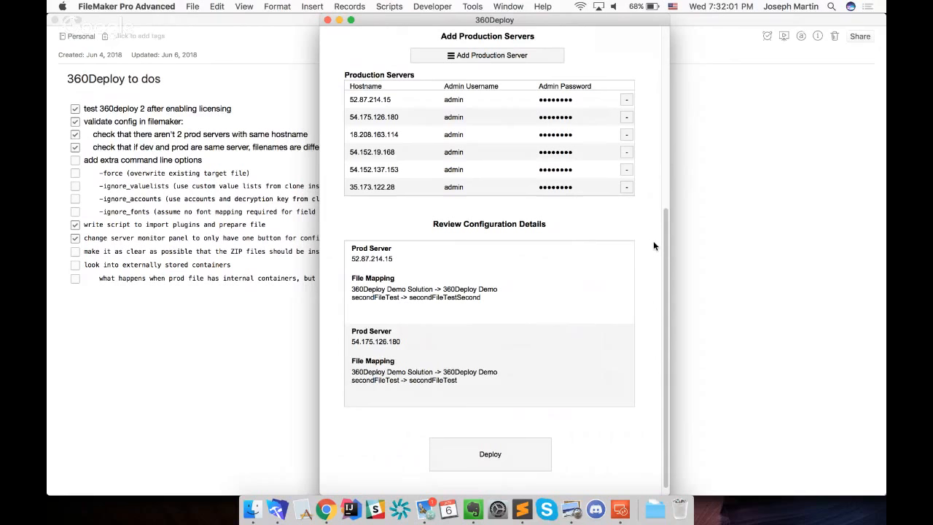
Switch to Microsoft Remote Desktop and open the 360Works folder in Program Files on Local Disk (C:) in File Explorer
left_click(619, 504)
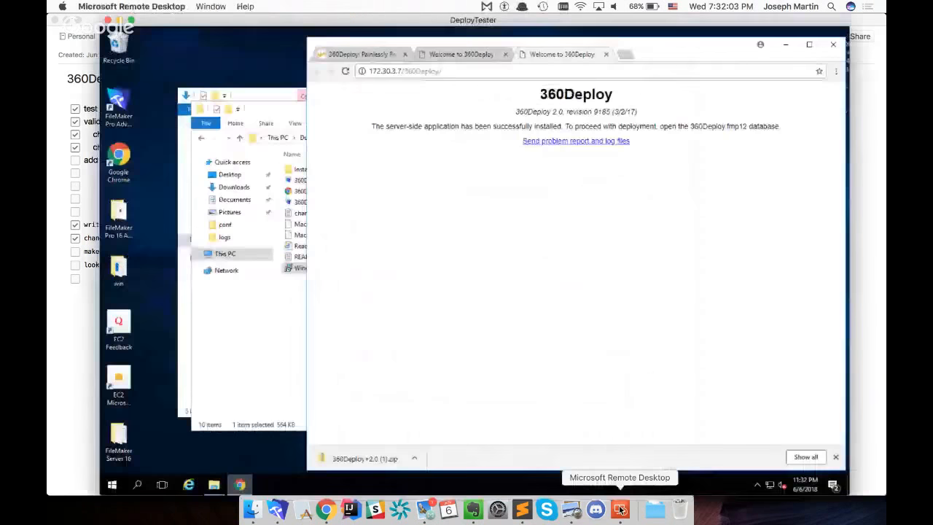
left_click(278, 328)
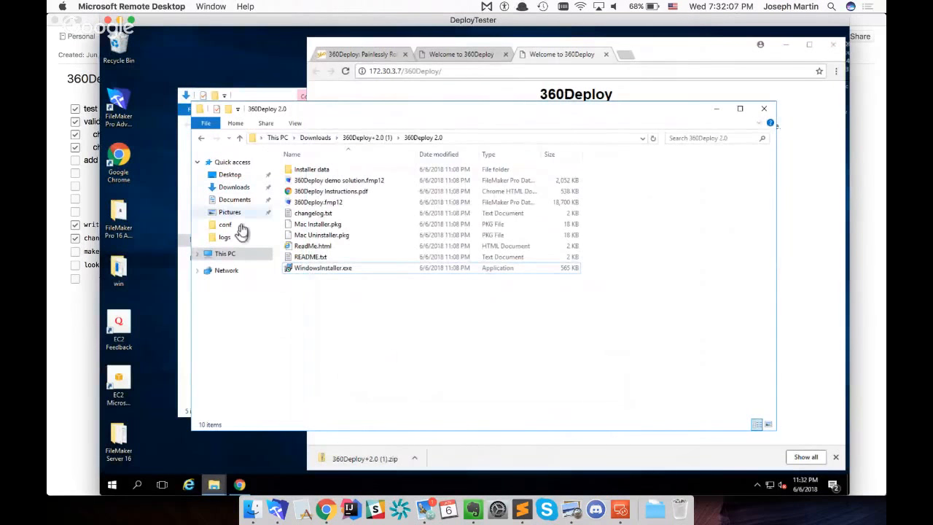
left_click(228, 255)
left_click(337, 249)
double_click(337, 250)
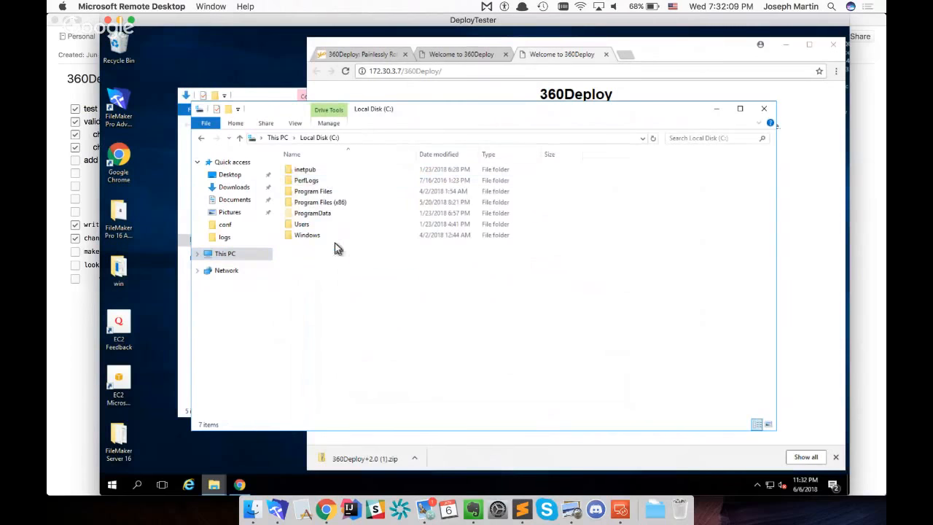
double_click(330, 189)
double_click(327, 170)
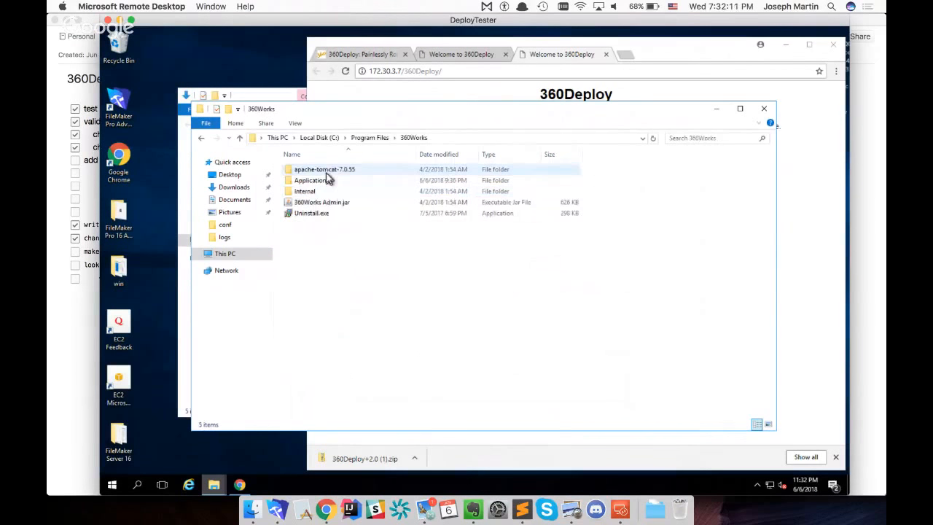
Open the Migrations folder under Applications, temp, 360Deploy and sort its folders by date modified
left_click(326, 183)
double_click(326, 183)
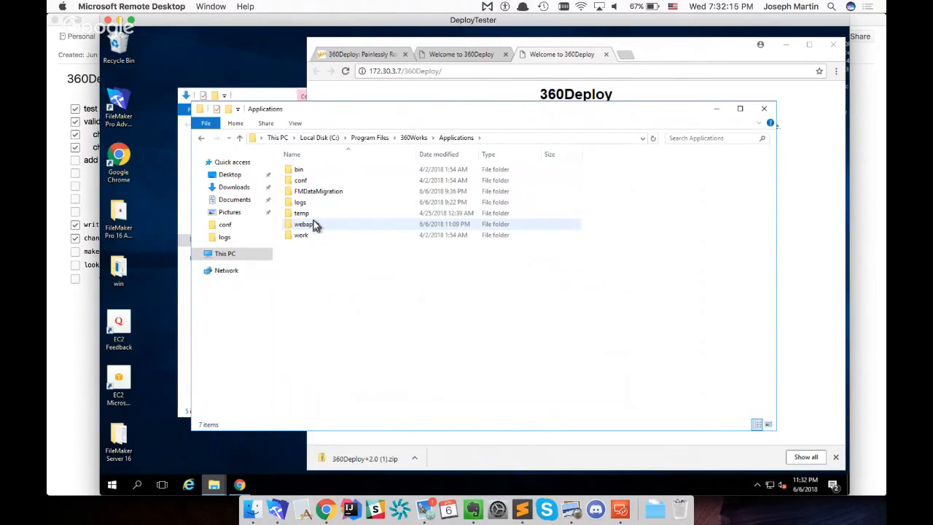
double_click(312, 213)
double_click(312, 172)
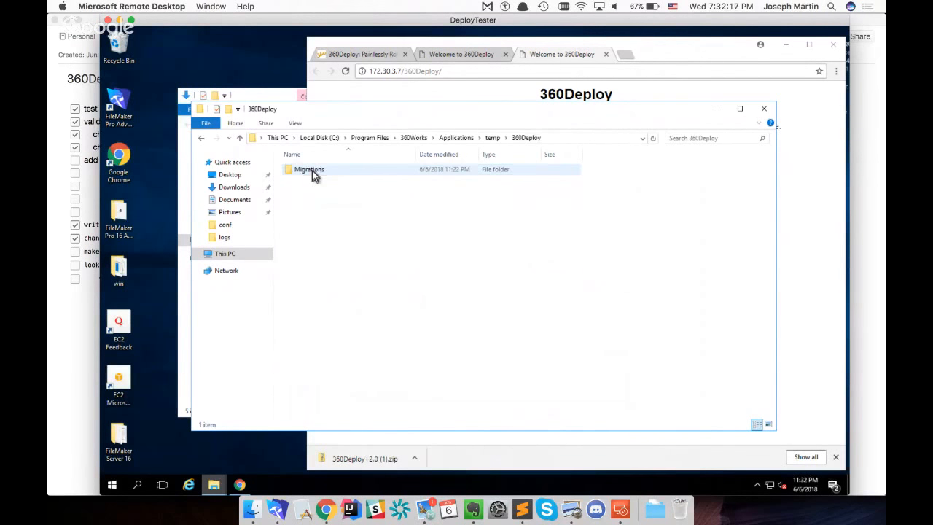
double_click(327, 172)
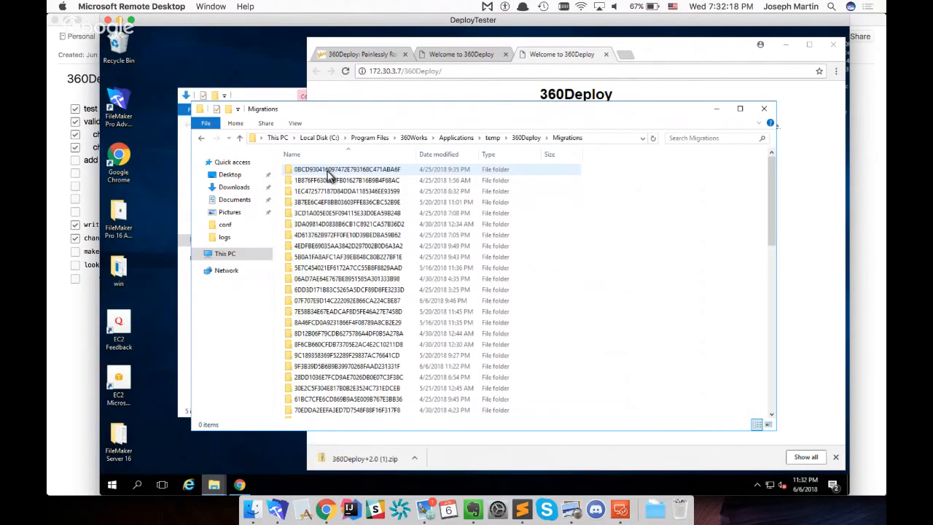
left_click(453, 154)
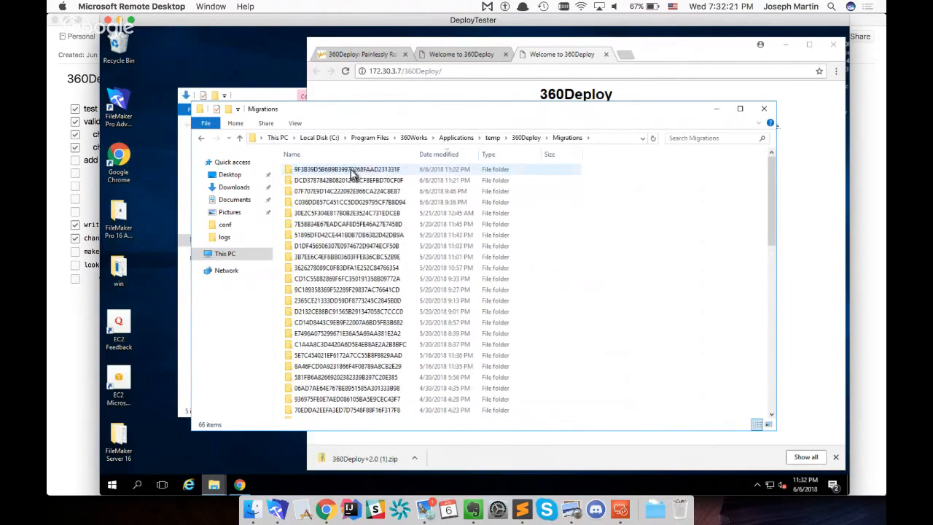
Examine the prodFiles, migratedFiles and devFiles folders inside the most recent migration folder
double_click(351, 171)
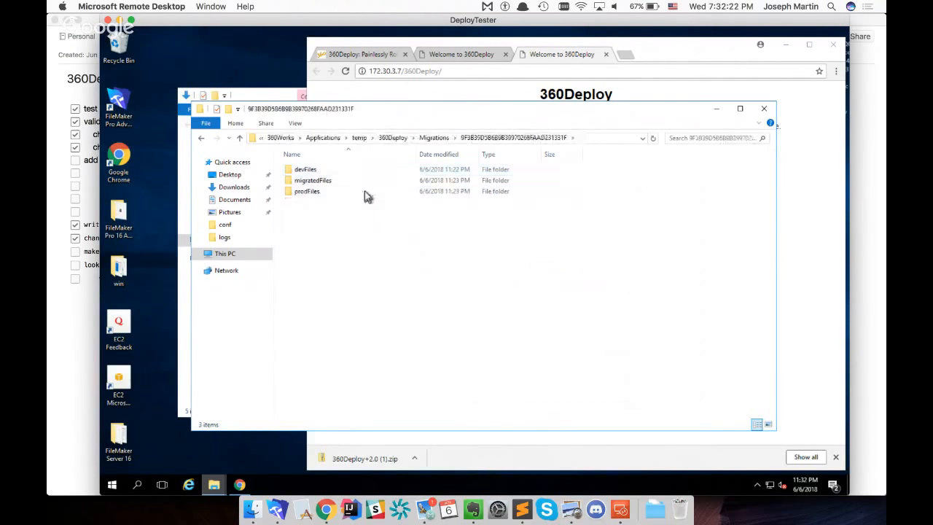
double_click(313, 192)
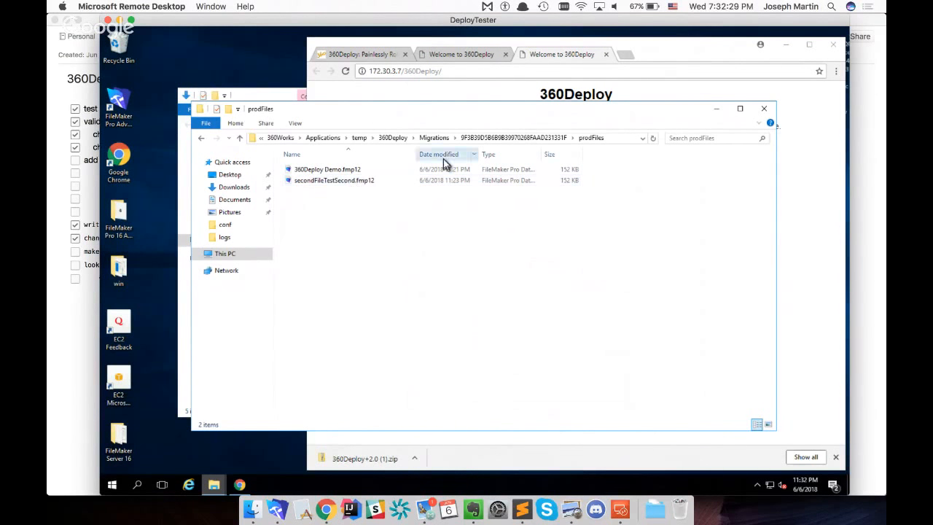
left_click(433, 138)
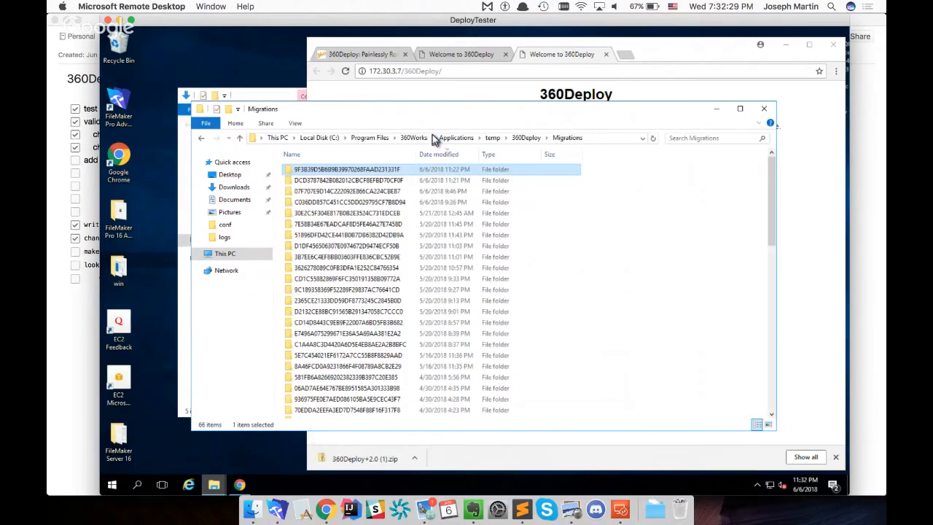
double_click(364, 172)
double_click(309, 183)
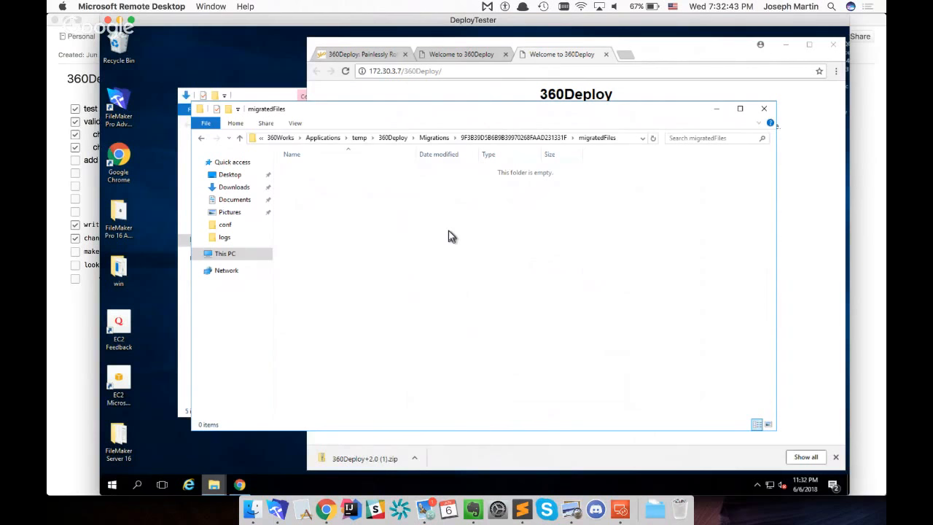
left_click(558, 138)
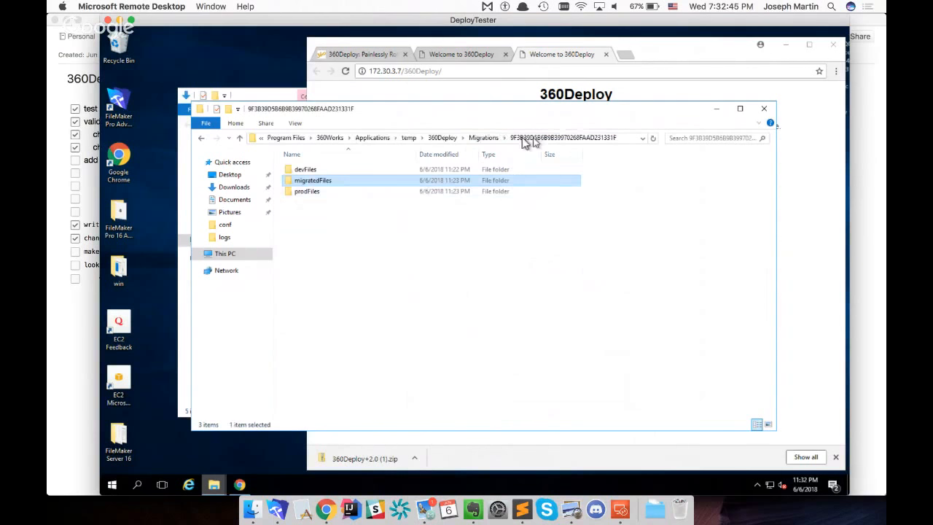
double_click(305, 169)
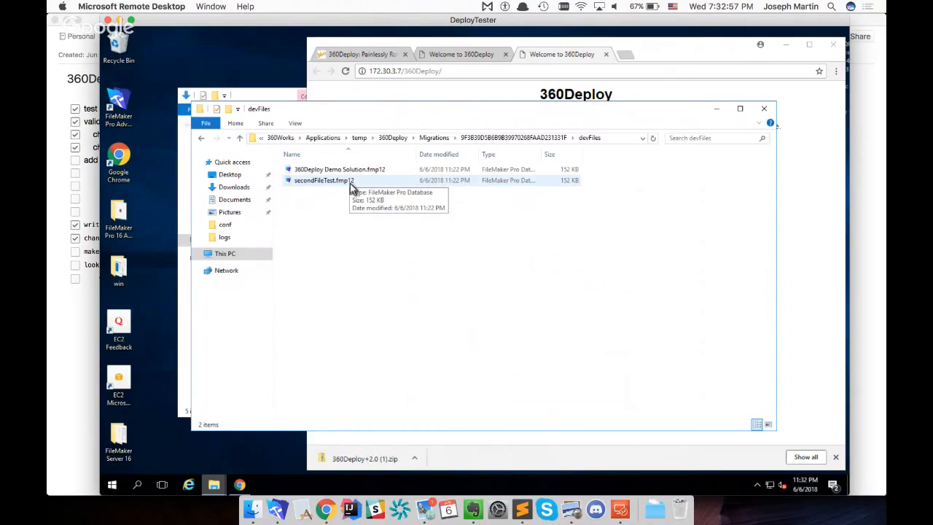
left_click(486, 140)
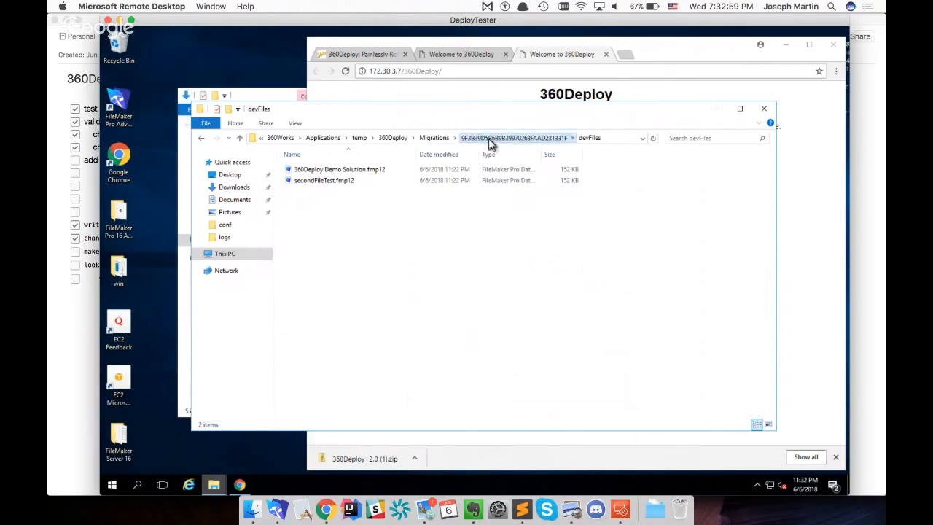
double_click(308, 191)
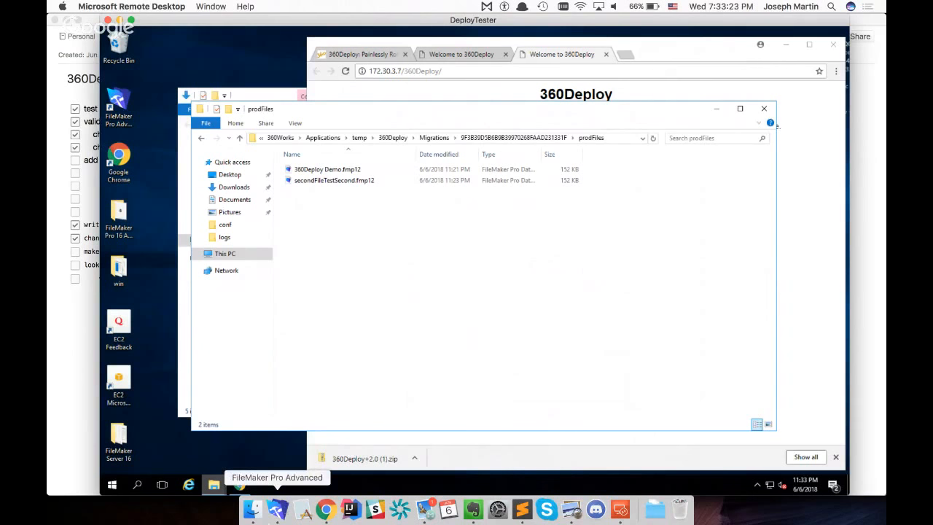
Switch back to 360Deploy in FileMaker Pro Advanced, start the deployment to all production servers immediately and approve saving clones of the dev files
left_click(277, 515)
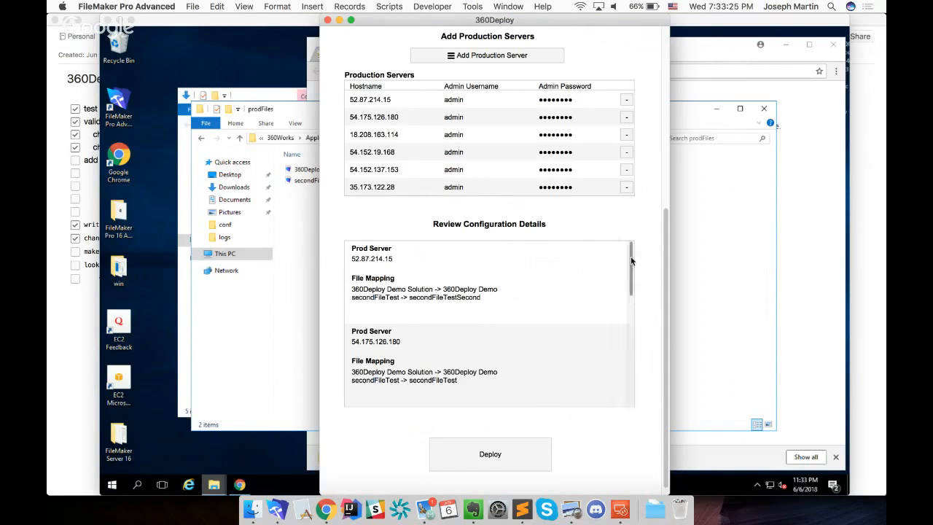
scroll(650, 280, "down", 2)
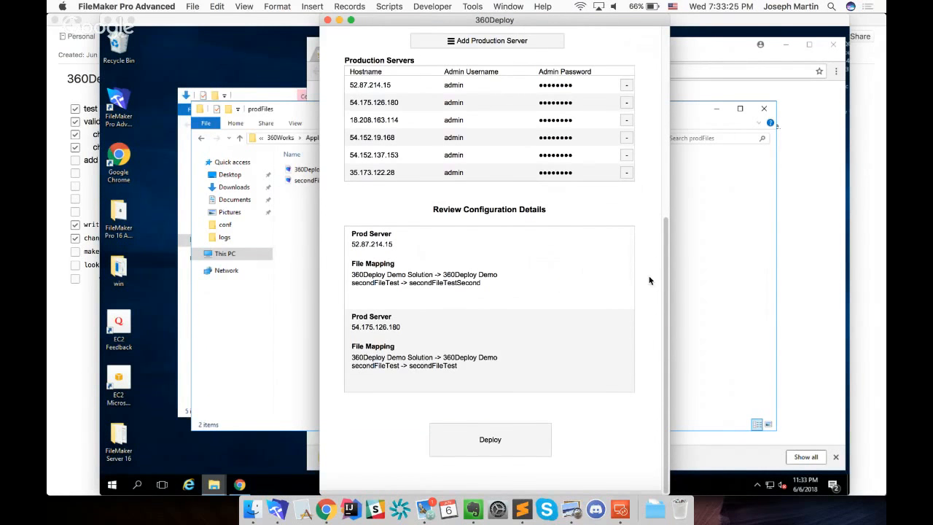
left_click(495, 448)
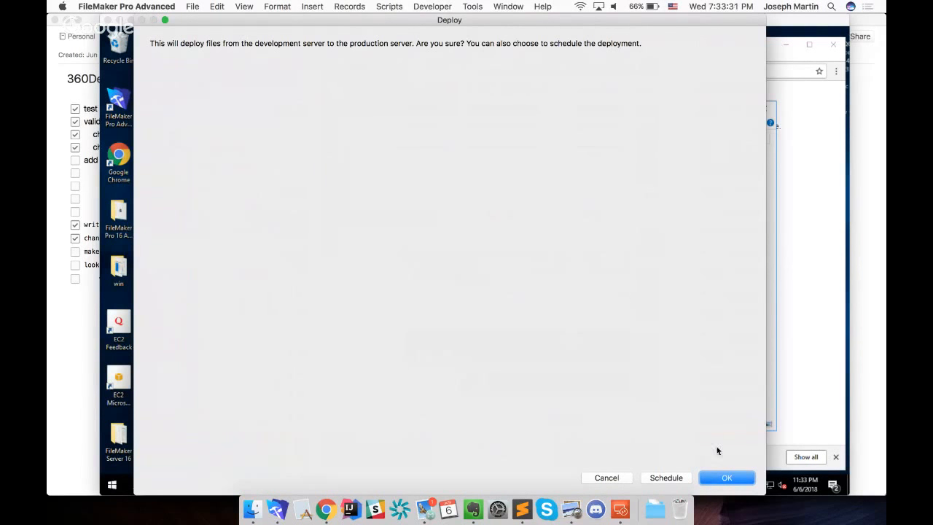
left_click(721, 478)
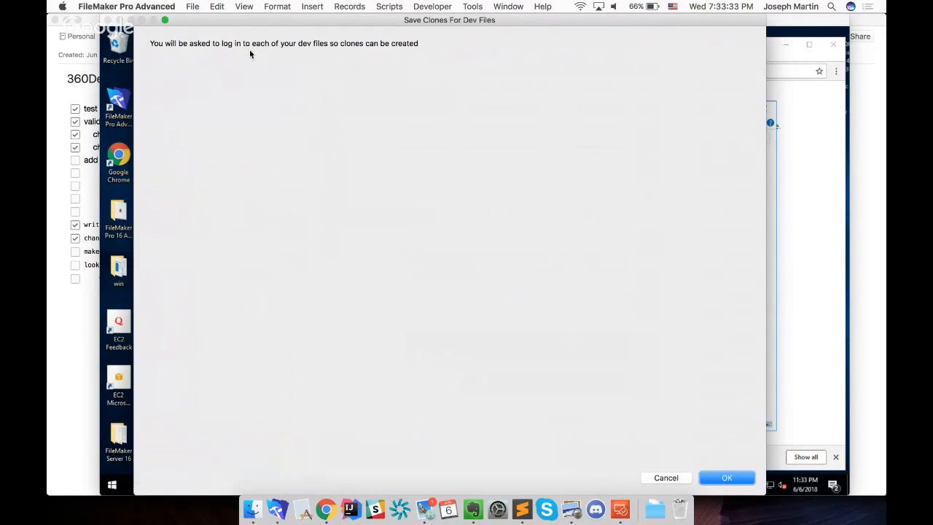
left_click(742, 479)
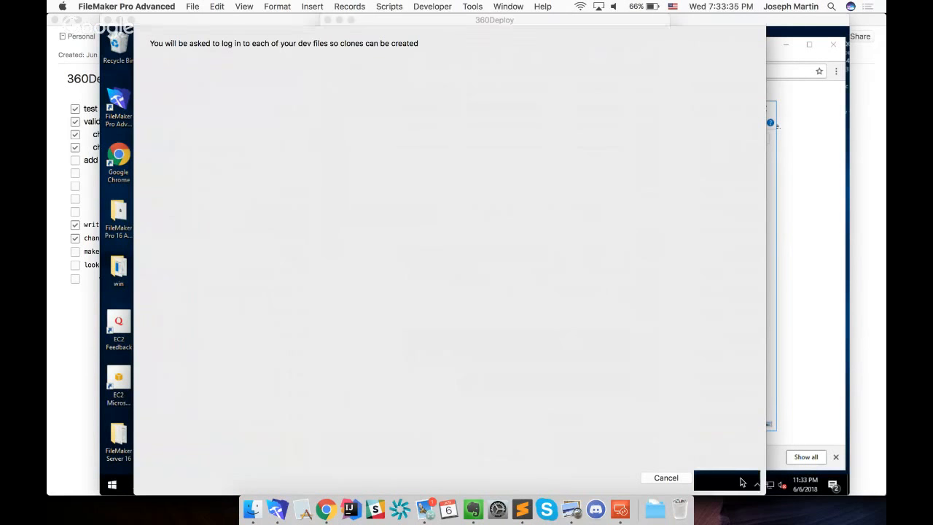
Sign in to 360Deploy Demo Solution with the account name admin and the account password
key("shift+Tab")
type("admin")
key("Tab")
type("*********")
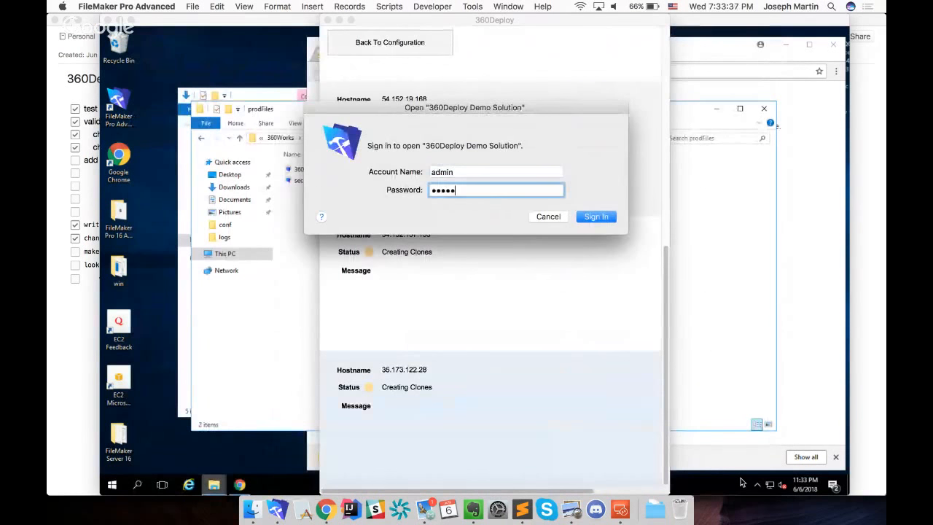
key("Return")
Sign in to secondFileTest with the account name admin and the account password
key("shift+Tab")
type("admin")
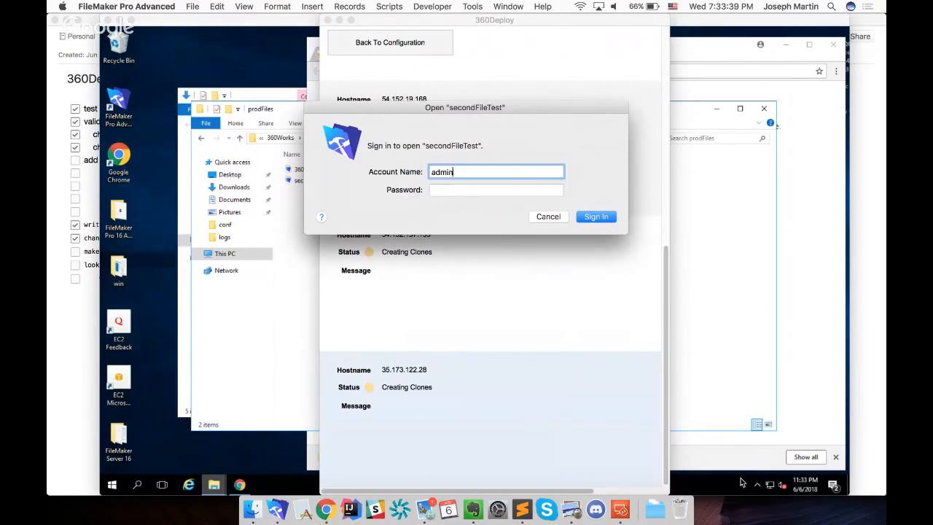
key("Tab")
type("*********")
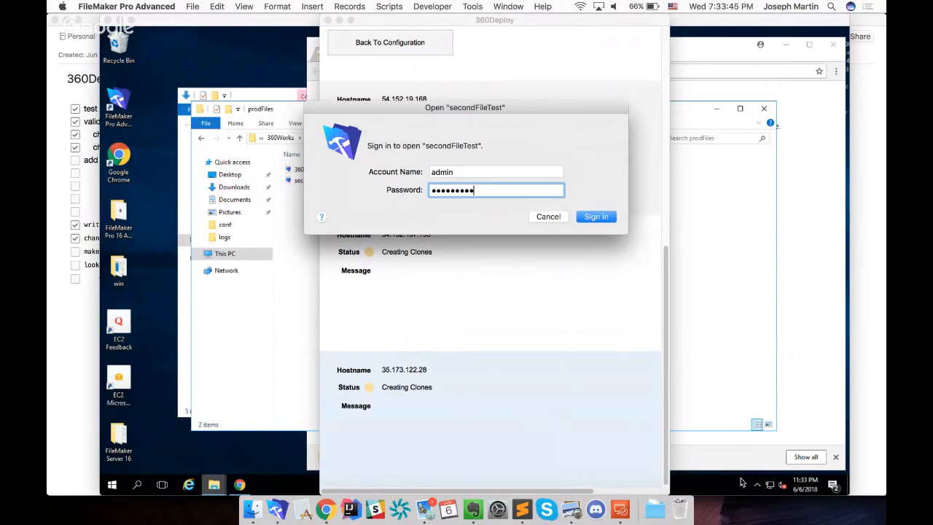
key("Return")
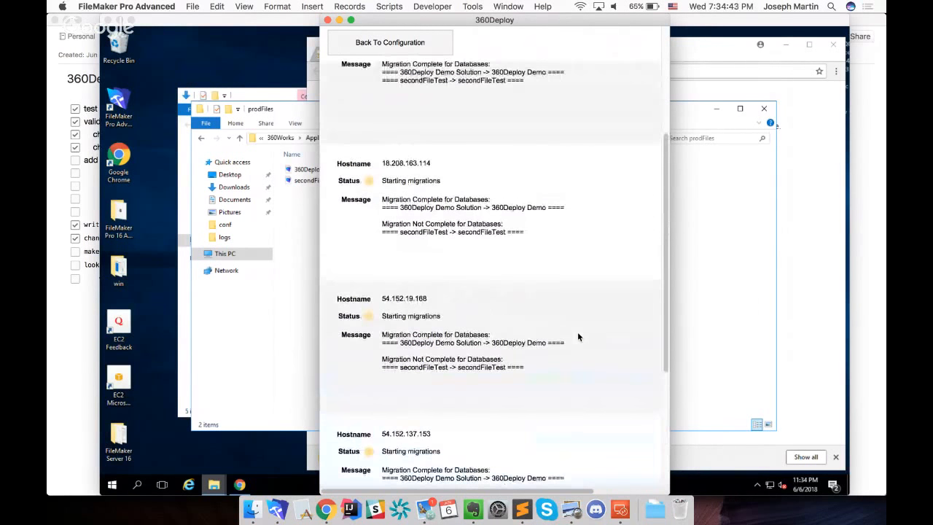
Review the deployment status and migration messages of each production server
scroll(578, 334, "down", 5)
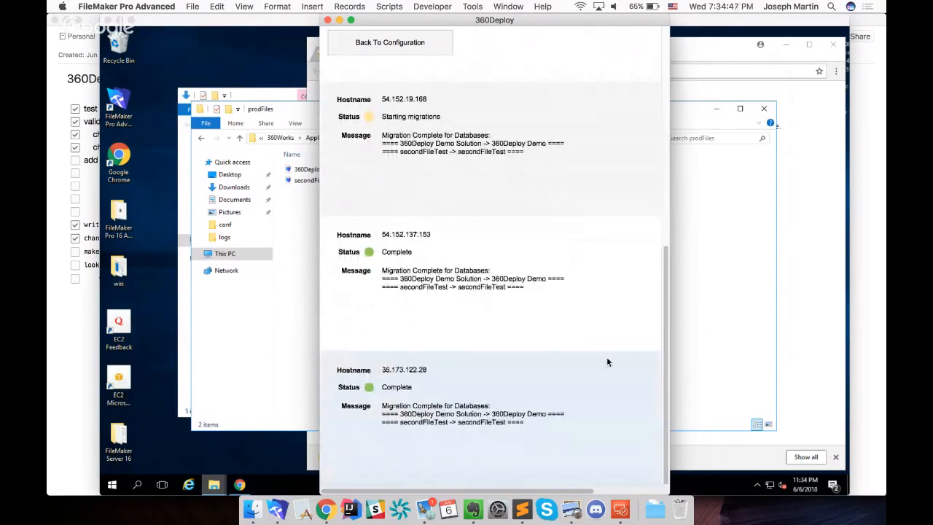
scroll(606, 356, "up", 1)
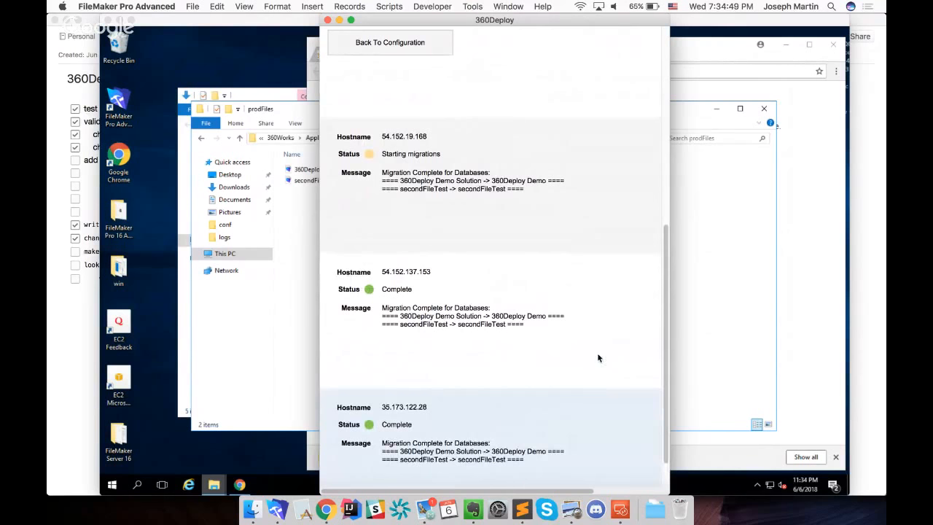
scroll(581, 336, "up", 10)
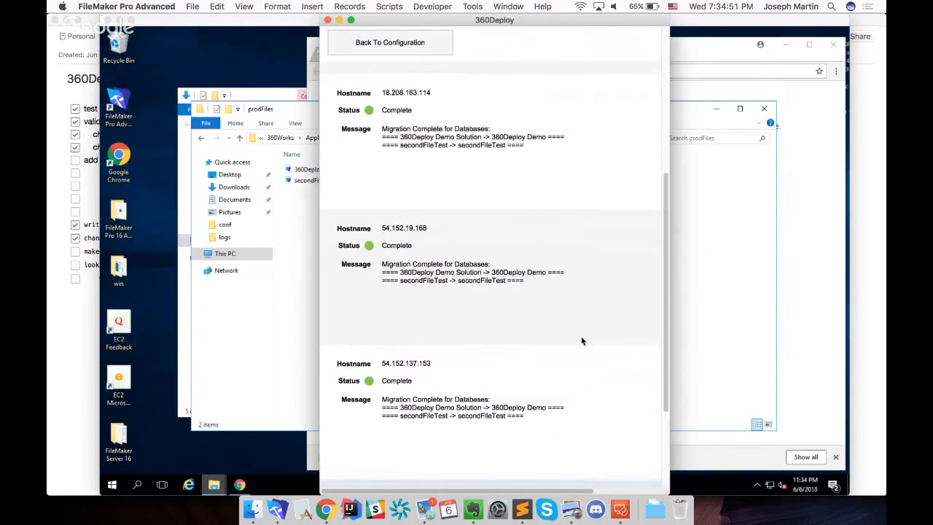
scroll(581, 327, "down", 5)
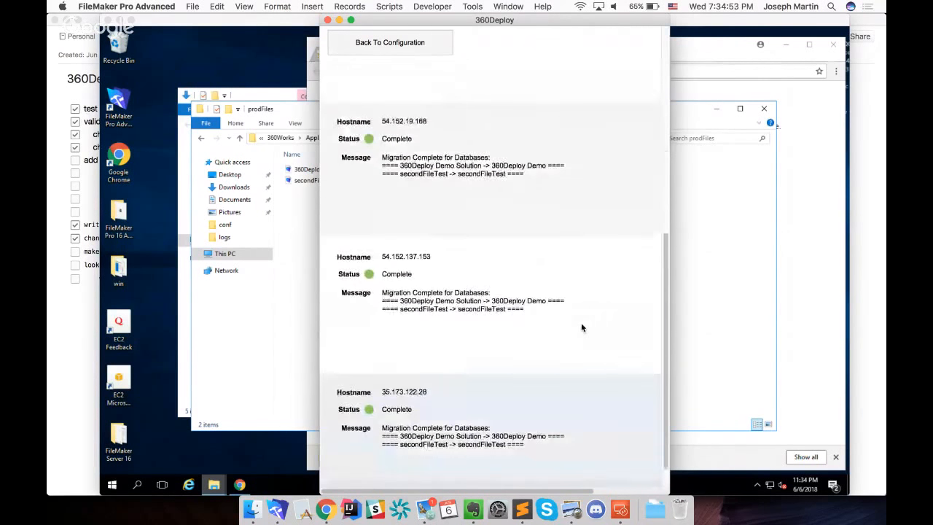
scroll(581, 322, "up", 5)
scroll(581, 324, "down", 5)
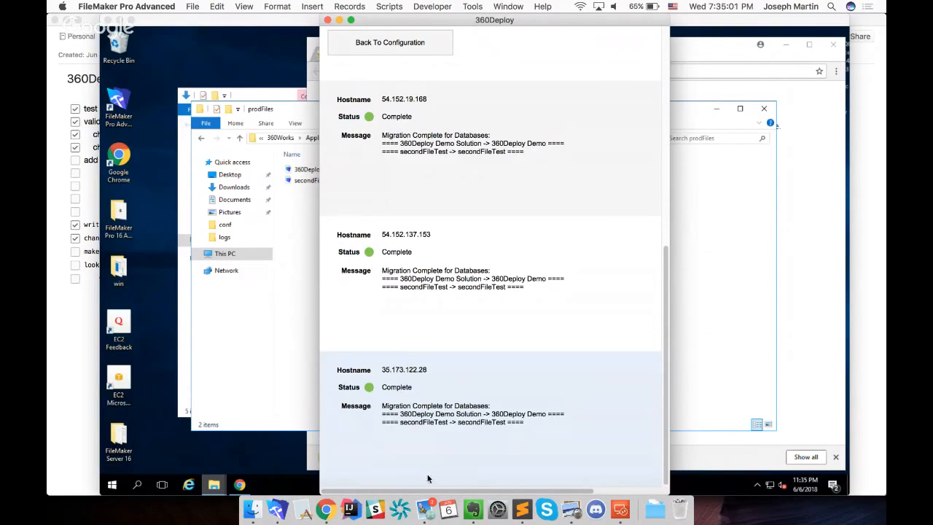
Switch to Mail, open the newest 360Deploy Report email and review the migration details for each production server
left_click(429, 506)
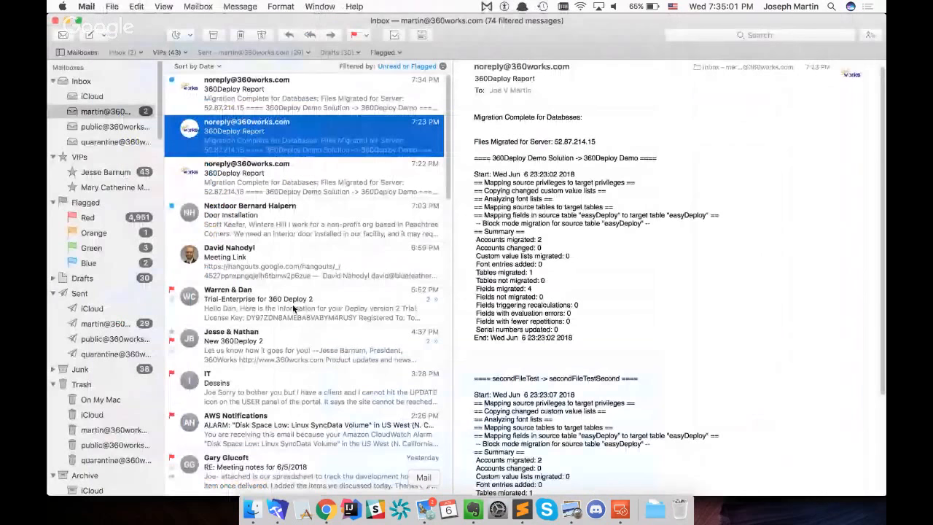
left_click(278, 109)
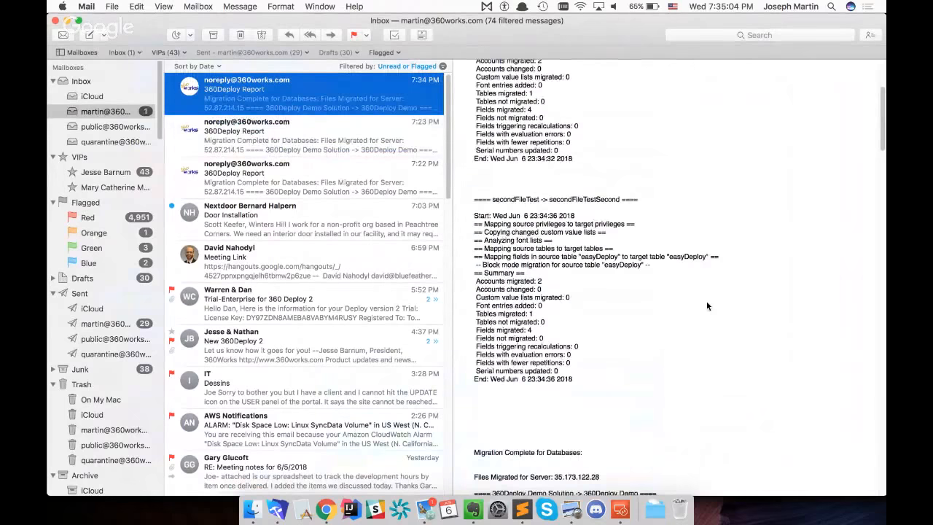
scroll(706, 303, "down", 15)
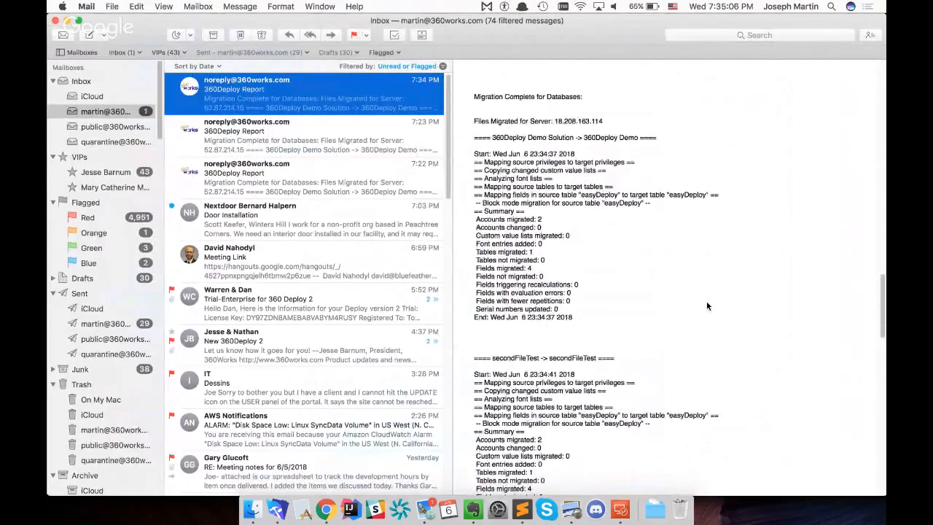
scroll(706, 301, "down", 10)
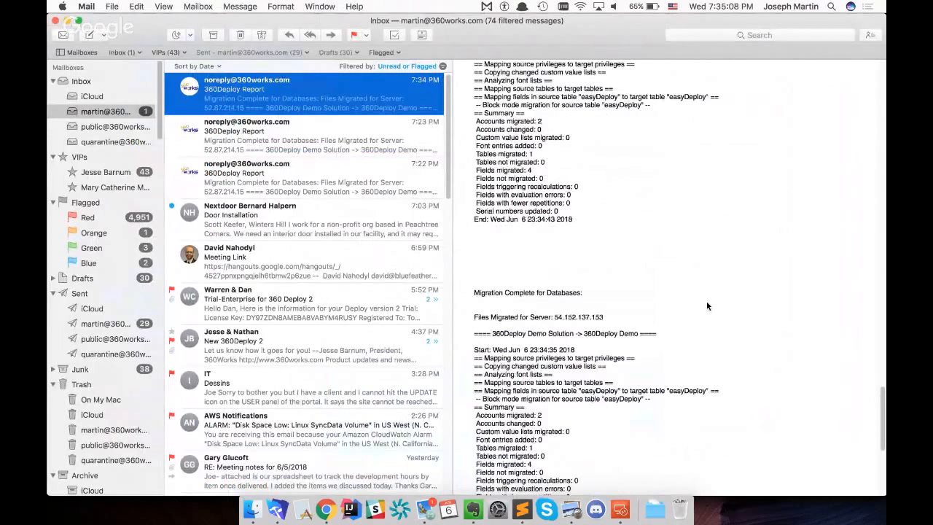
scroll(706, 301, "down", 5)
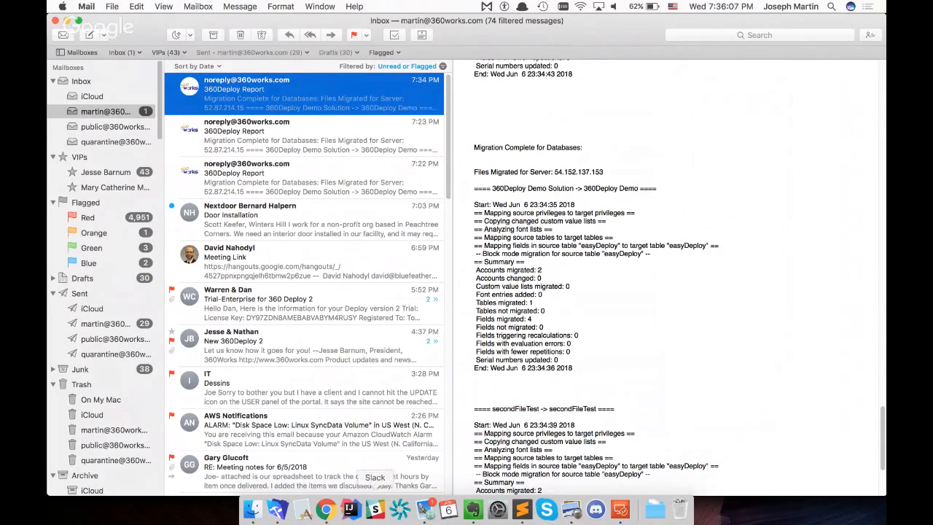
Switch to Chrome and open the pricing and demo download page from the 360Deploy 2 product page
left_click(277, 509)
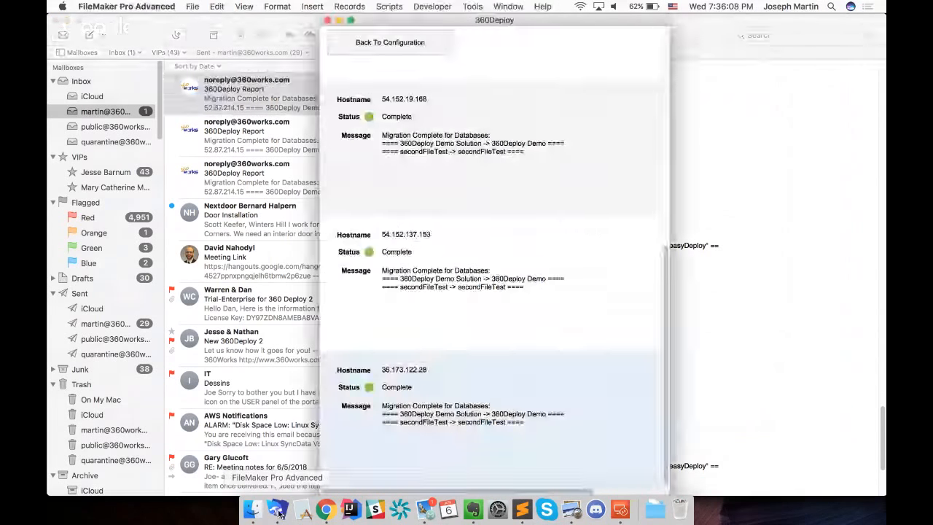
left_click(324, 516)
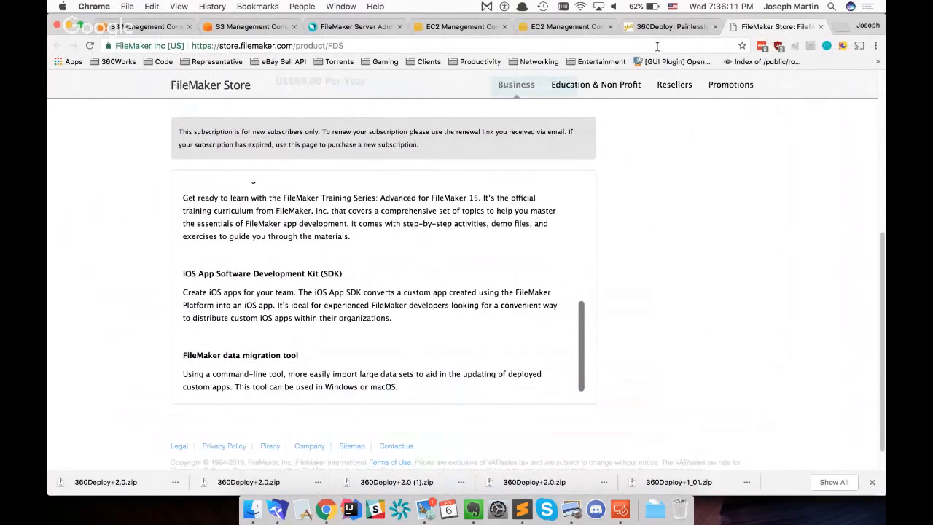
left_click(667, 27)
scroll(774, 316, "down", 2)
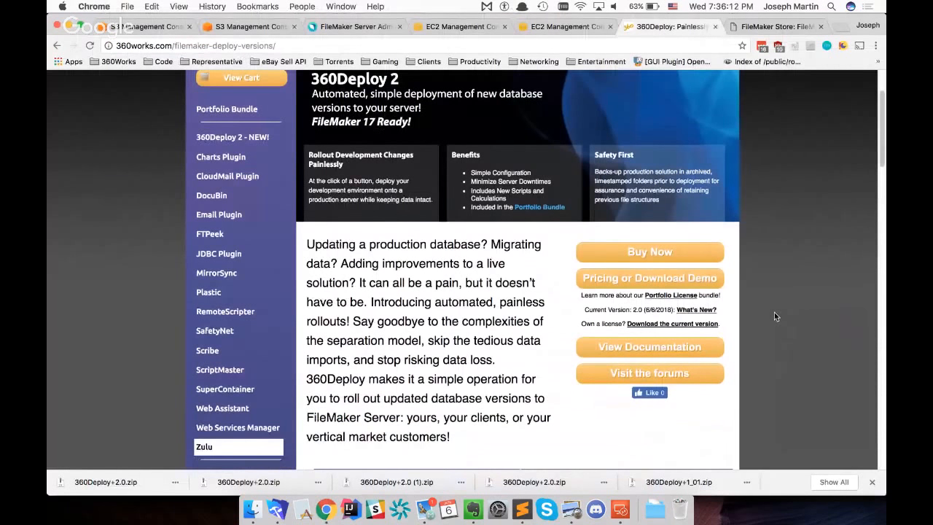
left_click(683, 284)
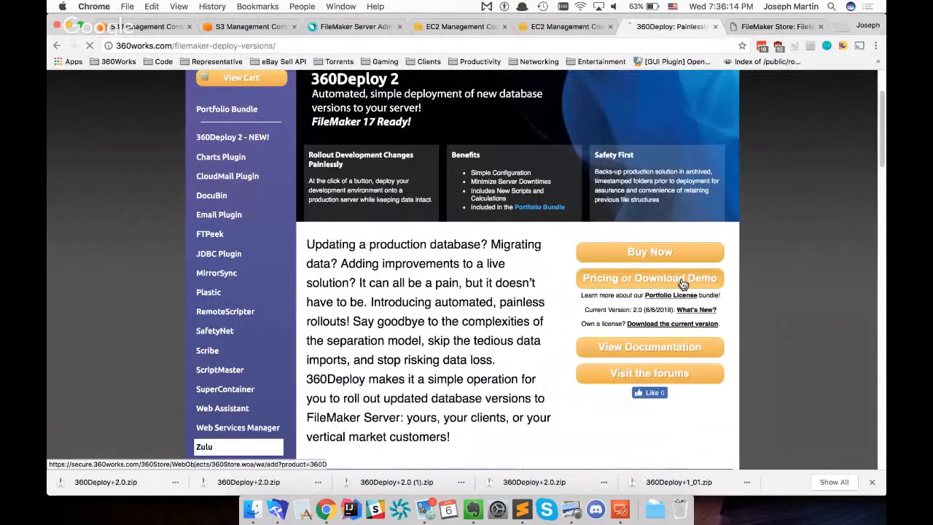
Compare the terms and prices of the Demo, Express, Enterprise, Solution Bundle and Portfolio licenses
scroll(683, 284, "down", 5)
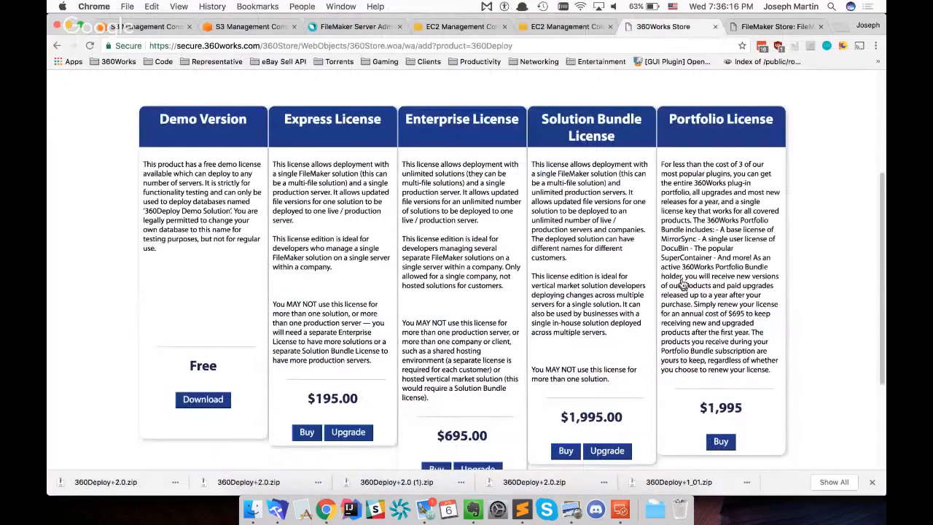
scroll(683, 284, "down", 1)
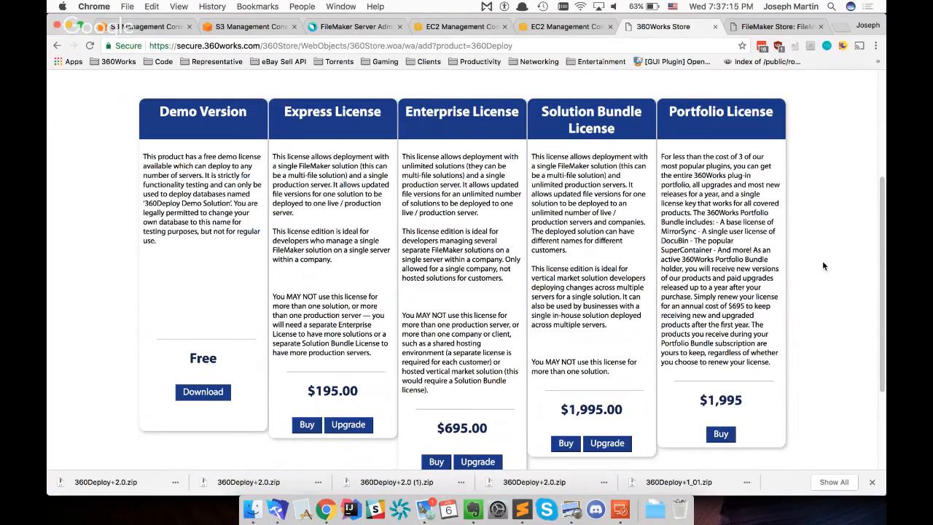
scroll(823, 266, "down", 1)
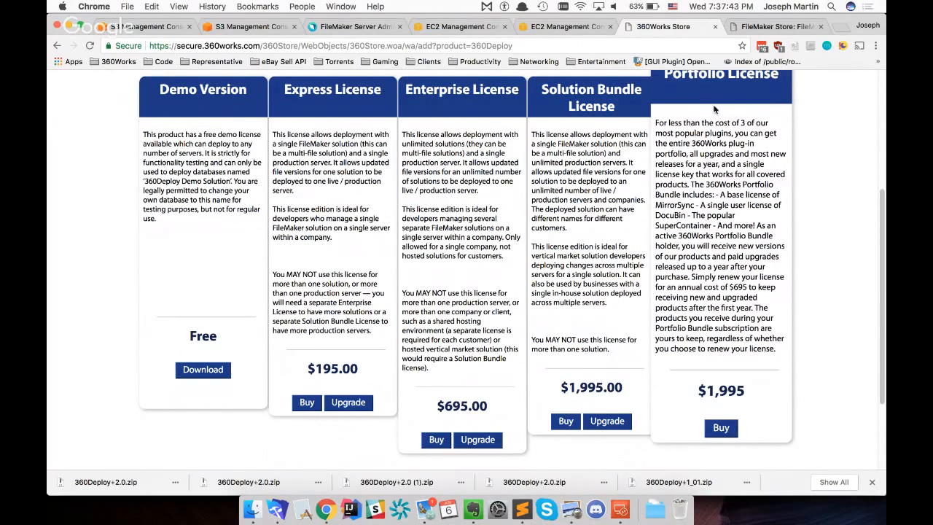
scroll(838, 281, "up", 1)
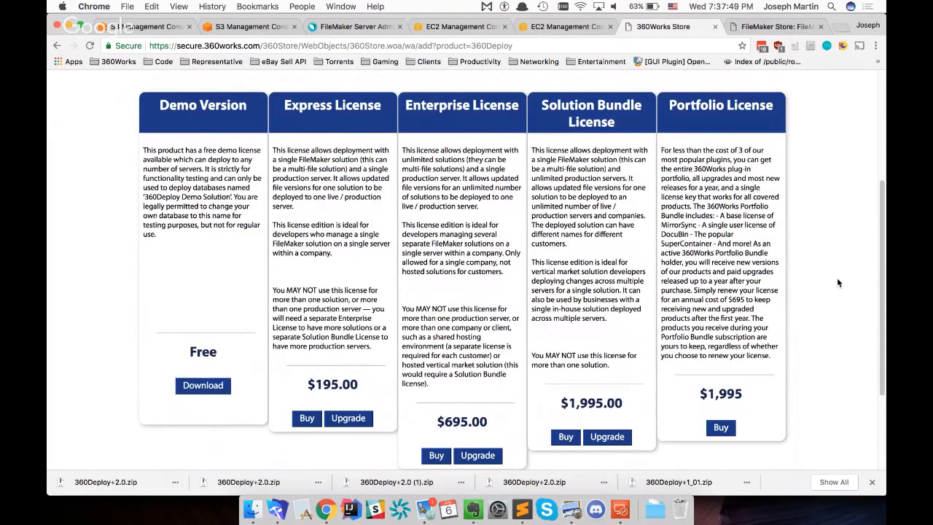
scroll(837, 277, "down", 1)
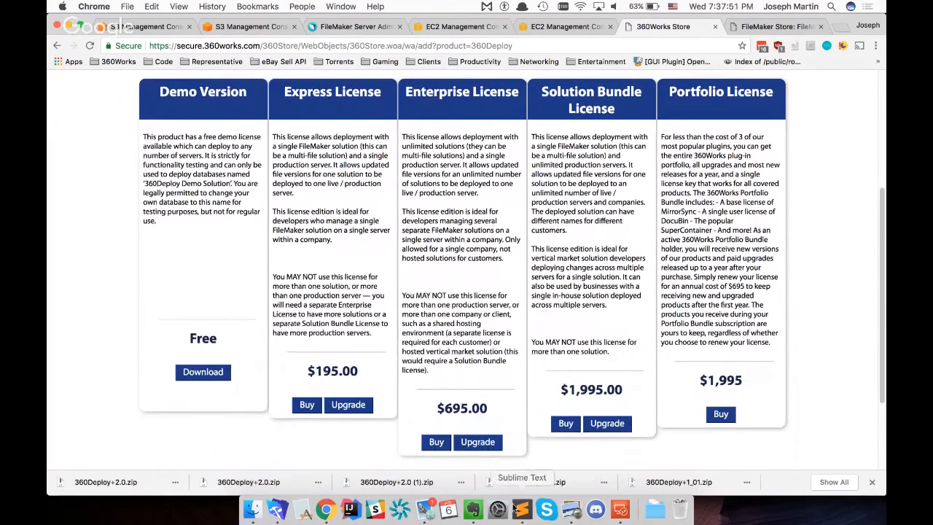
Switch to Evernote and add the checklist item "make it clear the portfolio license includes and enterprise version of 360Deploy 2" to 360Deploy to dos
left_click(472, 513)
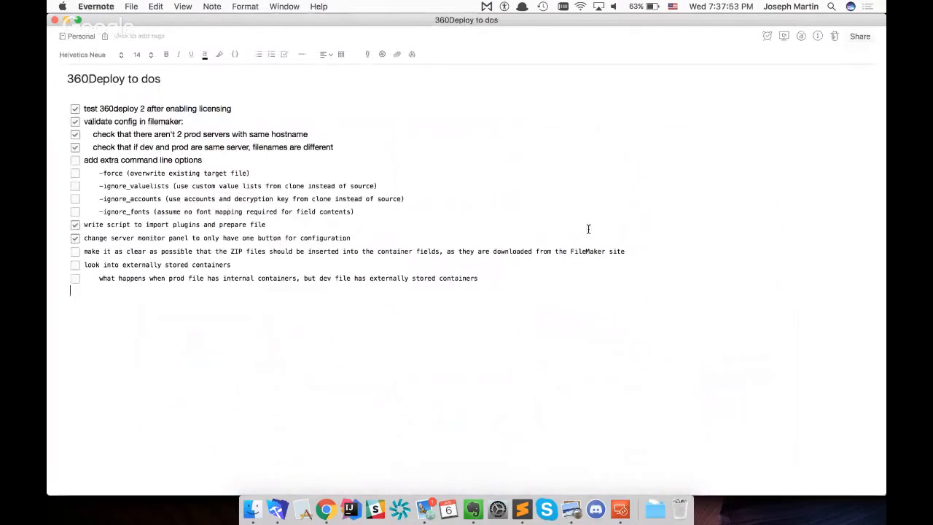
key("super+shift+t")
type("make")
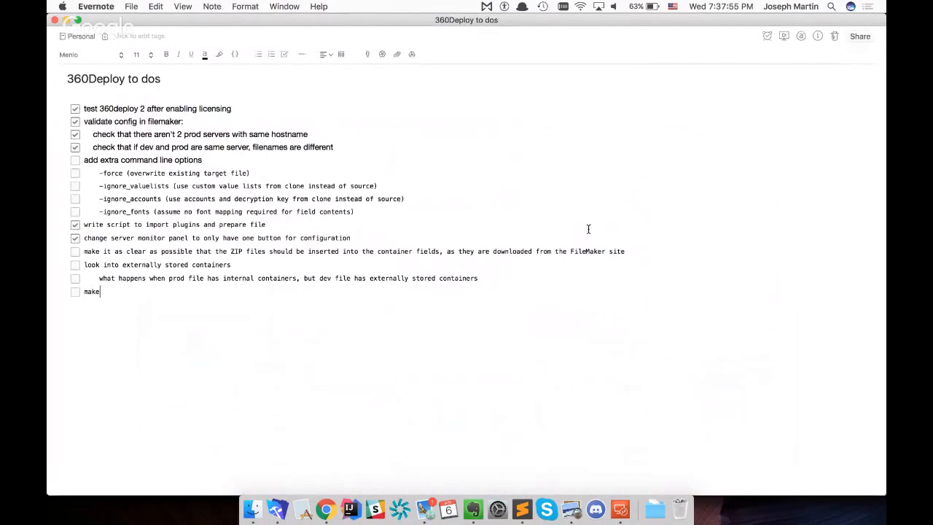
type(" it clear the portfolio license includes an")
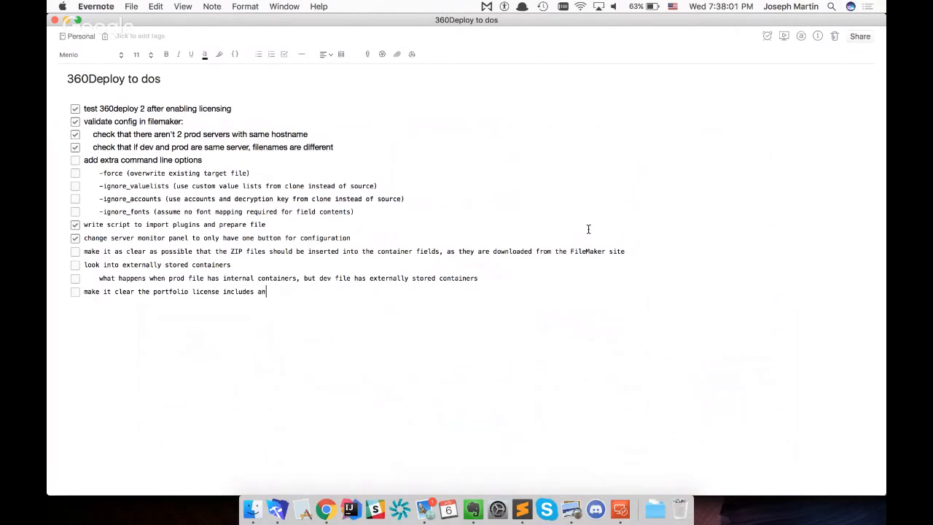
type("d enterprise version of 360Deploy 2")
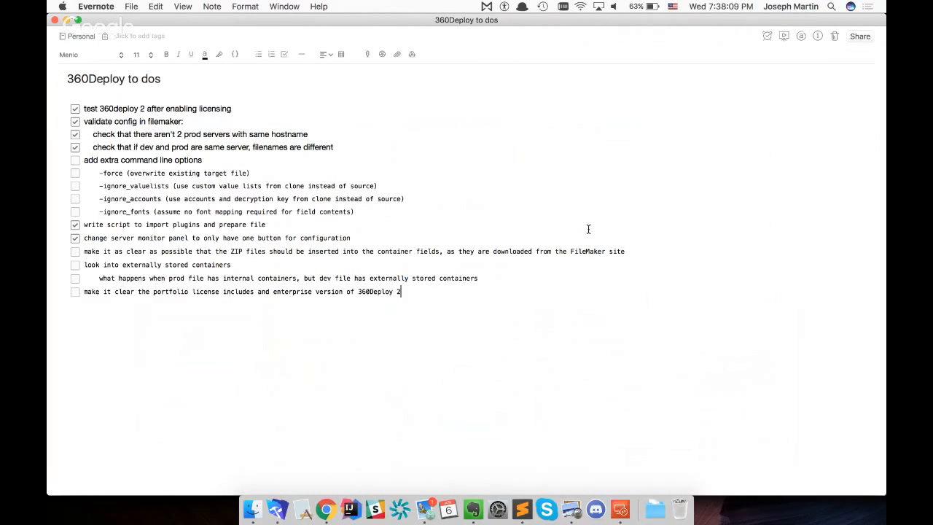
key("Return")
key("super+Tab")
key("super+Tab")
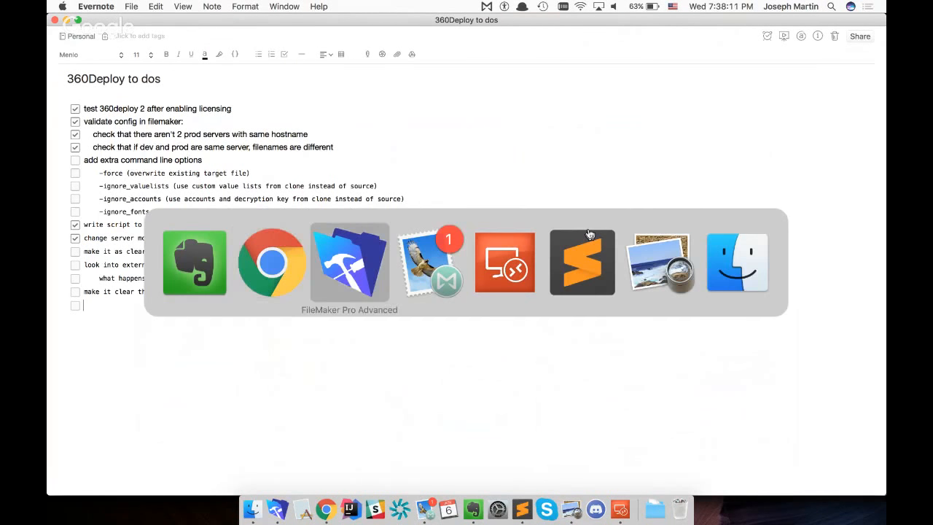
key("super+Tab")
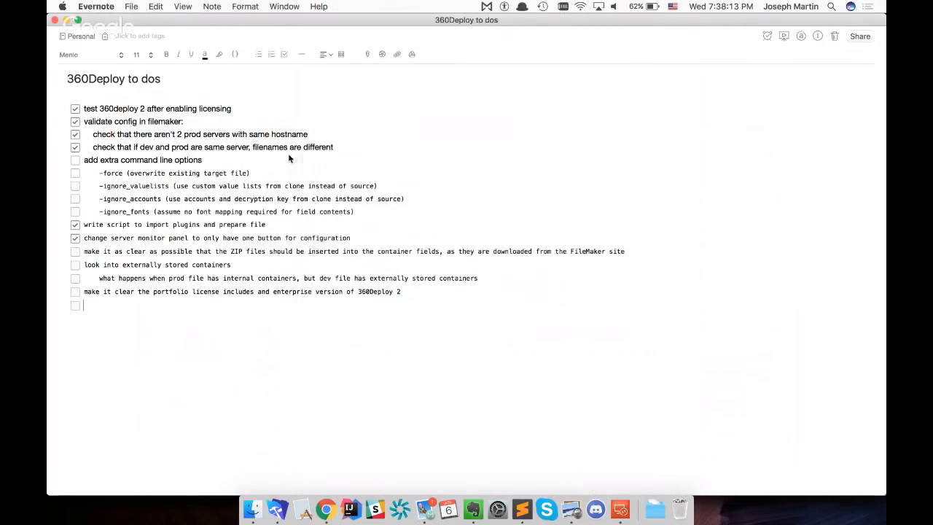
left_click(426, 197)
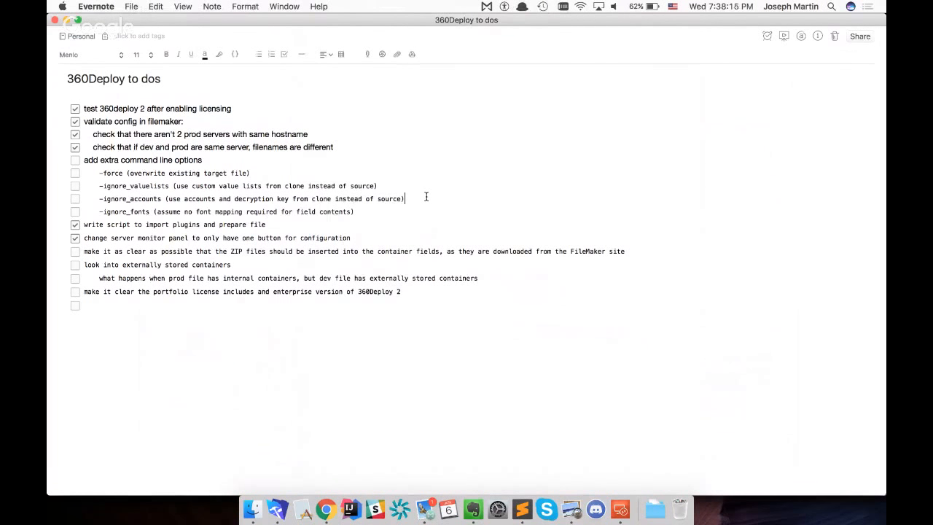
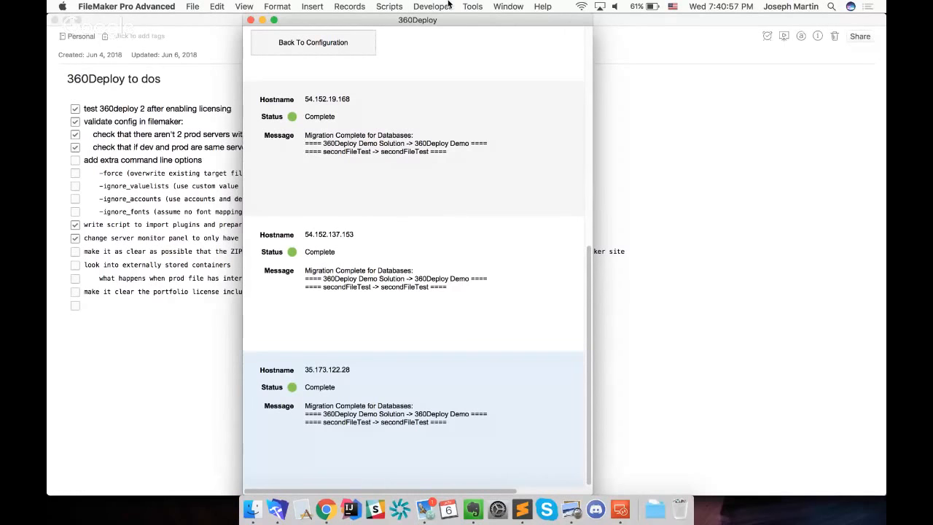
Switch to Mail, filter the inbox by the marketing coordinator as sender and open the 360Deploy Comparison Chart conversation
left_click(331, 516)
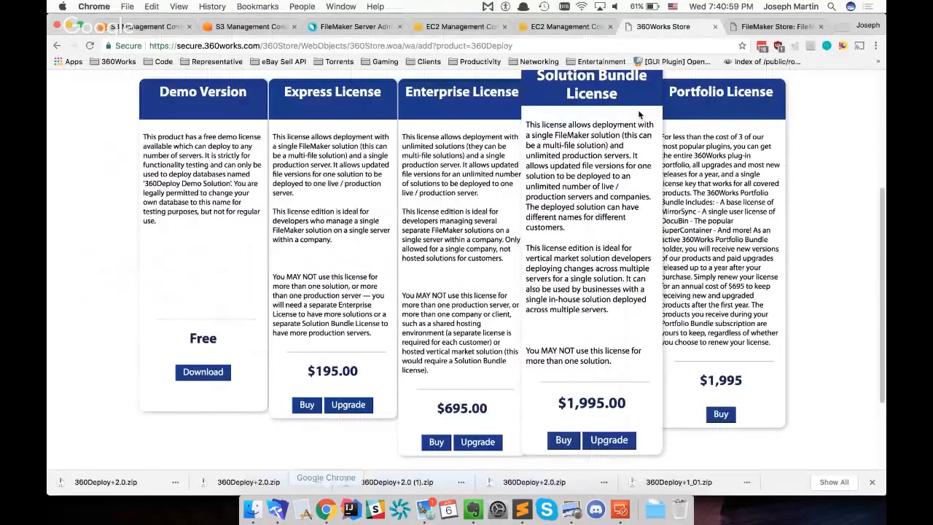
left_click(423, 514)
scroll(326, 279, "down", 2)
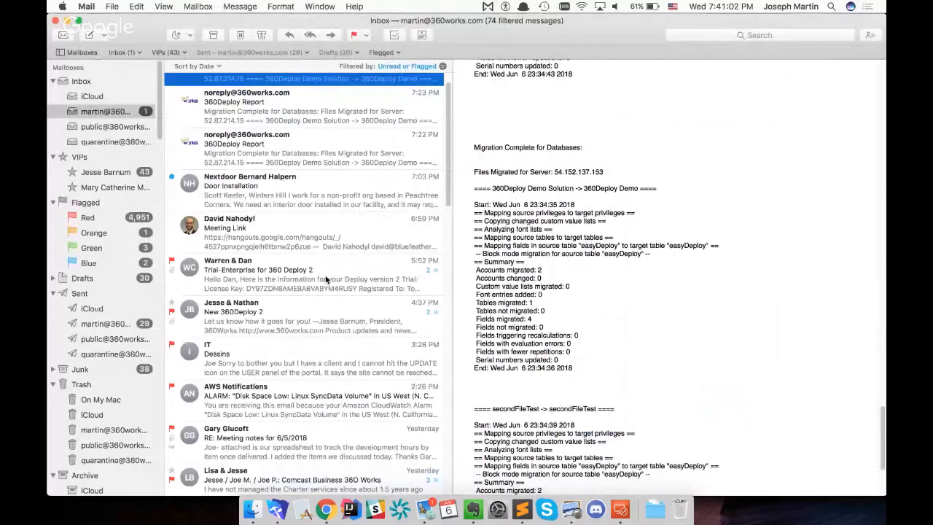
scroll(293, 232, "up", 2)
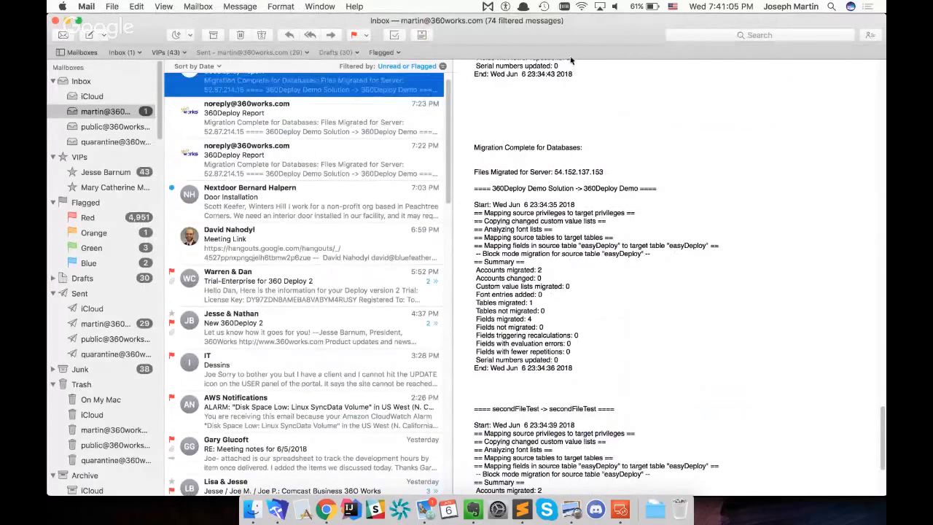
left_click(727, 34)
type("charis")
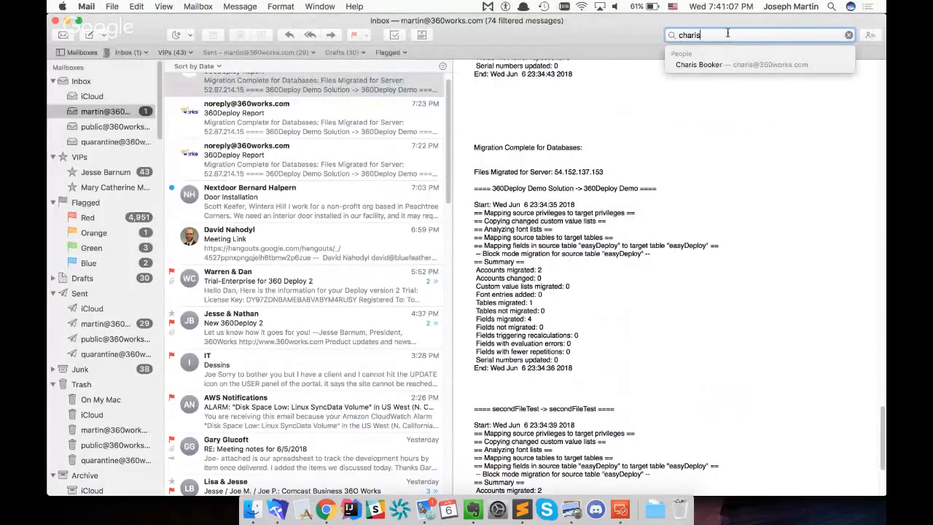
key("Down")
key("Return")
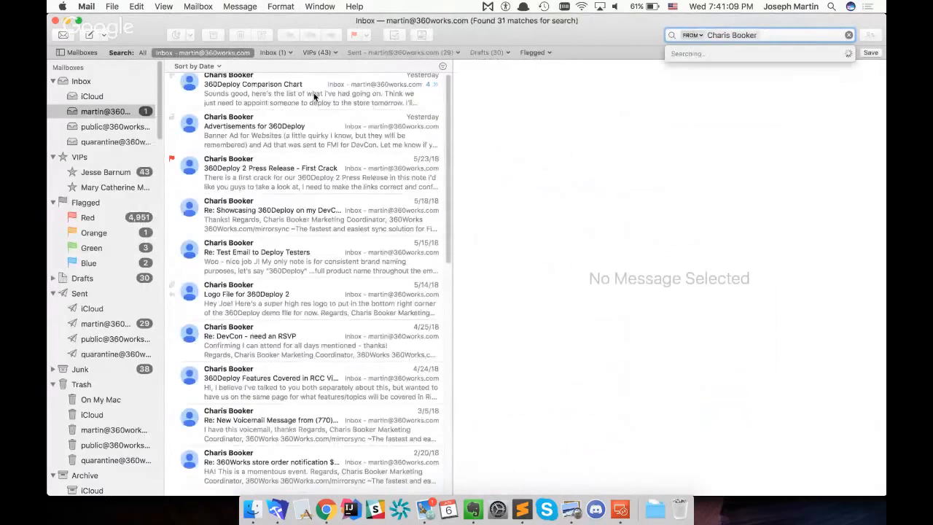
left_click(299, 86)
left_click(311, 152)
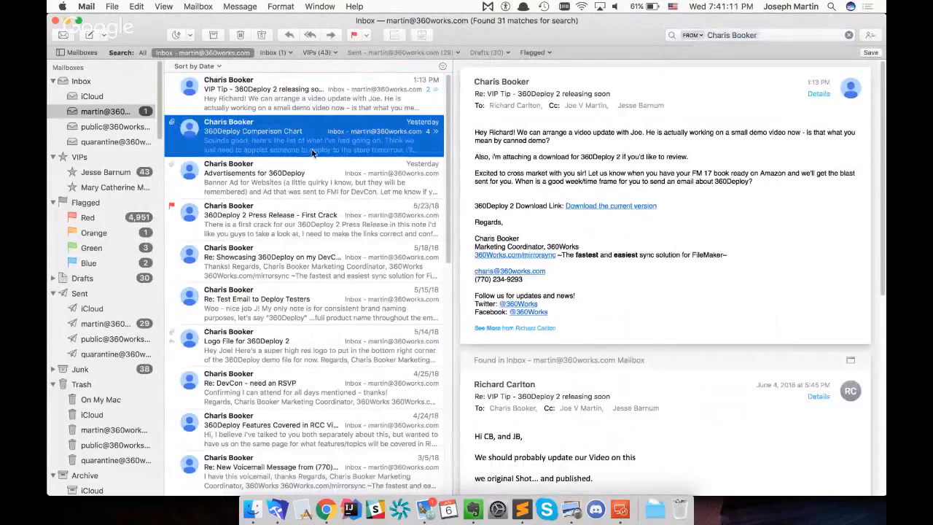
Switch to Chrome, return to the 360Deploy 2 product page and review the chart comparing it with other FileMaker data migration methods
left_click(326, 508)
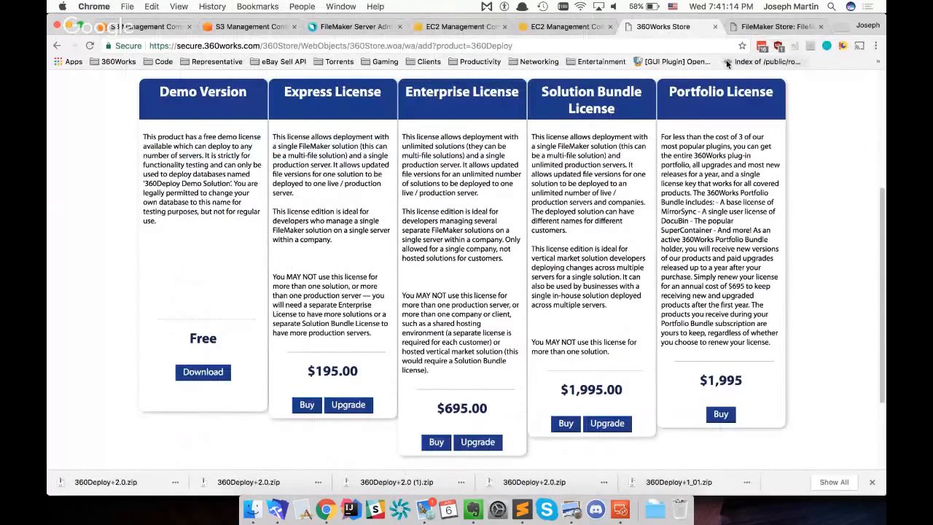
scroll(462, 219, "up", 5)
left_click(57, 45)
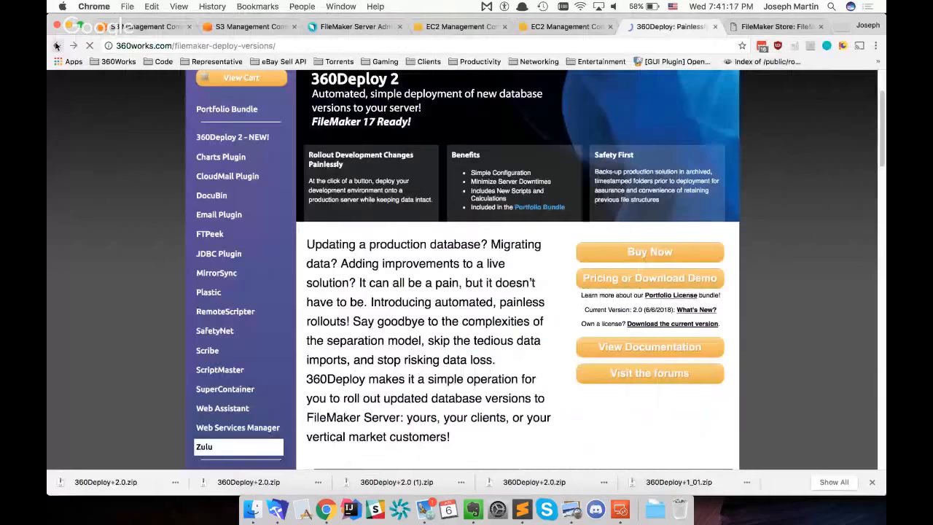
scroll(465, 373, "down", 1)
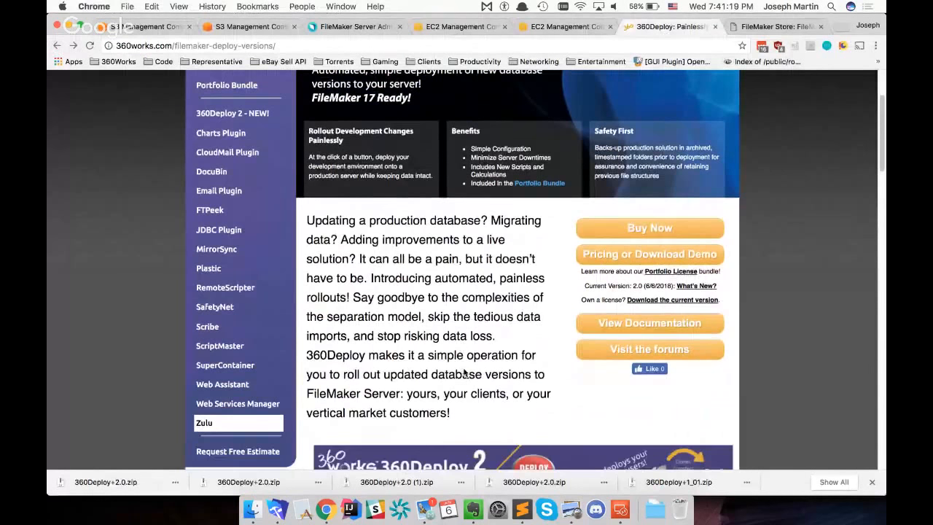
scroll(464, 373, "down", 5)
scroll(464, 372, "down", 8)
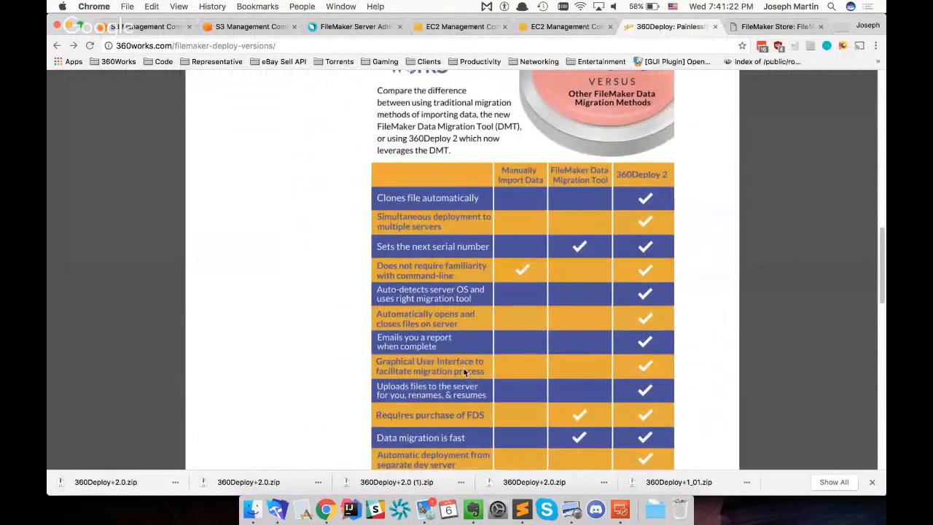
scroll(464, 372, "down", 2)
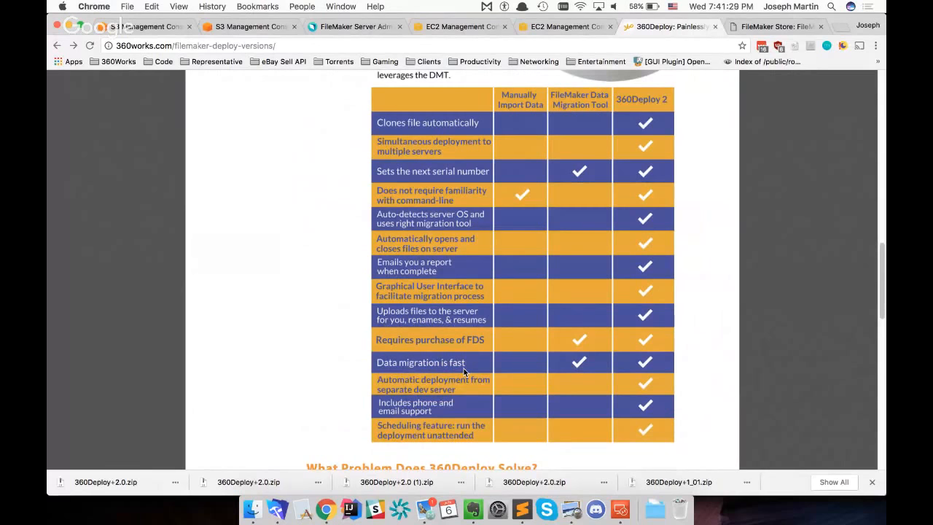
scroll(464, 368, "up", 1)
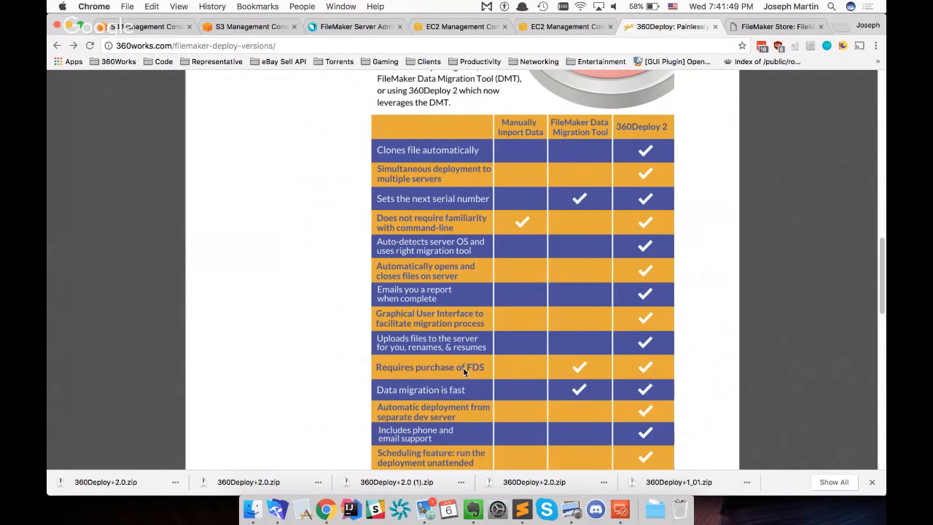
scroll(464, 368, "down", 1)
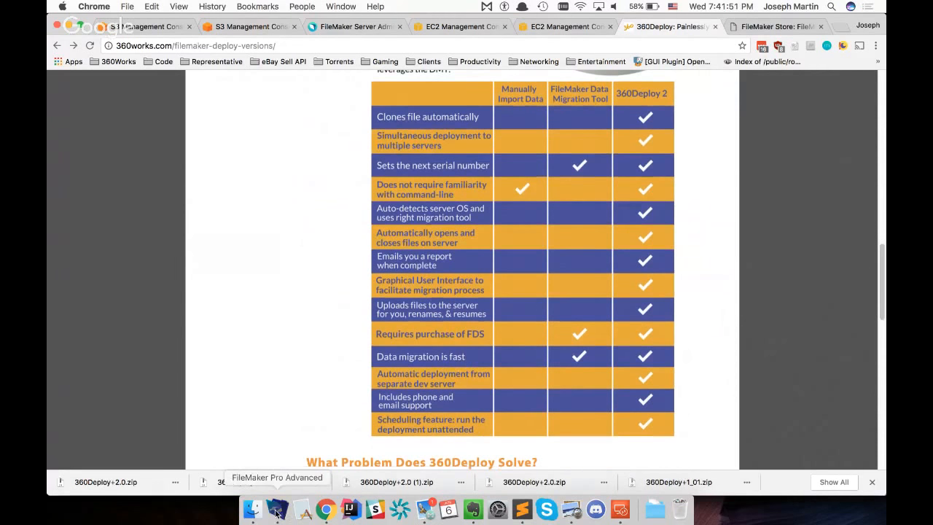
Switch to FileMaker Pro Advanced, return to the 360Deploy configuration and start a deployment with the Schedule option
left_click(277, 510)
left_click(333, 42)
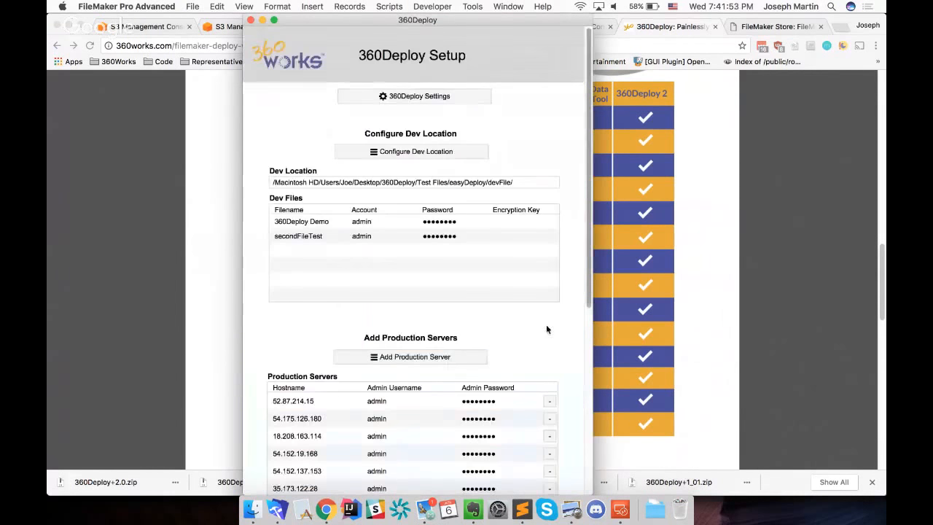
scroll(546, 331, "down", 5)
scroll(546, 338, "down", 3)
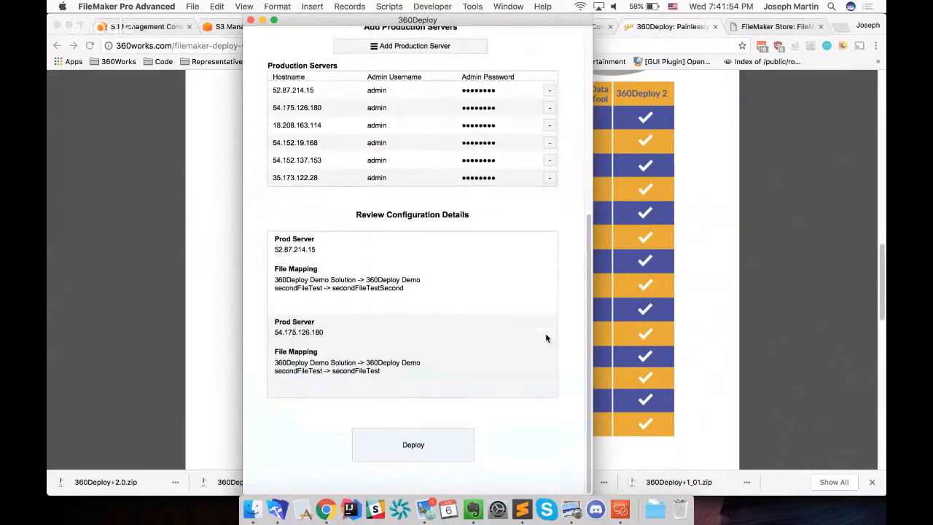
left_click(423, 448)
left_click(662, 476)
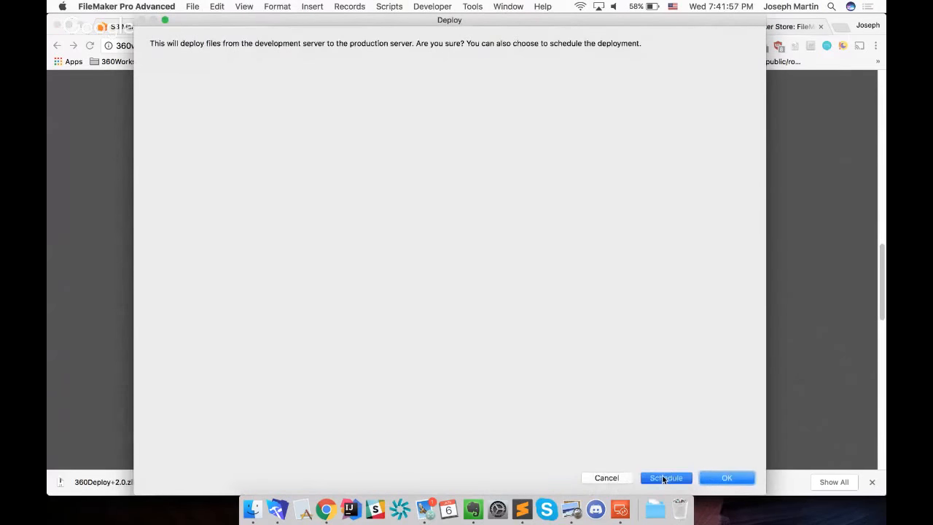
Schedule the deployment for 6/6/2018 7:43:00 PM and confirm the timestamp
left_click_drag(226, 139, 459, 181)
left_click(414, 256)
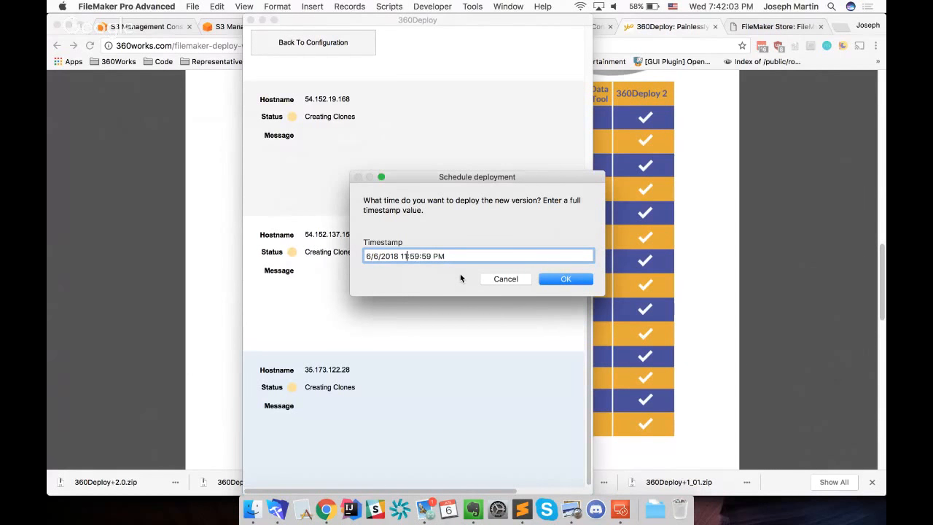
key("BackSpace")
key("BackSpace")
type("7")
key("Right")
key("Right")
key("Right")
key("BackSpace")
key("BackSpace")
type("35")
key("BackSpace")
key("BackSpace")
type("43")
key("Right")
key("BackSpace")
key("BackSpace")
type("00")
left_click(568, 280)
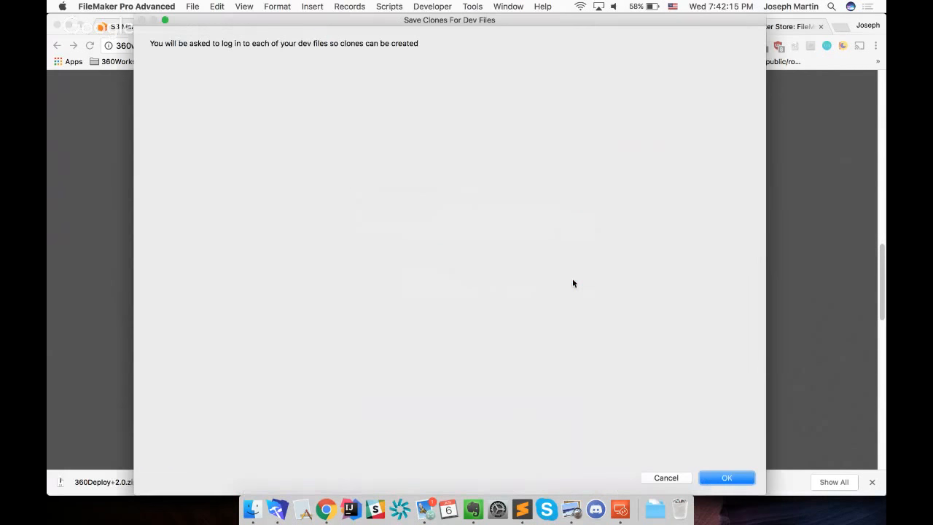
Accept saving clones of the dev files and sign in to 360Deploy Demo Solution as admin with the account password
left_click(726, 478)
type("admin")
key("Tab")
type("*********")
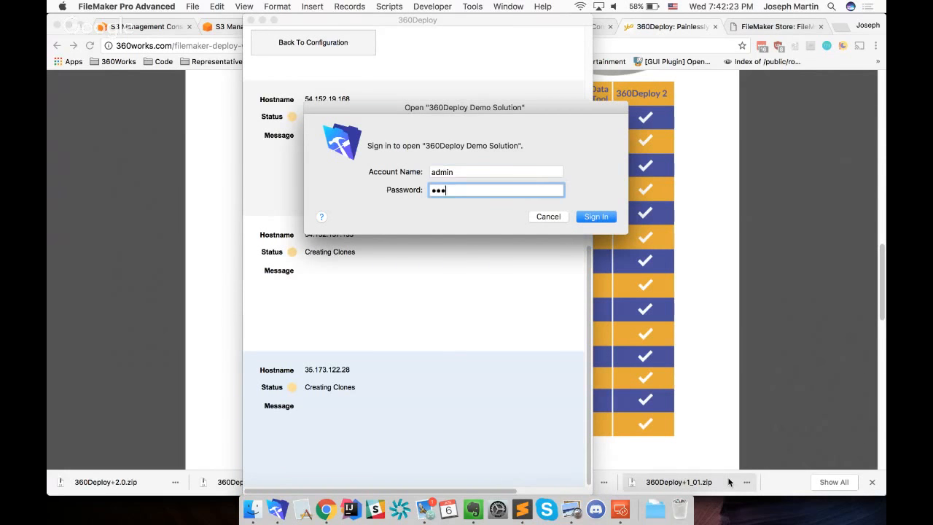
key("Return")
Sign in to secondFileTest as admin with the account password
type("admin")
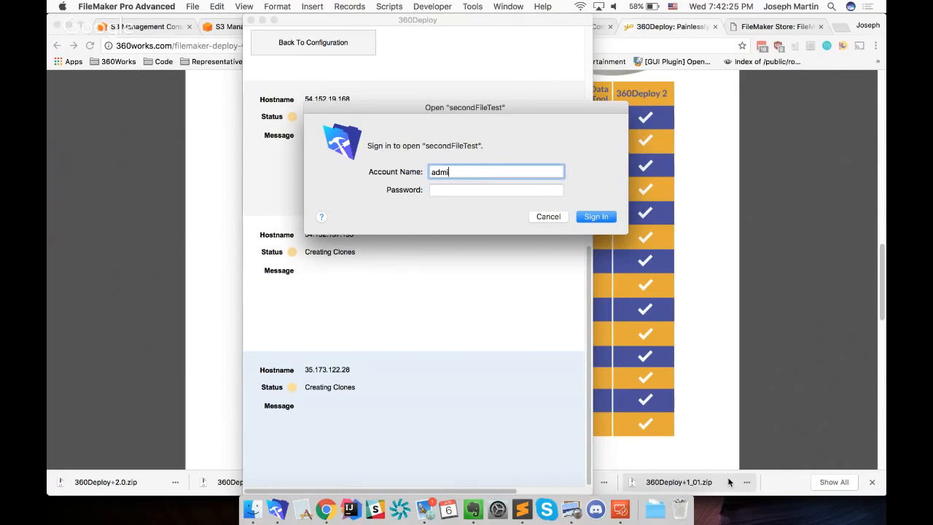
key("Tab")
type("**")
key("BackSpace")
key("BackSpace")
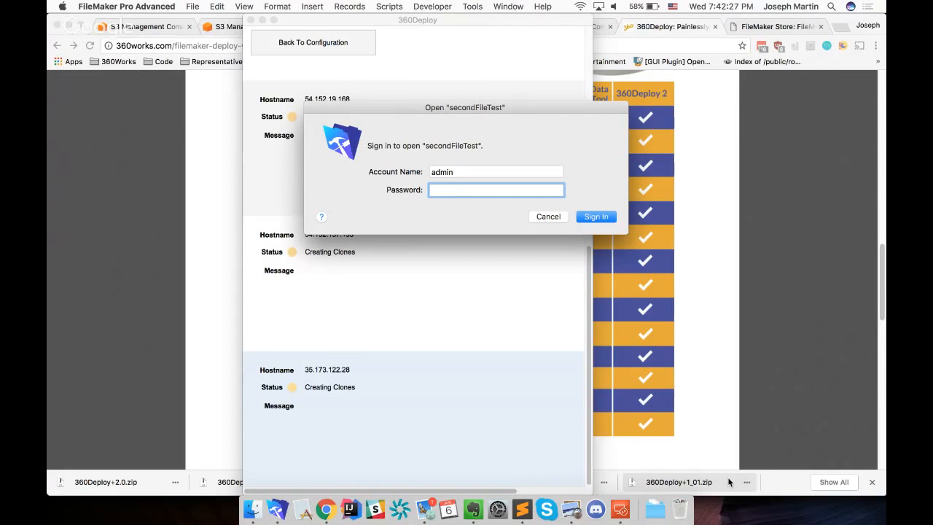
type("*********")
key("Return")
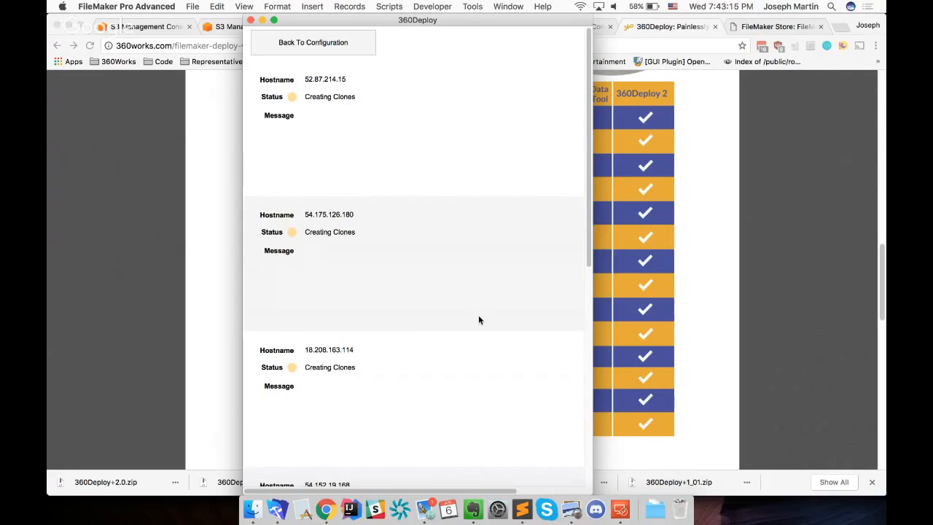
Open the Script Debugger beside the deployment status window to check the running schedule script, and close it again
scroll(479, 320, "down", 5)
scroll(479, 319, "up", 5)
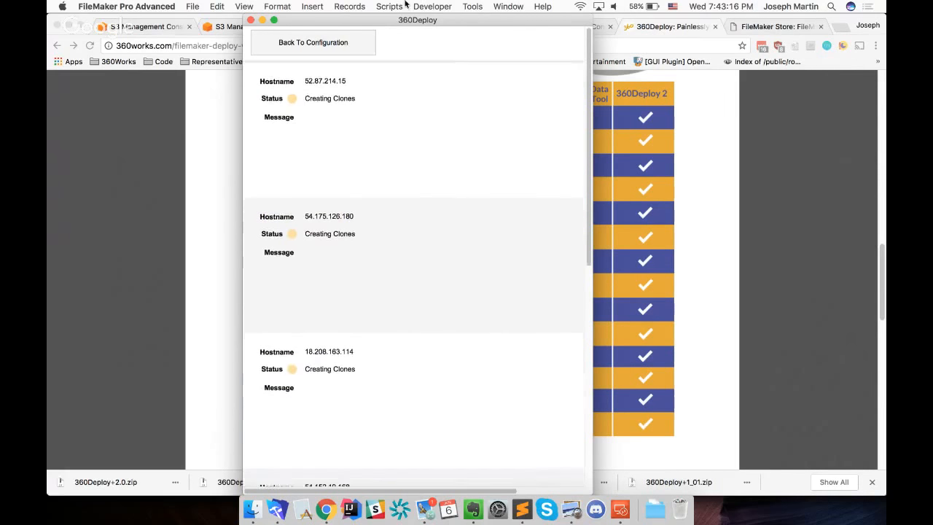
left_click(490, 6)
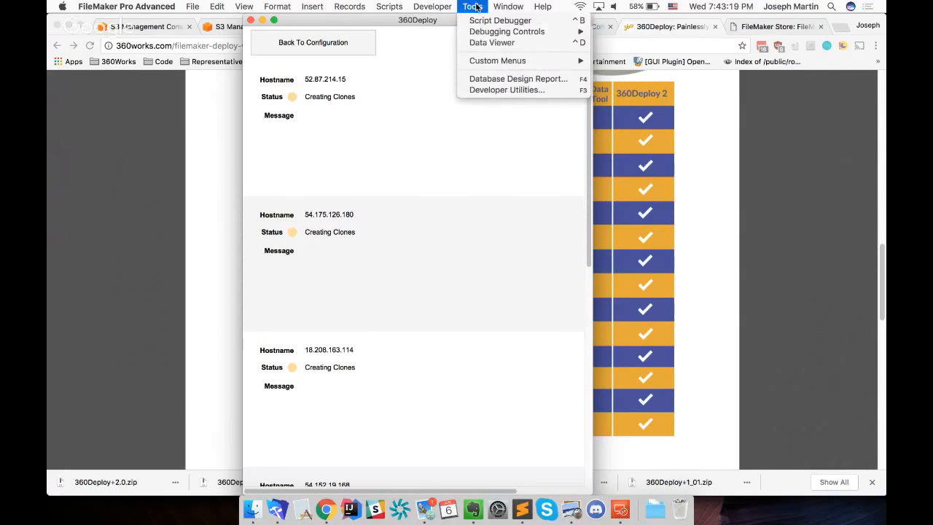
left_click(471, 20)
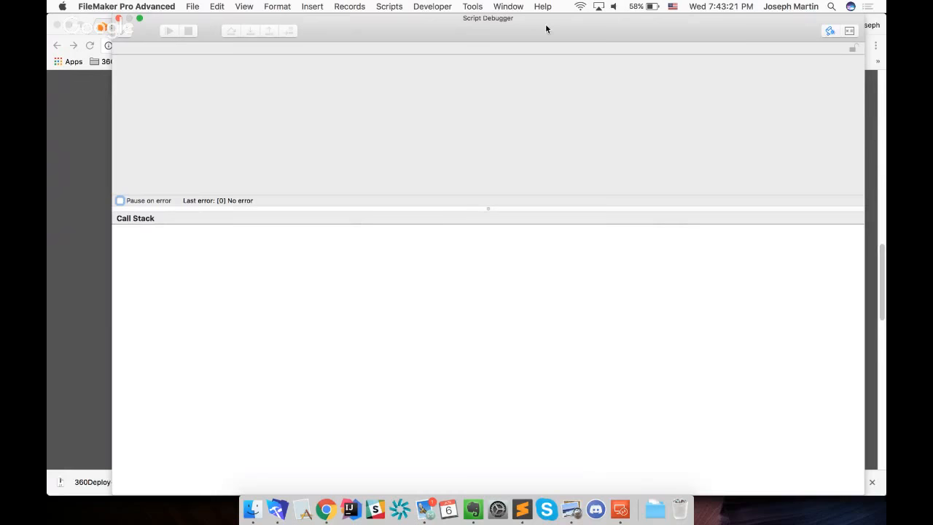
left_click_drag(546, 29, 874, 29)
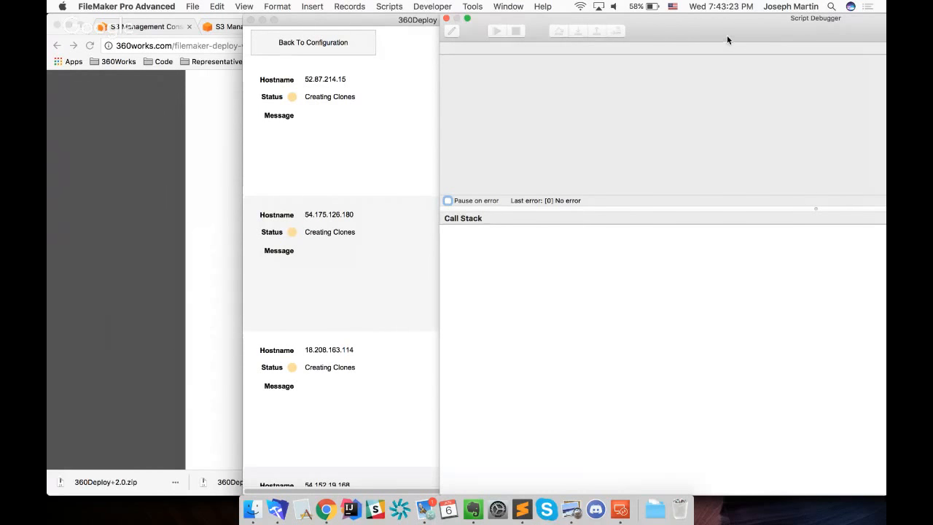
left_click_drag(727, 40, 741, 29)
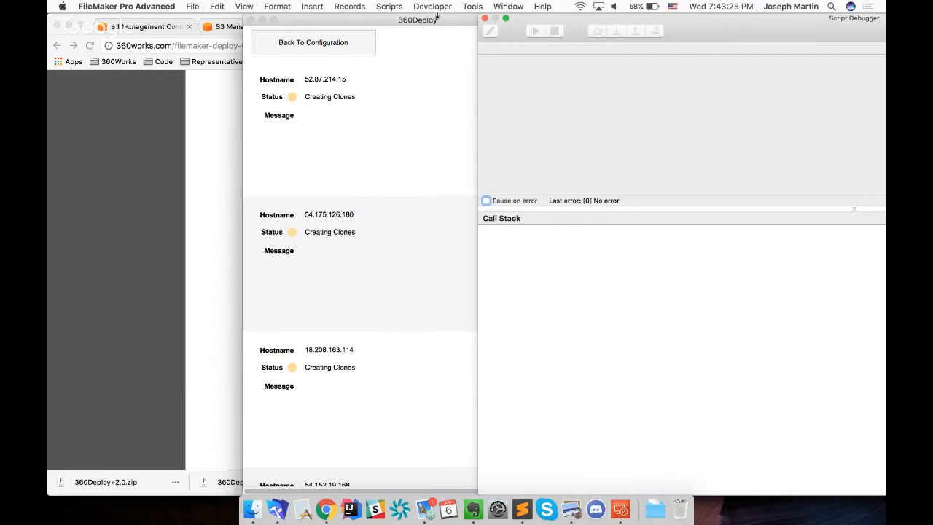
left_click_drag(436, 19, 309, 6)
left_click_drag(721, 25, 708, 24)
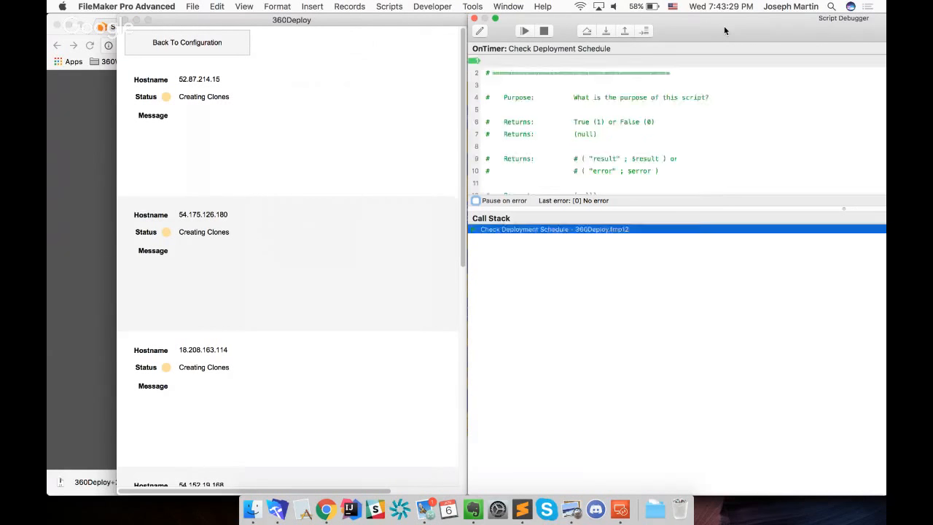
left_click(474, 18)
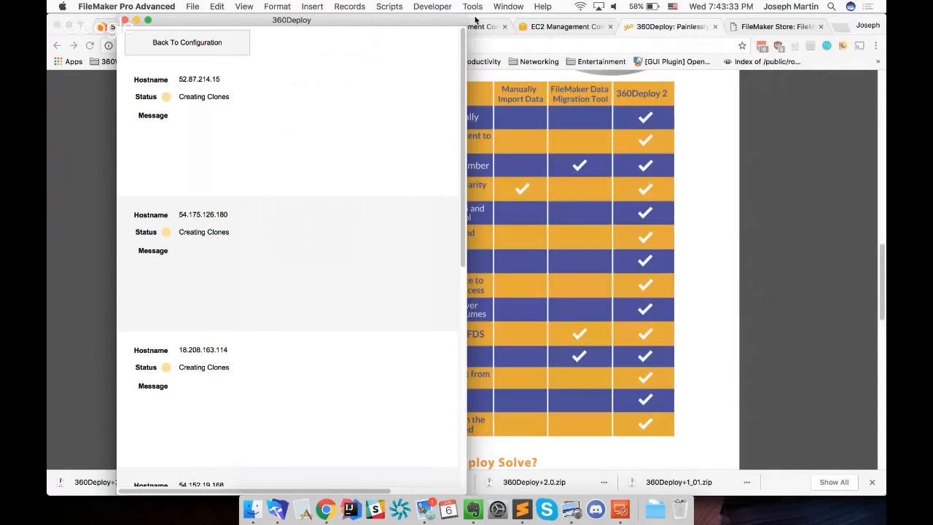
left_click_drag(359, 22, 379, 22)
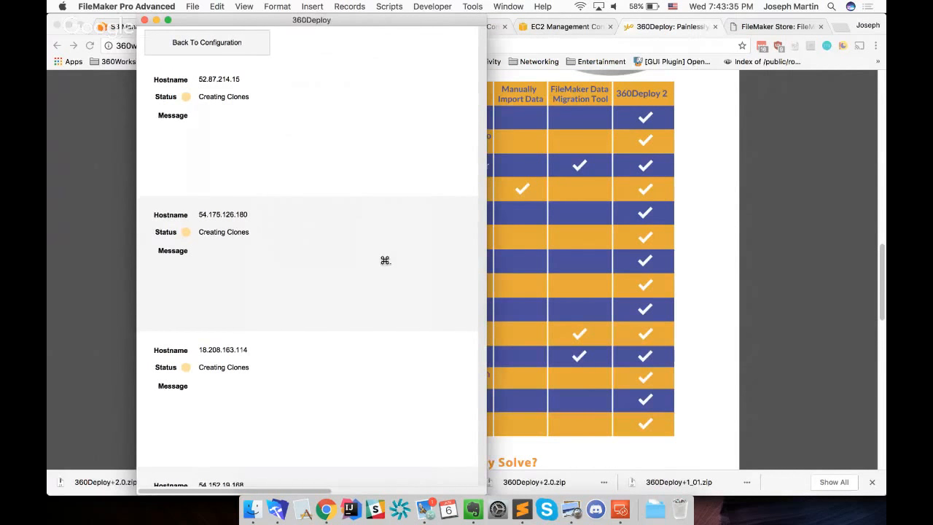